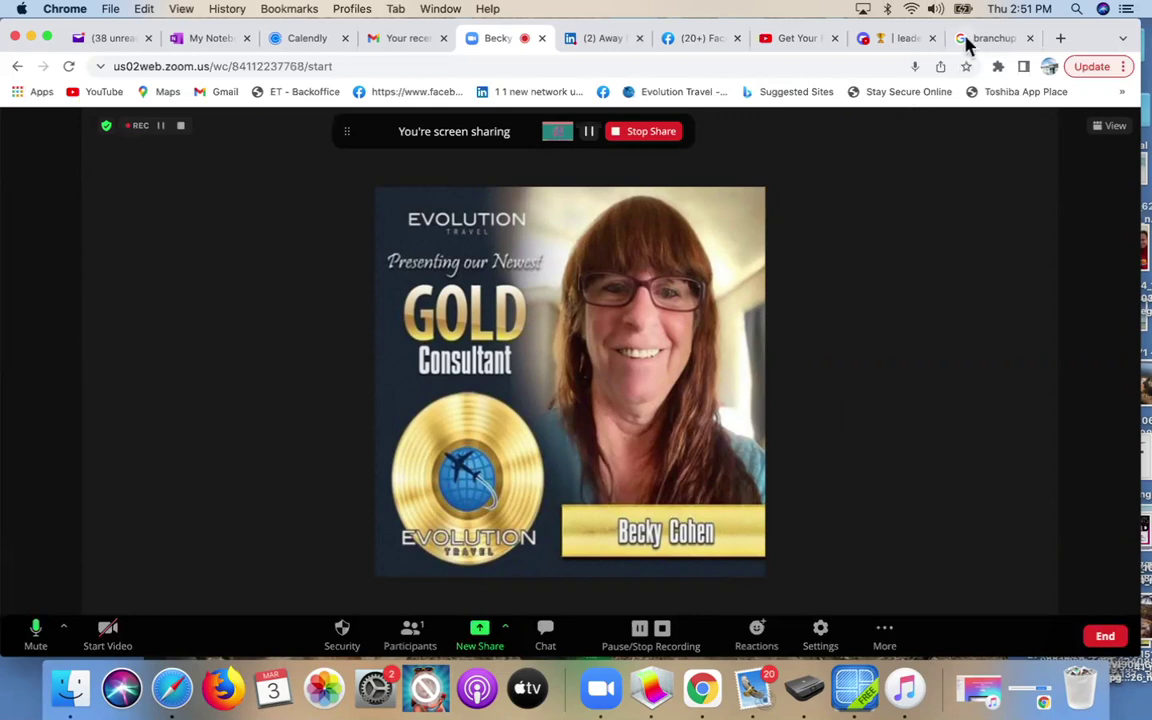
- From the BranchUp Google results, go to the 'Facebook Start Page' sitelink
click(968, 40)
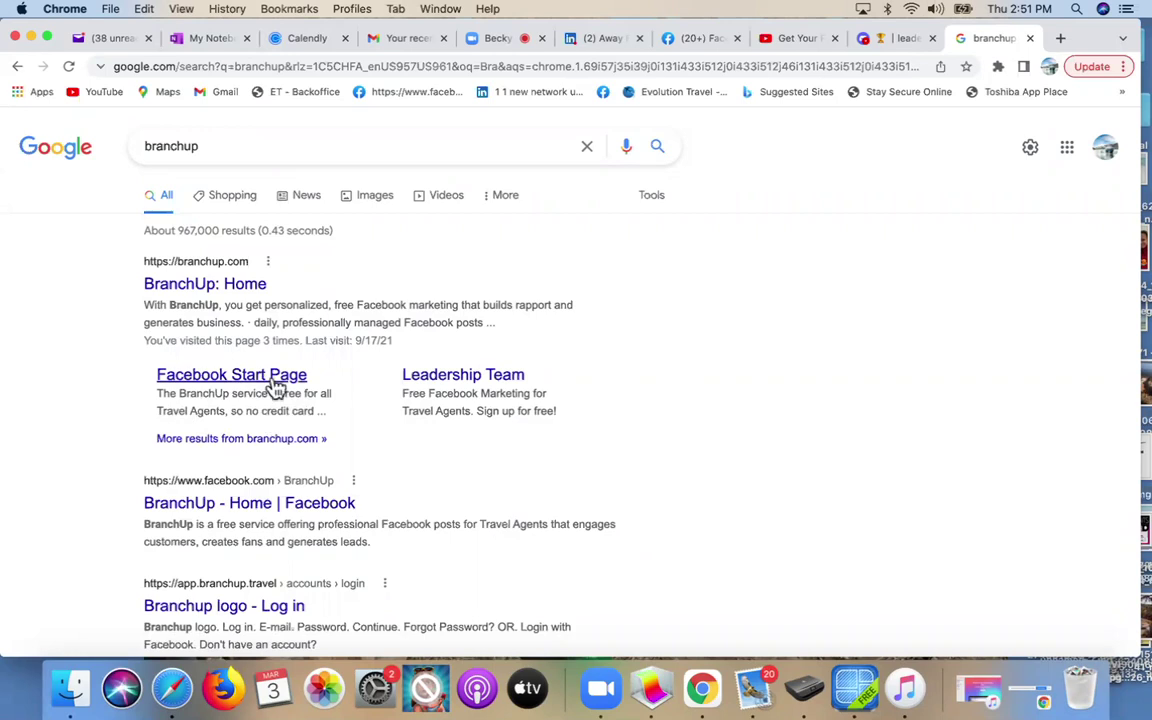
click(268, 379)
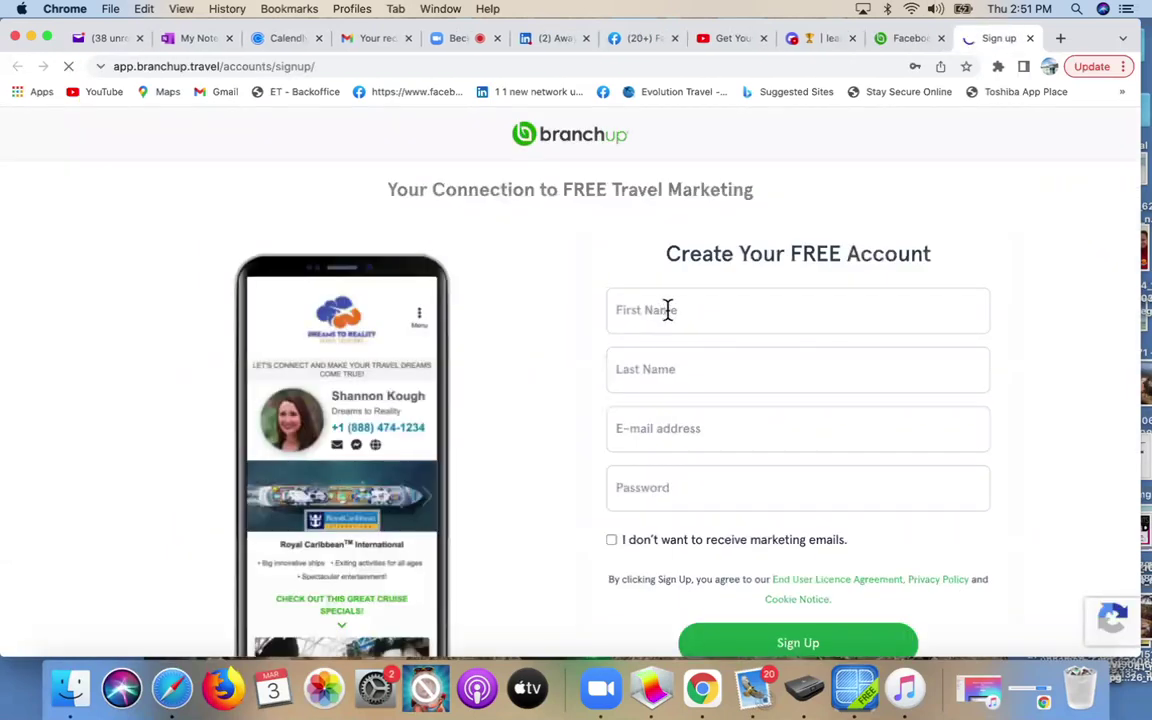
- Autofill name, email and password, opt out of marketing emails, and submit the sign-up form
click(668, 310)
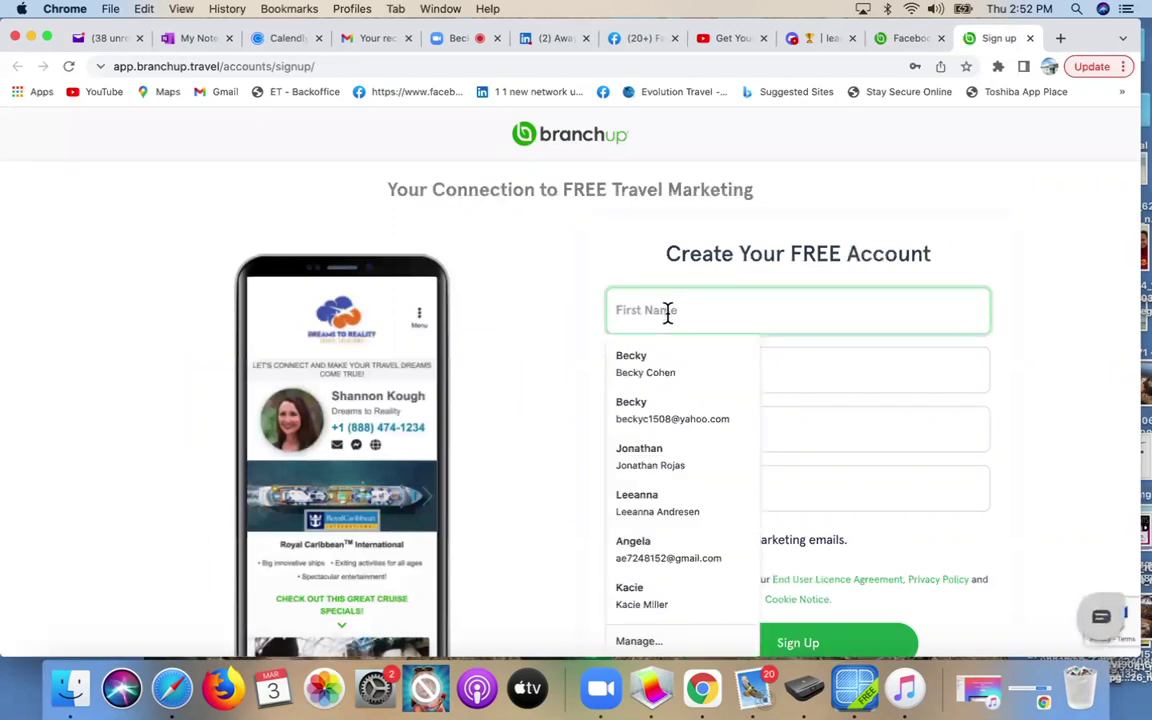
click(643, 410)
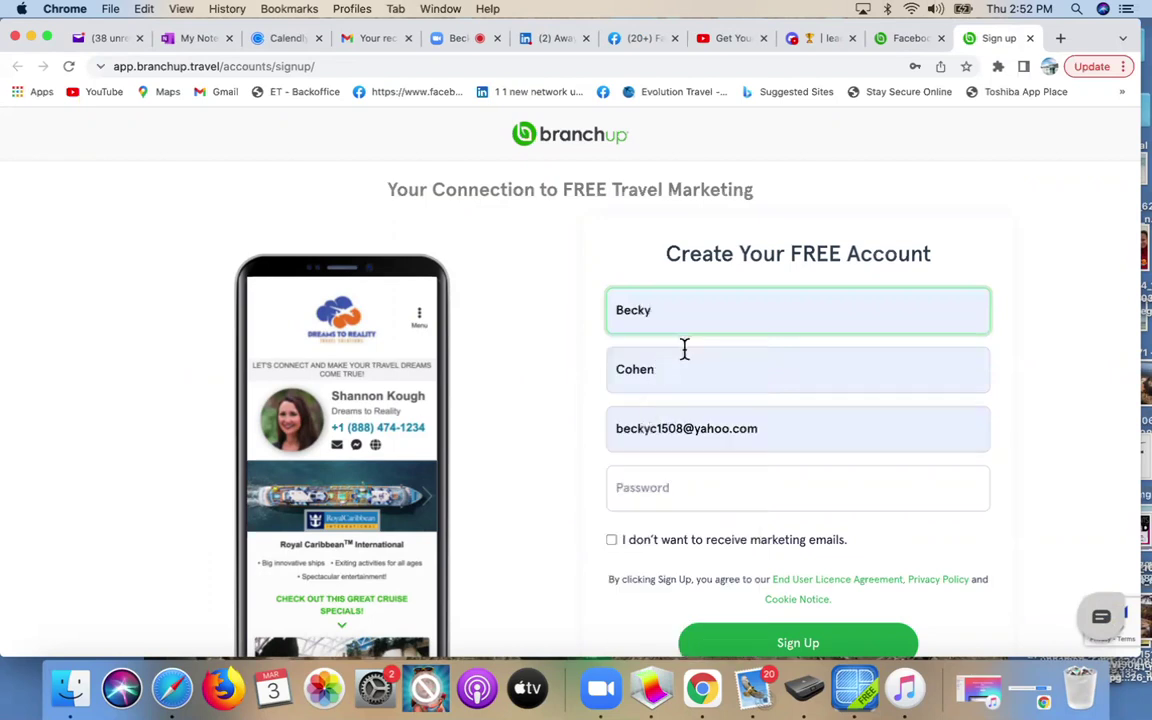
click(648, 495)
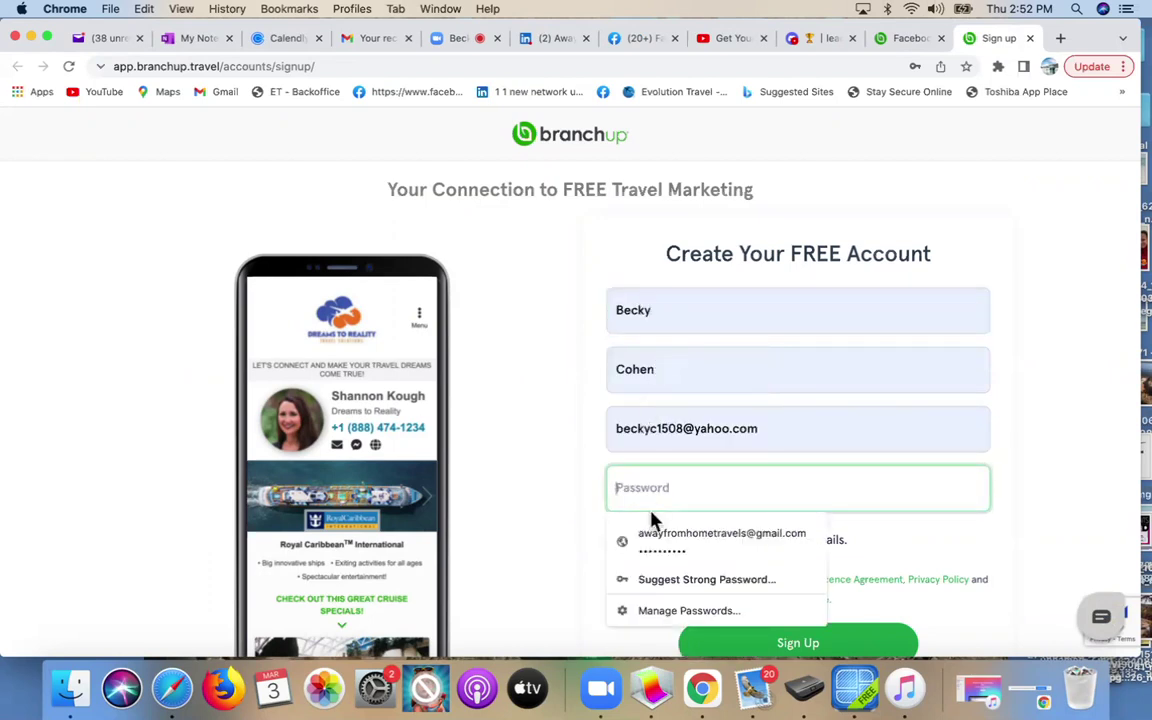
click(660, 537)
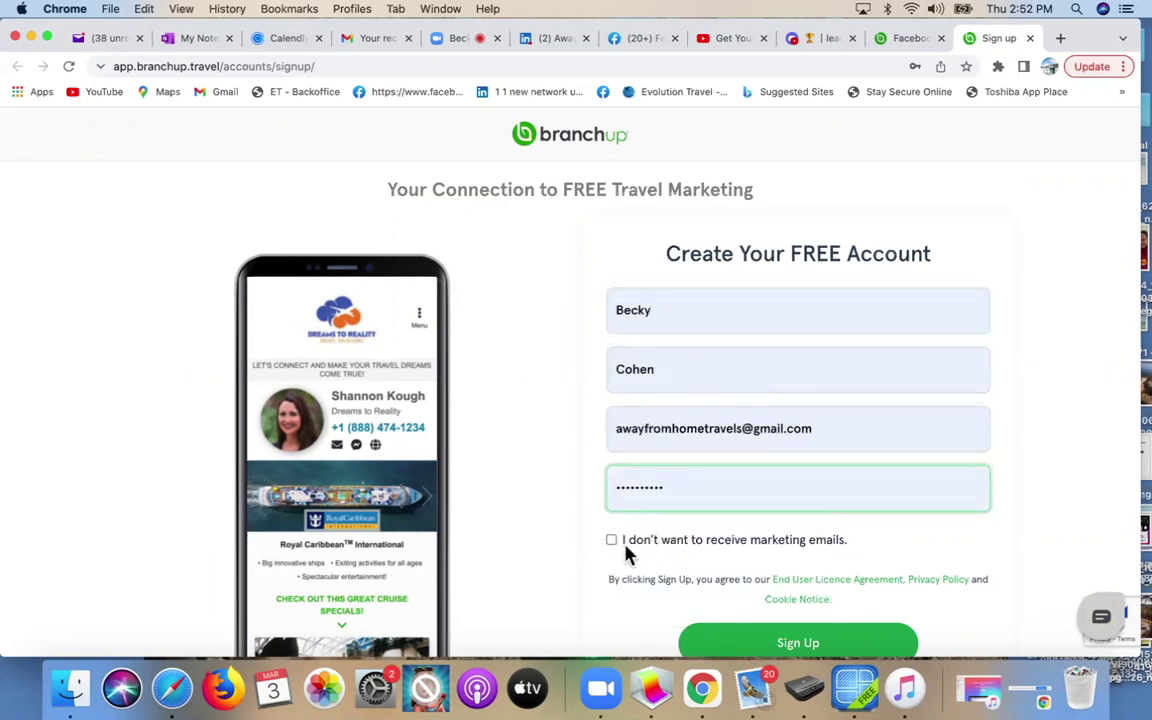
click(613, 541)
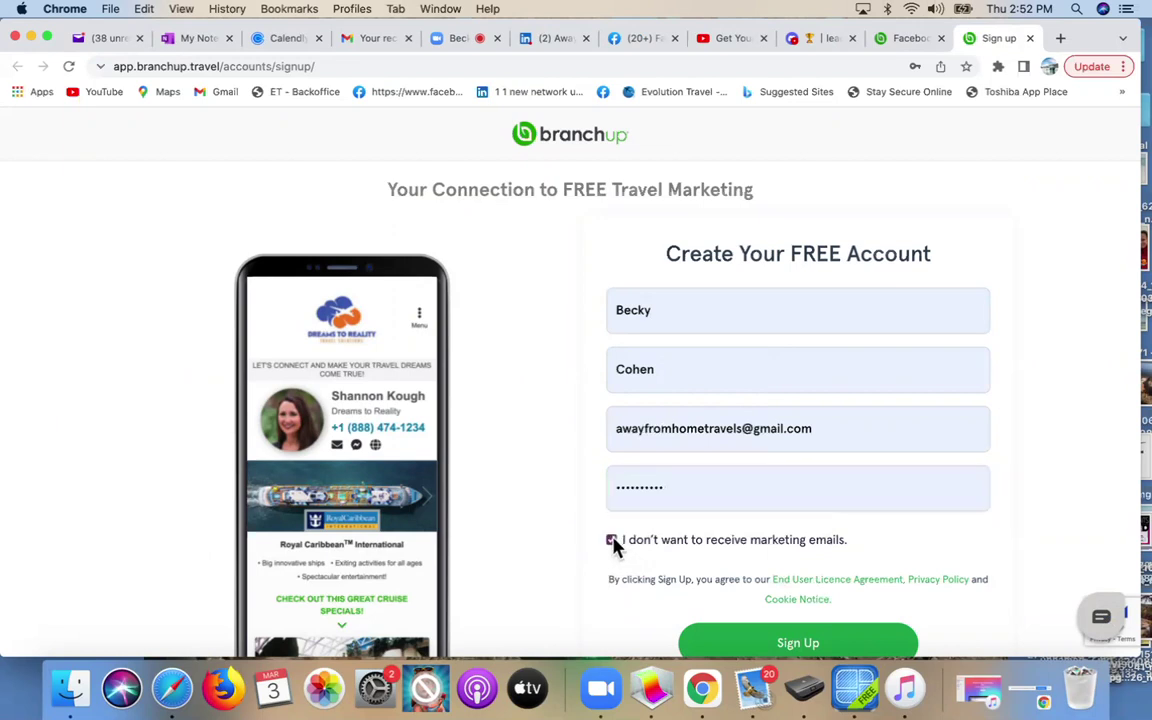
scroll(681, 560, down, 3)
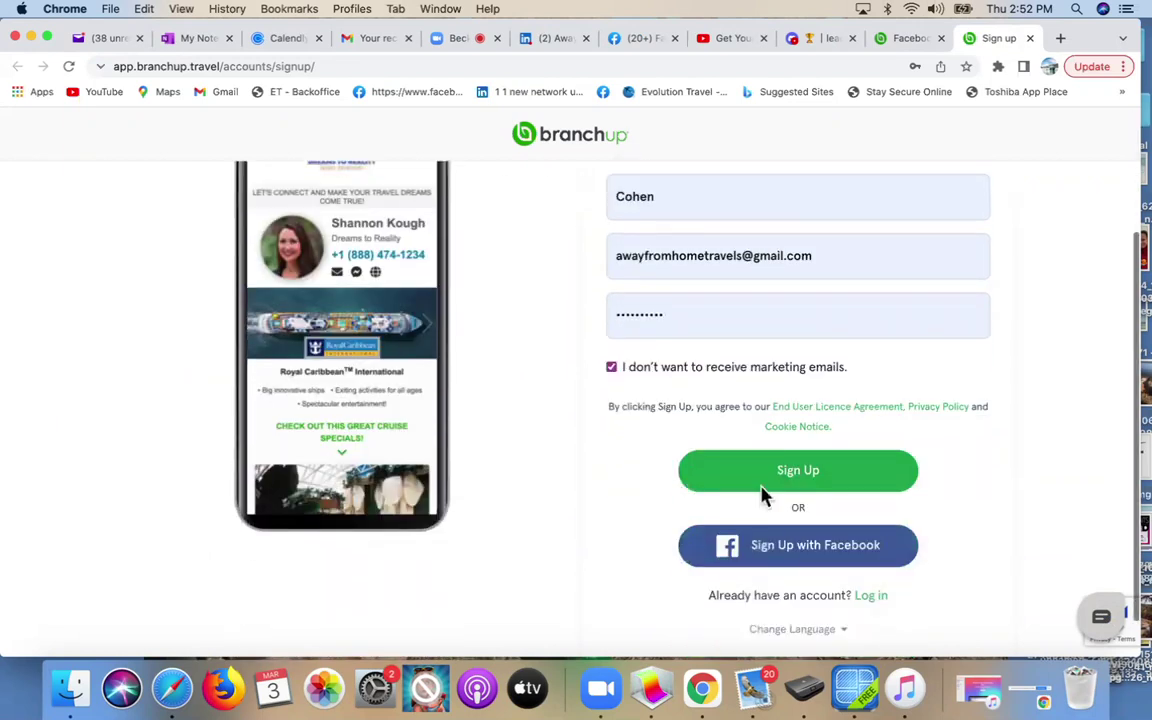
click(818, 482)
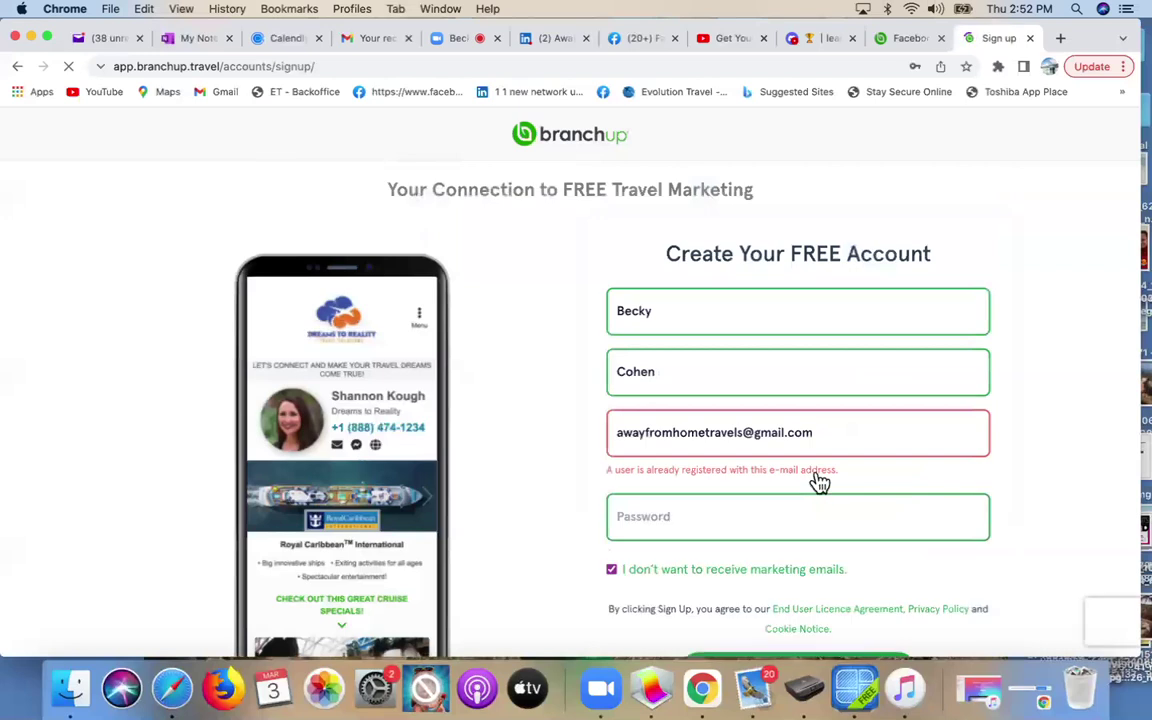
- Replace the already-registered email with a new address, enter a new password, and resubmit
click(824, 432)
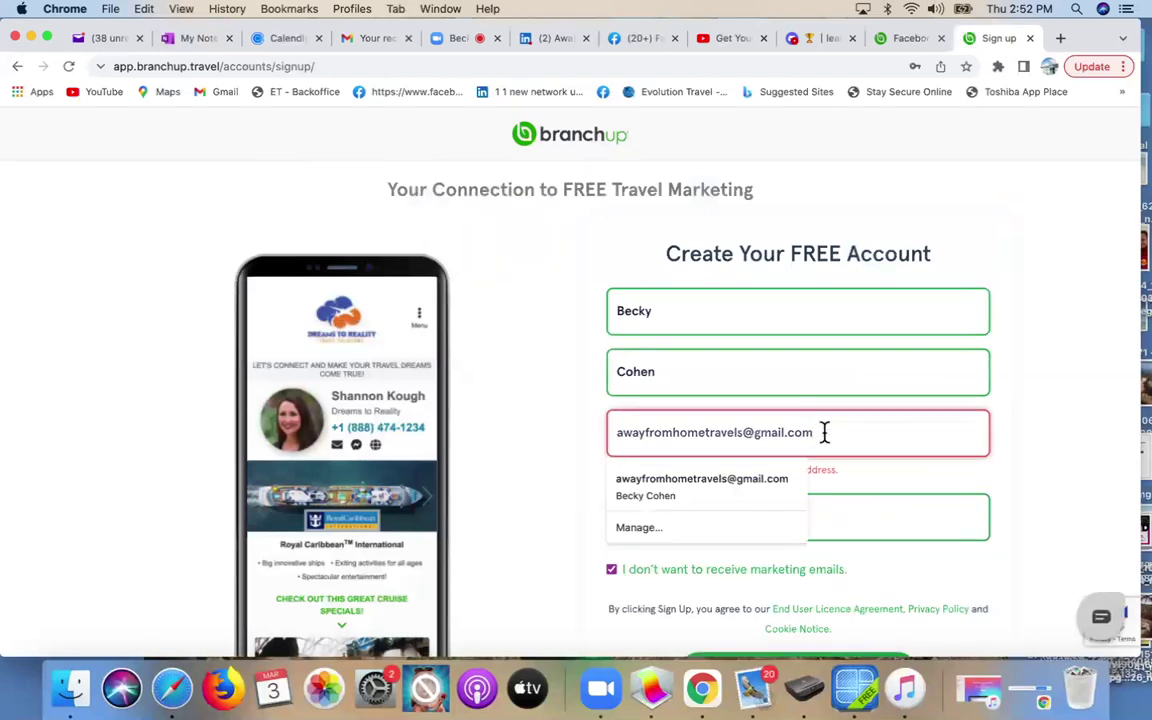
key(BackSpace)
key(BackSpace)
key(BackSpace)
key(BackSpace)
key(BackSpace)
key(BackSpace)
key(BackSpace)
key(BackSpace)
key(BackSpace)
key(BackSpace)
key(BackSpace)
key(BackSpace)
key(BackSpace)
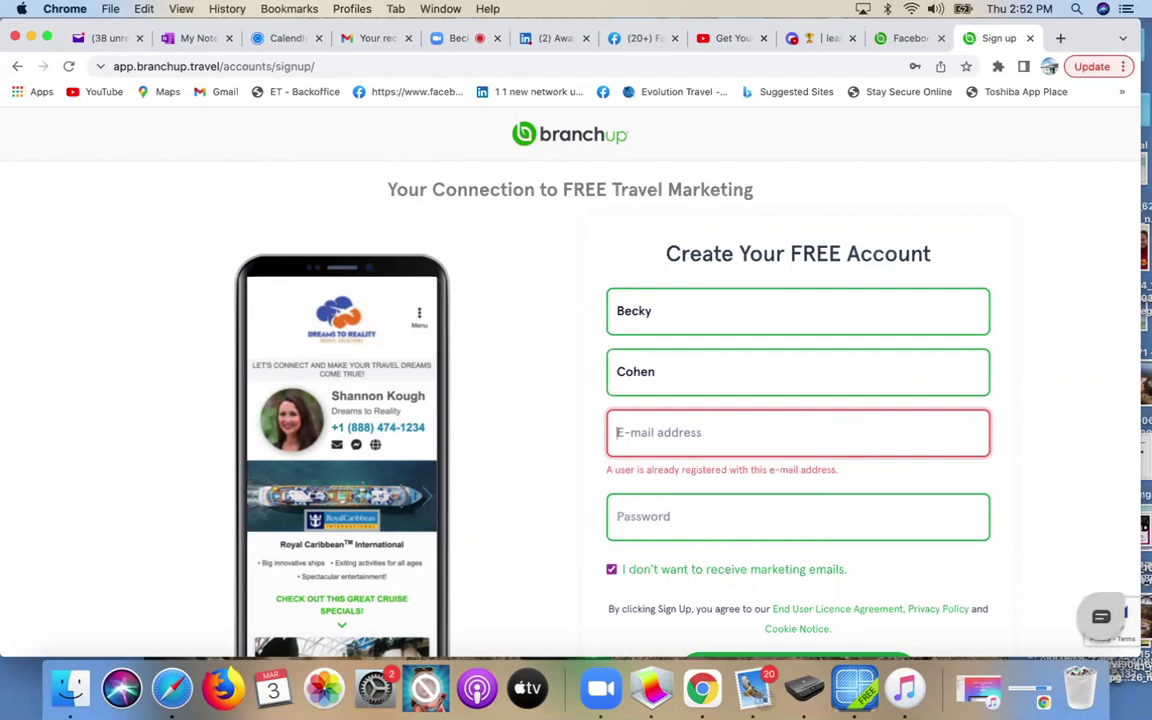
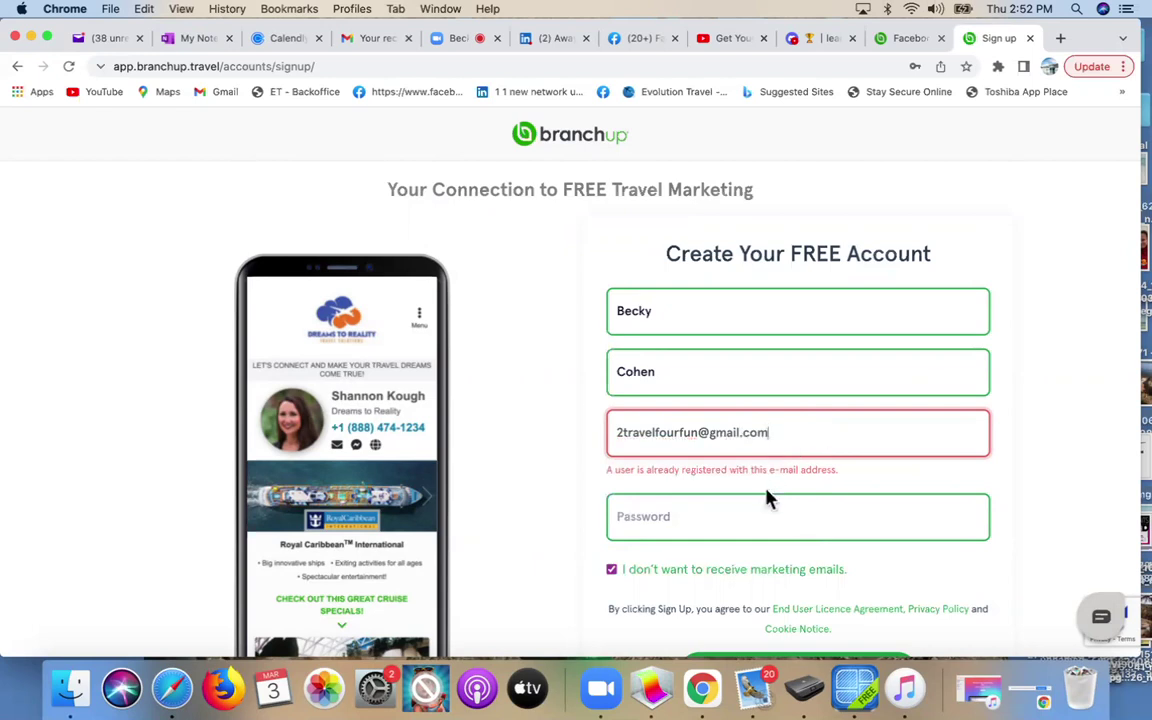
click(764, 513)
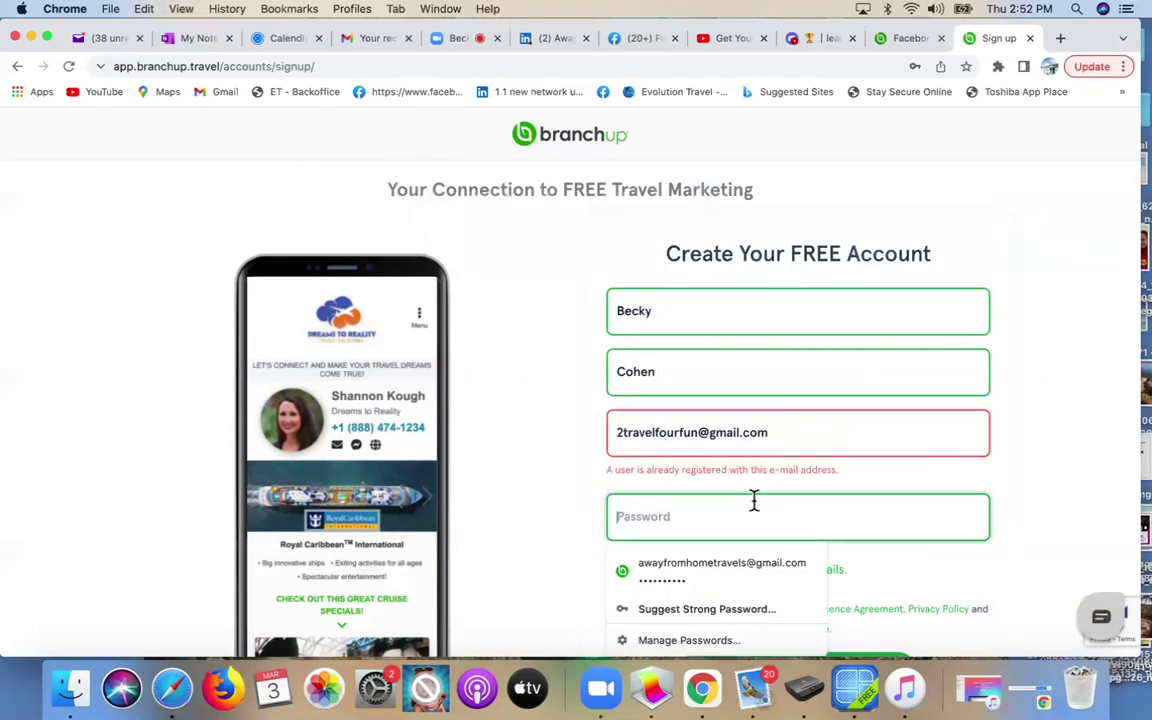
text(a)
text(aa)
text(aa)
click(903, 578)
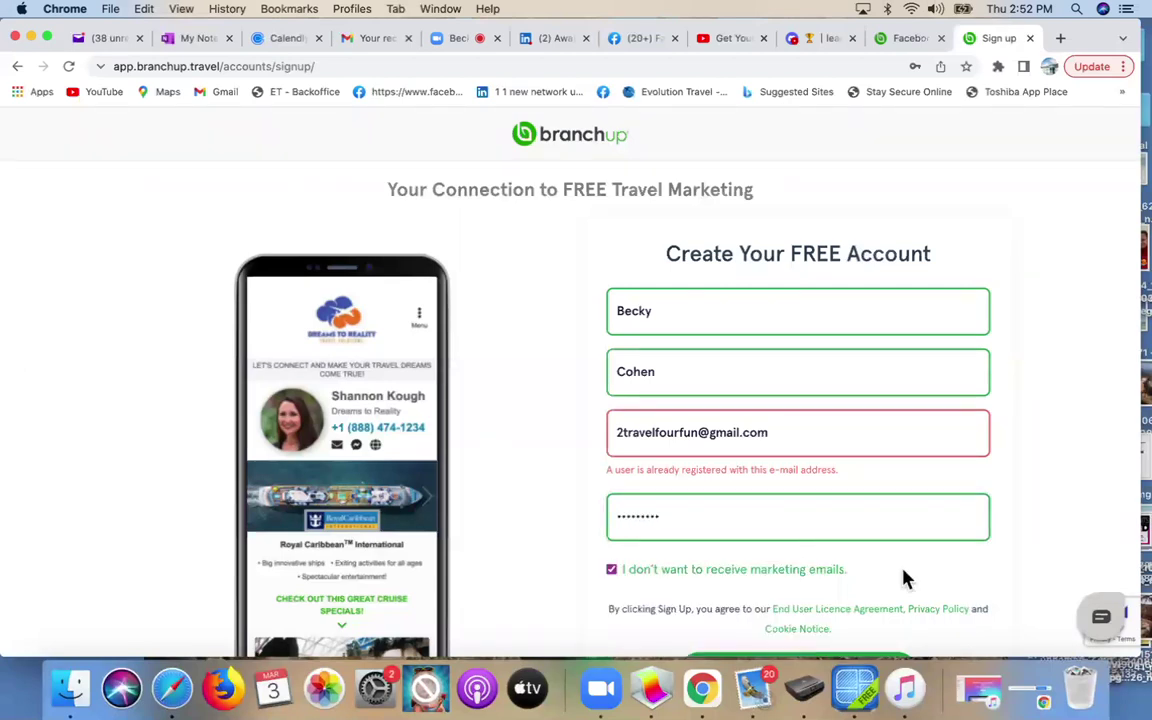
scroll(903, 578, down, 5)
click(795, 448)
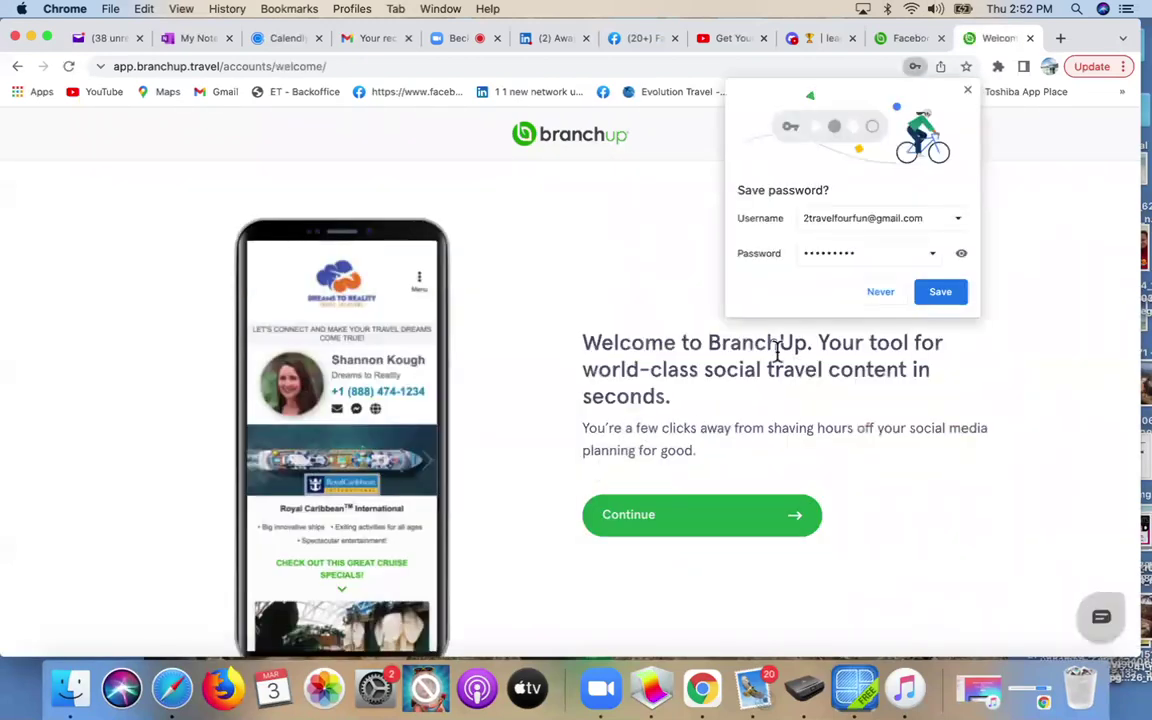
- Dismiss Chrome's 'Save password?' bubble over the BranchUp welcome page
click(940, 293)
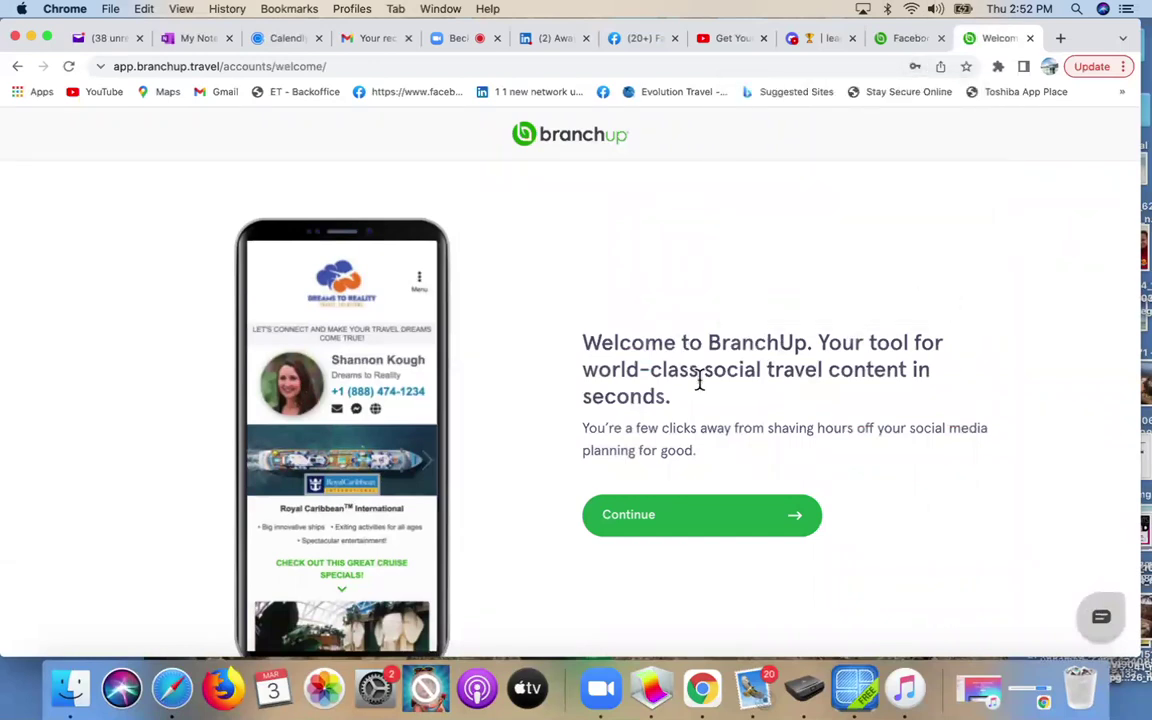
- Continue to agency setup, autofill the agency address, and set the state to Kansas
click(655, 522)
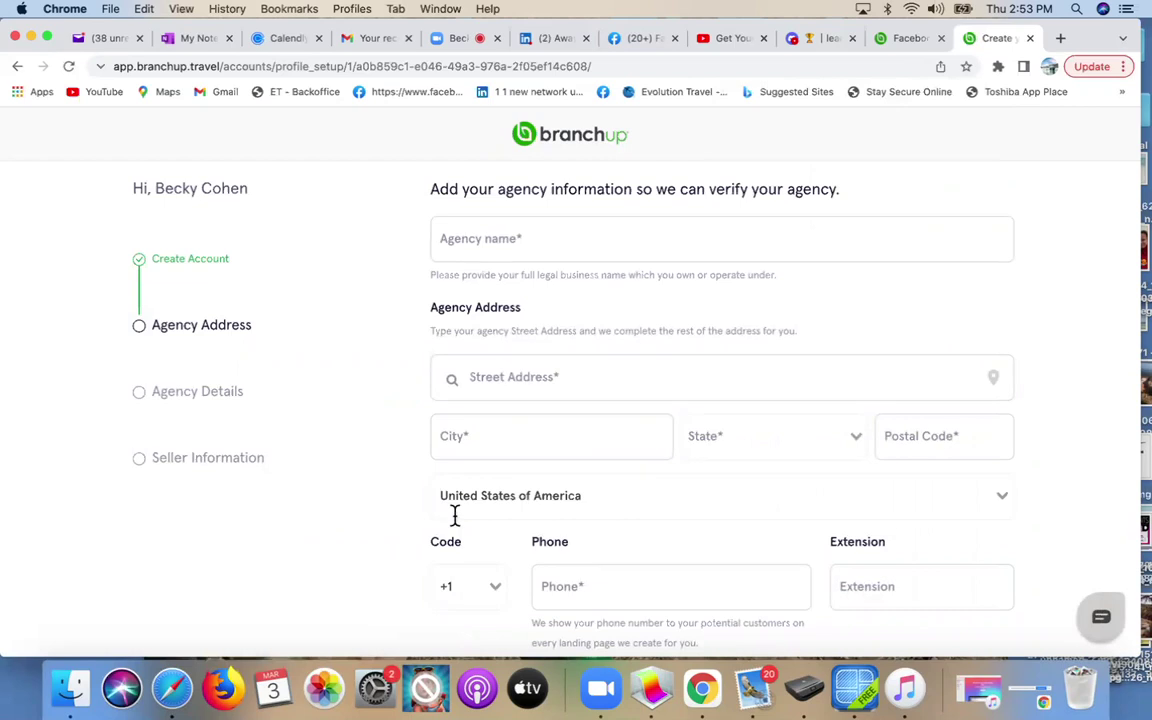
click(513, 243)
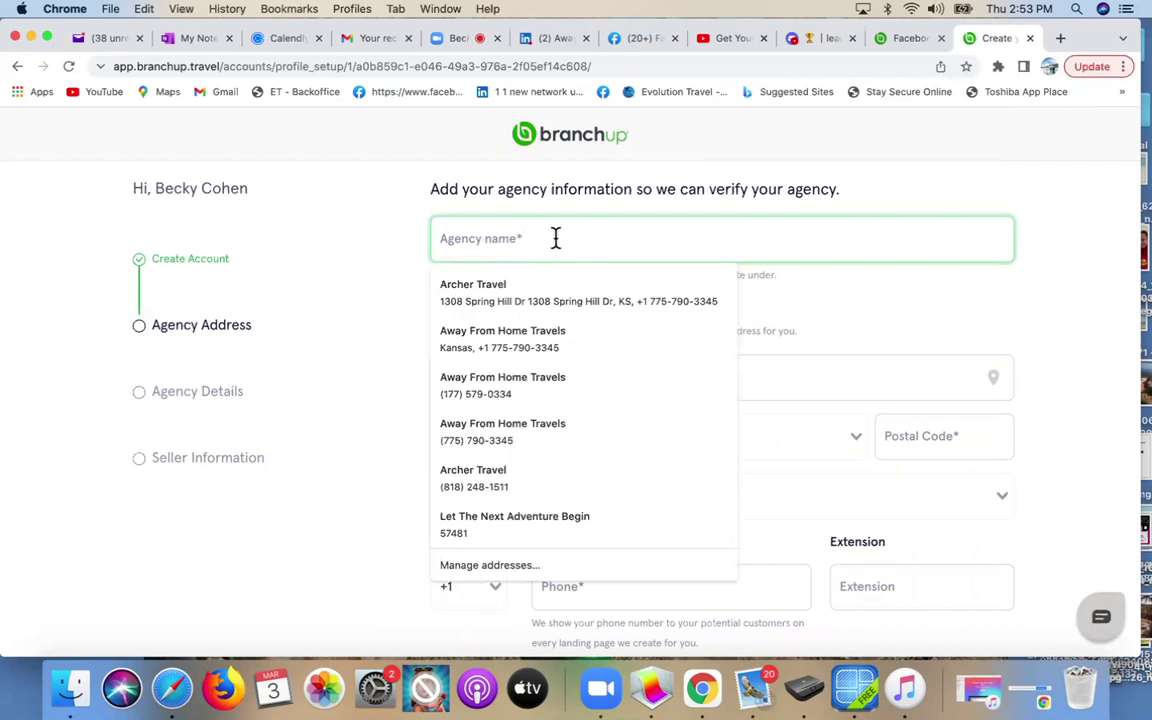
click(498, 341)
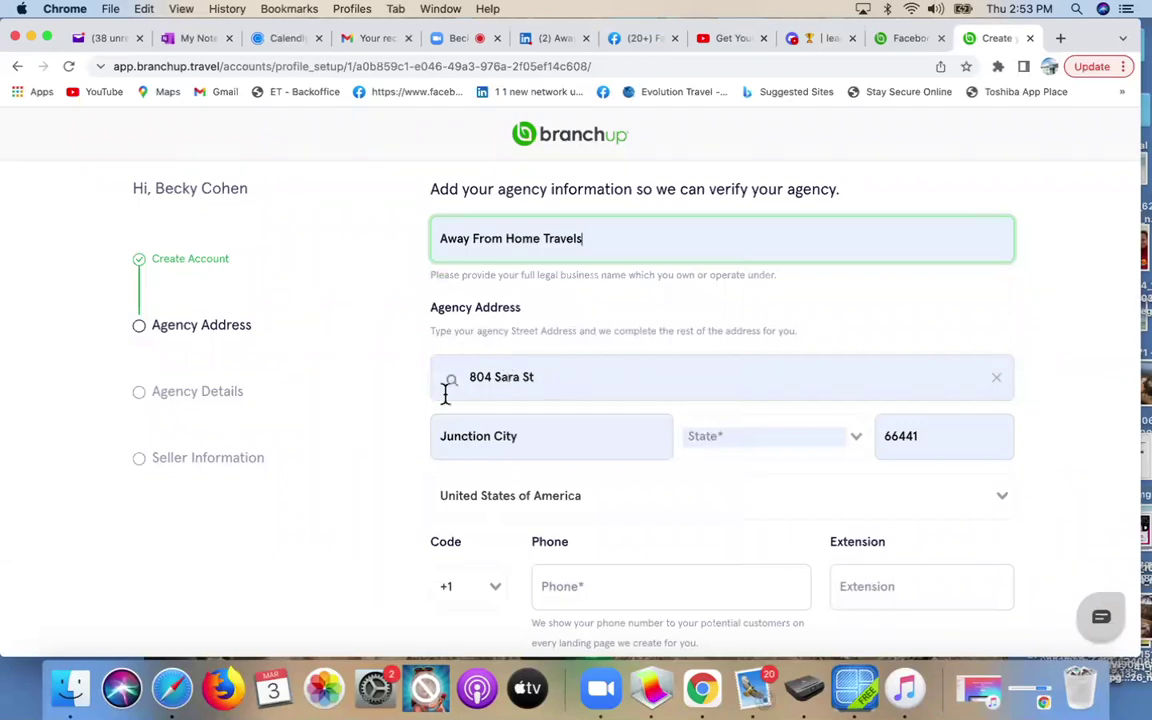
click(856, 437)
scroll(789, 515, down, 2)
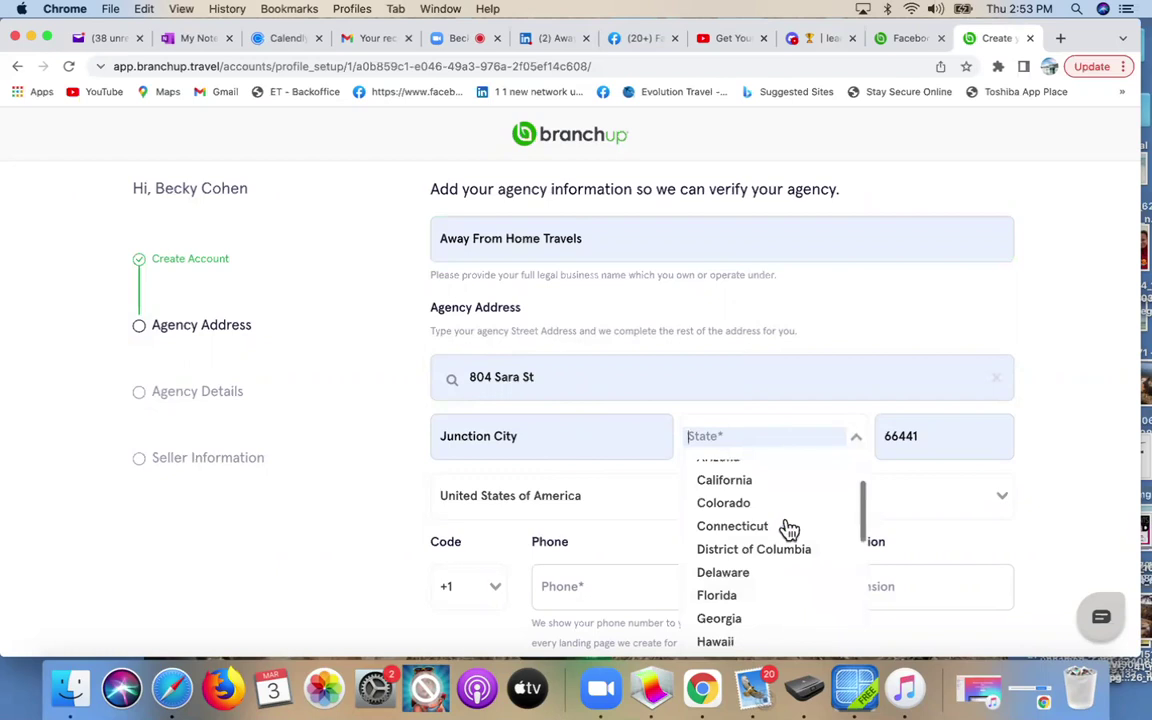
scroll(789, 520, down, 1)
scroll(789, 524, down, 2)
scroll(789, 528, down, 1)
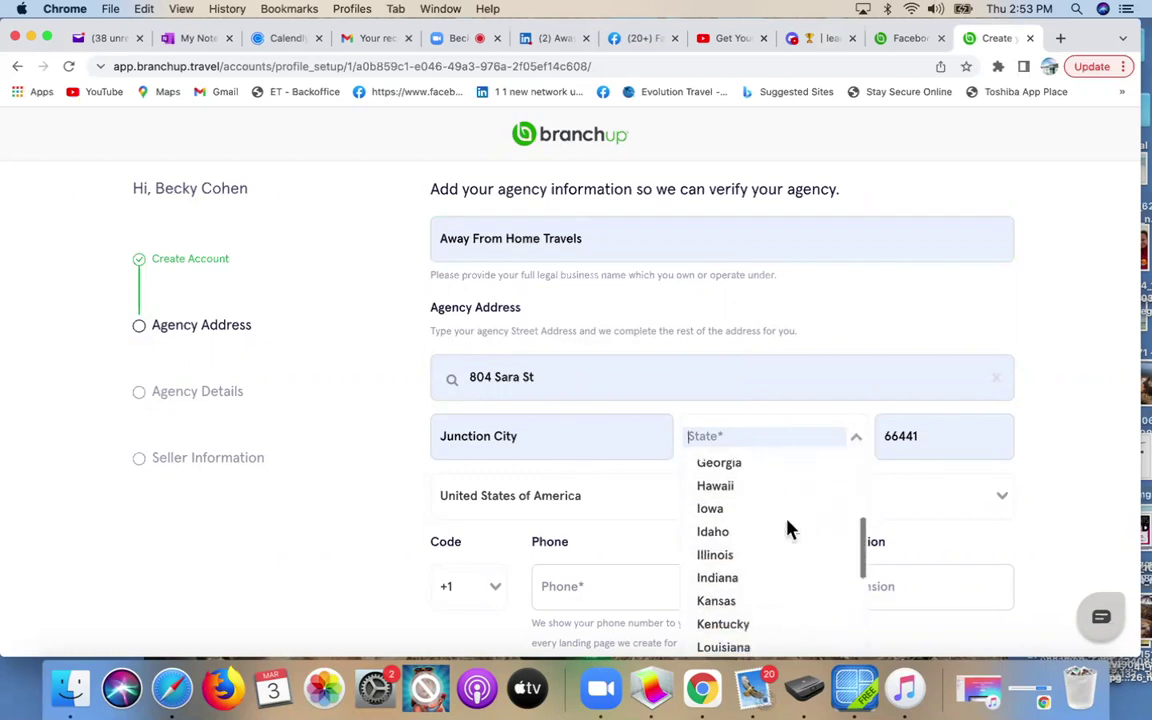
click(735, 601)
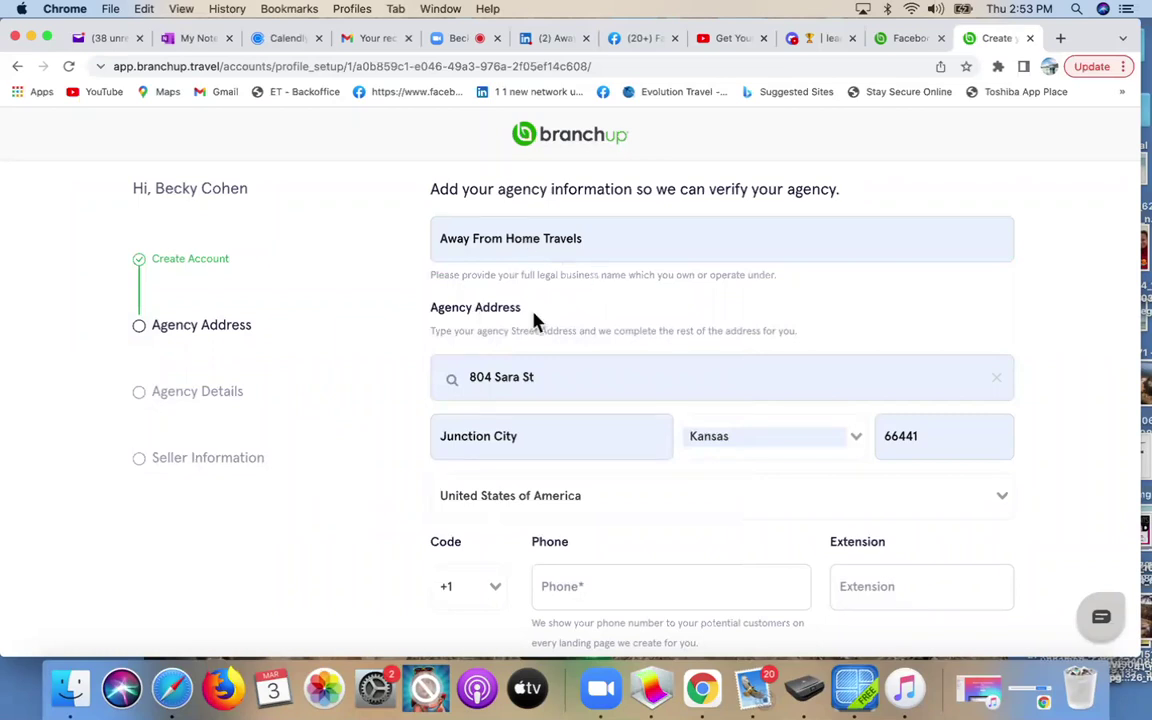
scroll(565, 318, up, 1)
scroll(620, 270, down, 1)
- Change the agency name to Archer Travel
click(586, 240)
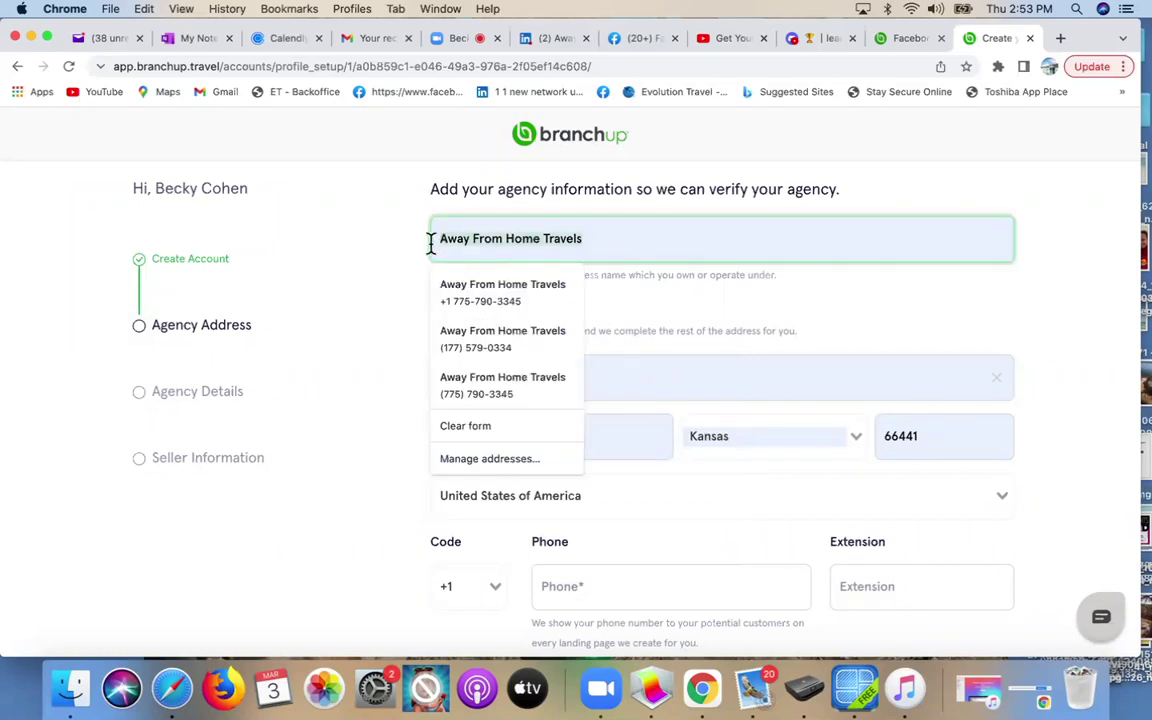
text(Arc)
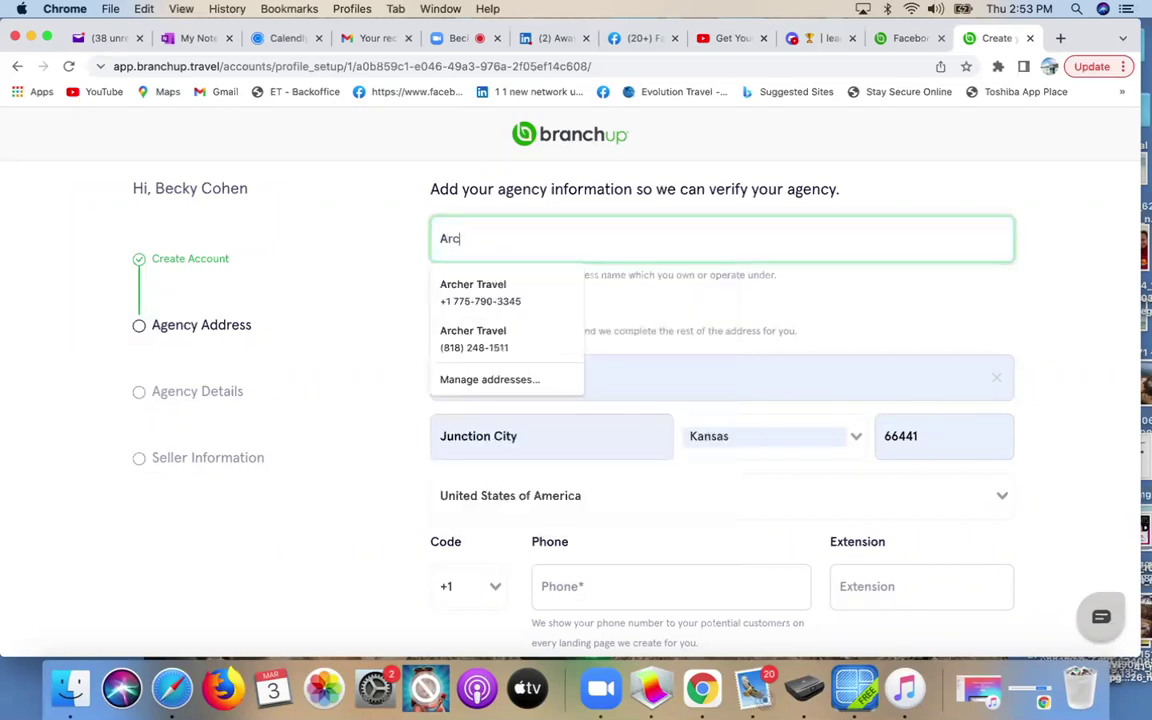
text(her Tr)
text(avel)
click(476, 339)
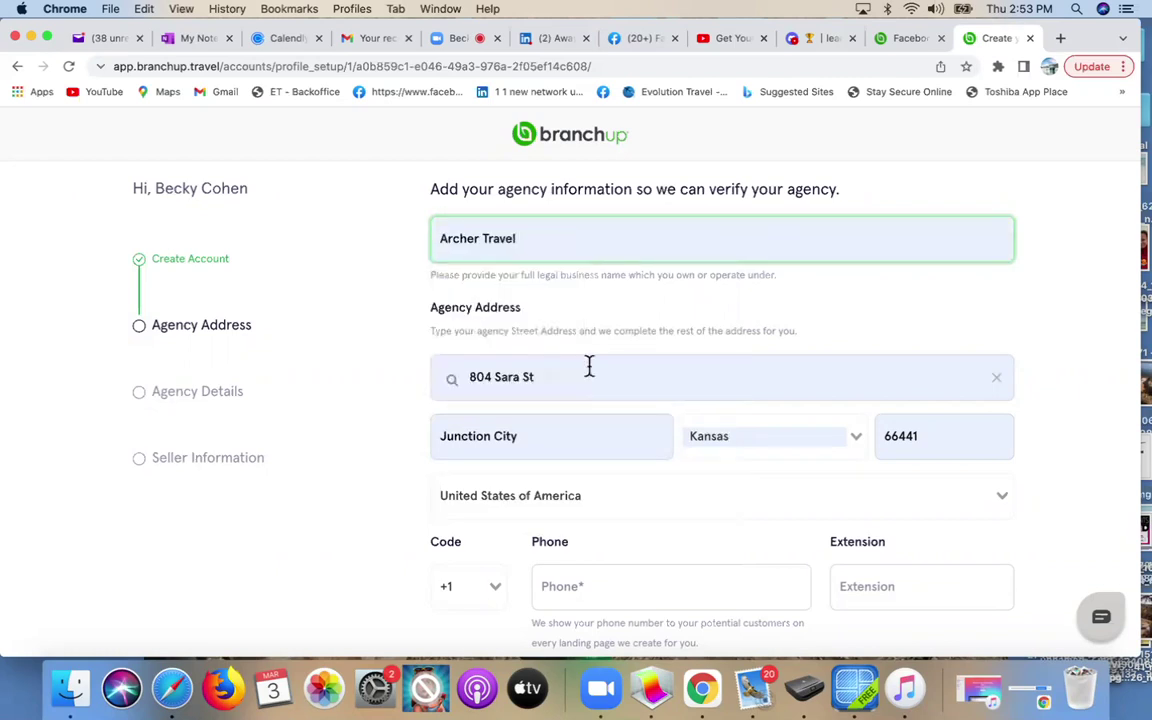
scroll(624, 432, down, 2)
scroll(624, 432, up, 2)
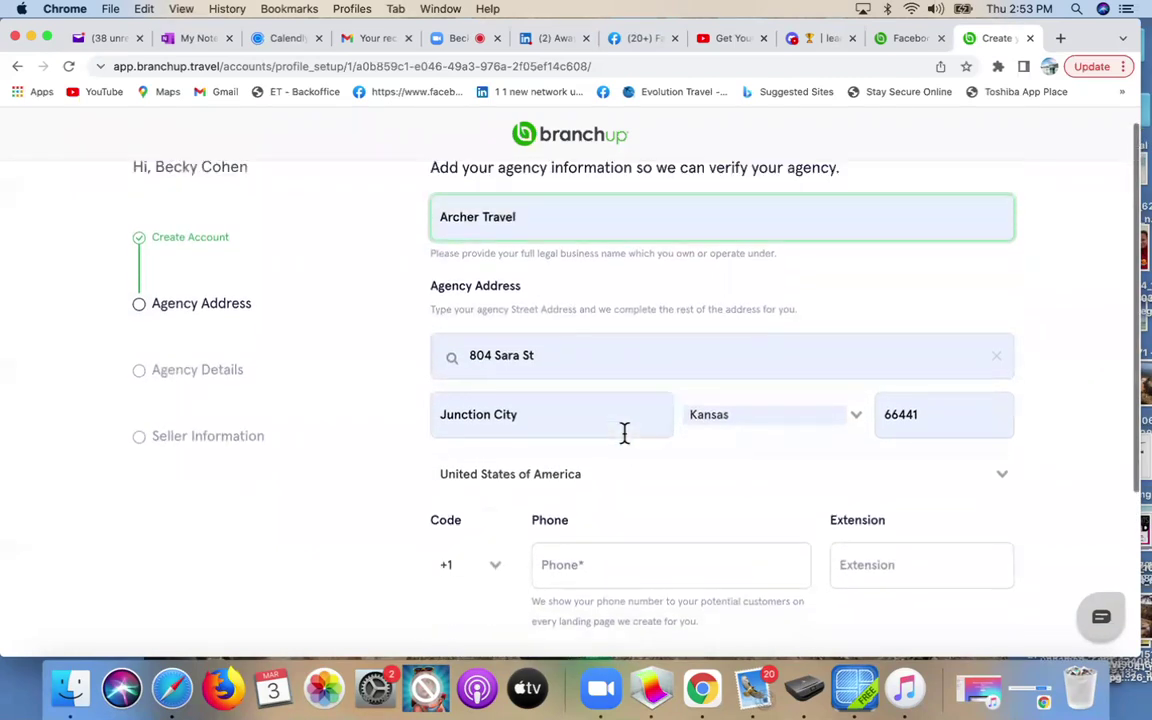
scroll(622, 432, down, 2)
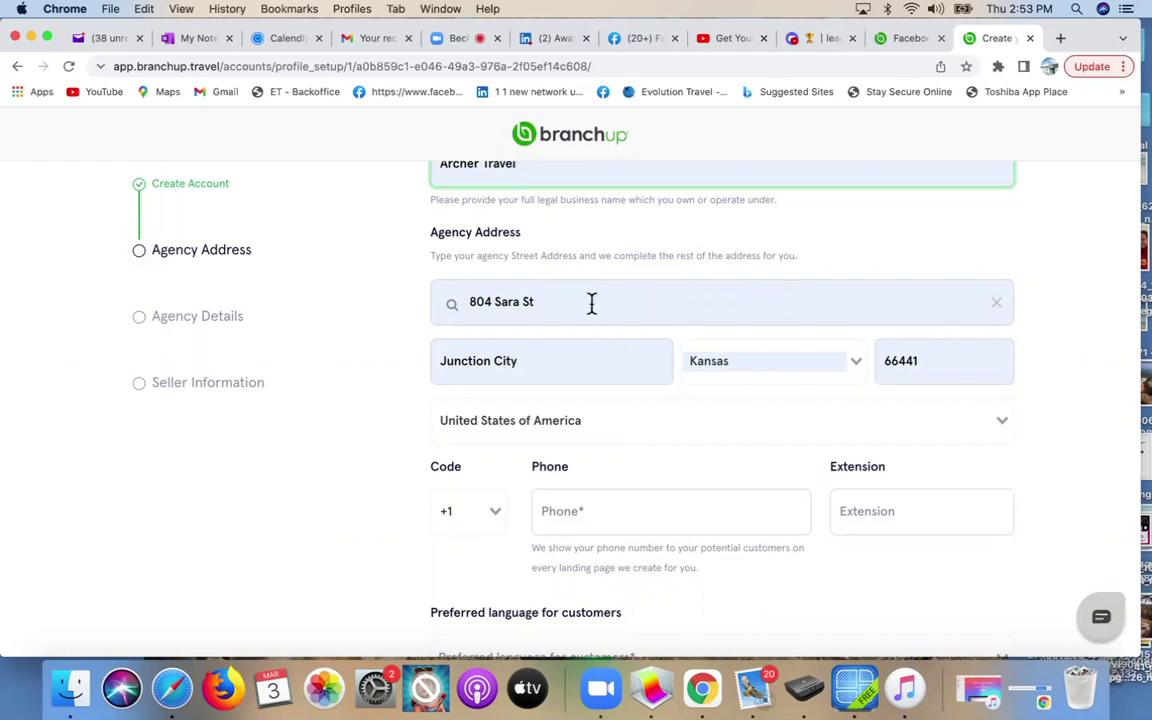
- Autofill the agency phone number from a saved suggestion
click(598, 511)
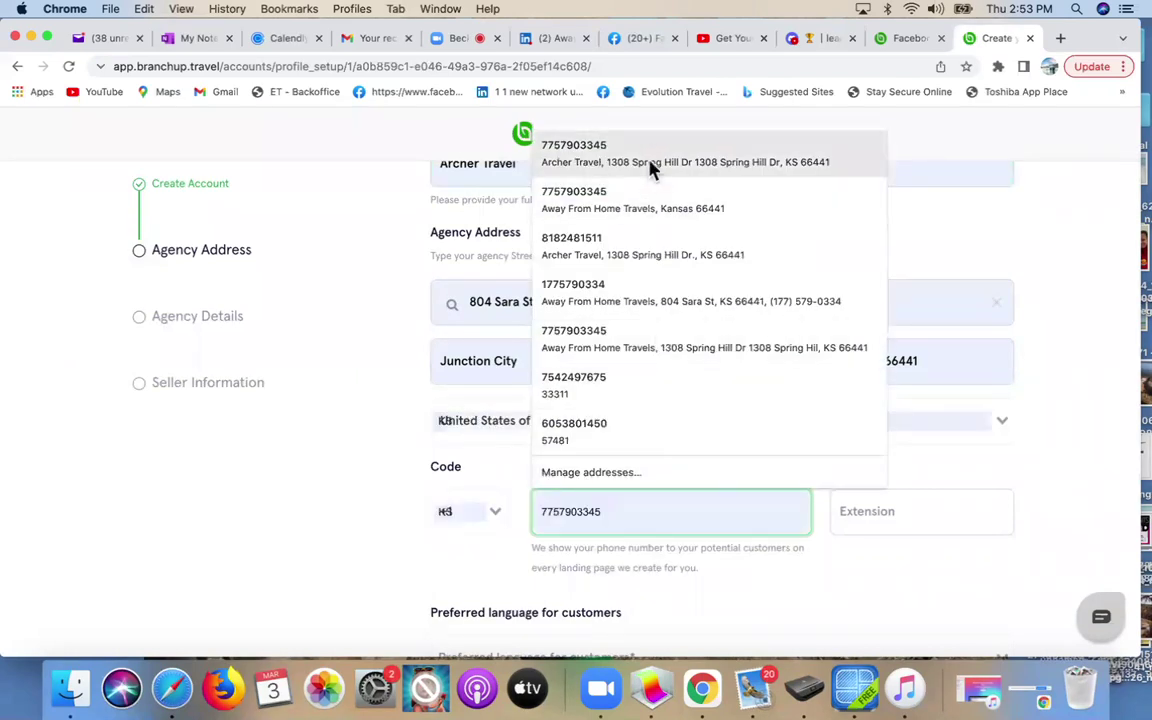
click(613, 213)
scroll(612, 500, up, 1)
scroll(613, 497, up, 1)
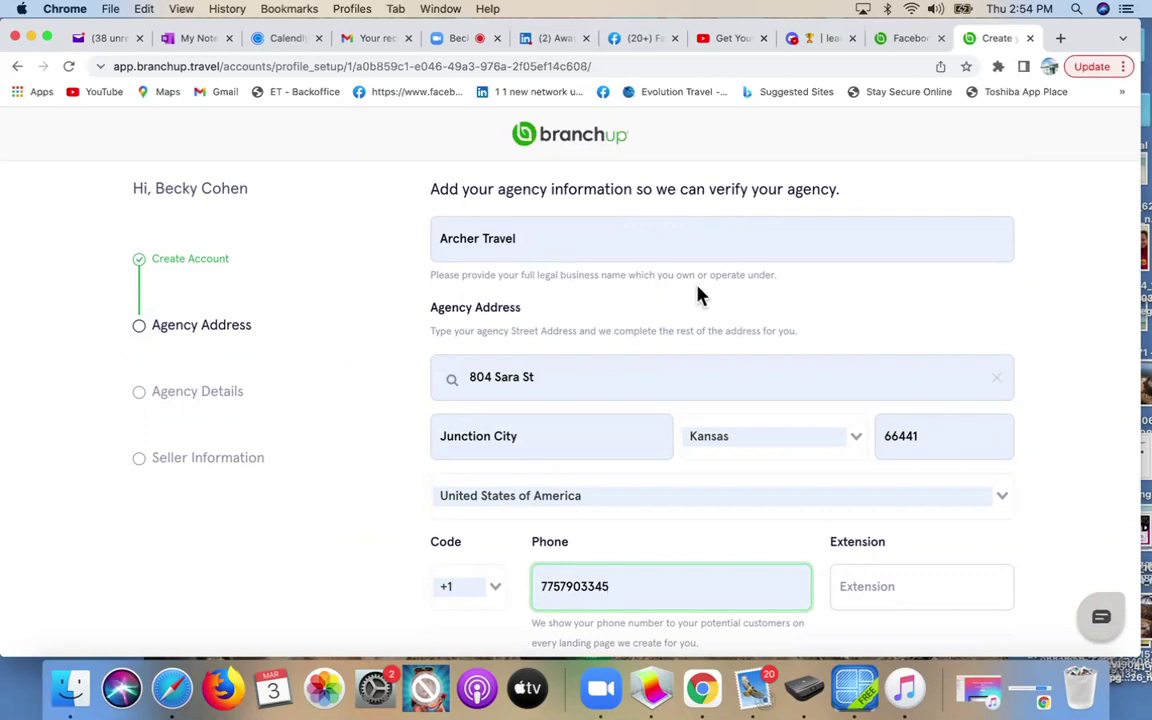
- Replace the agency business name with Away From Home Travels
click(508, 238)
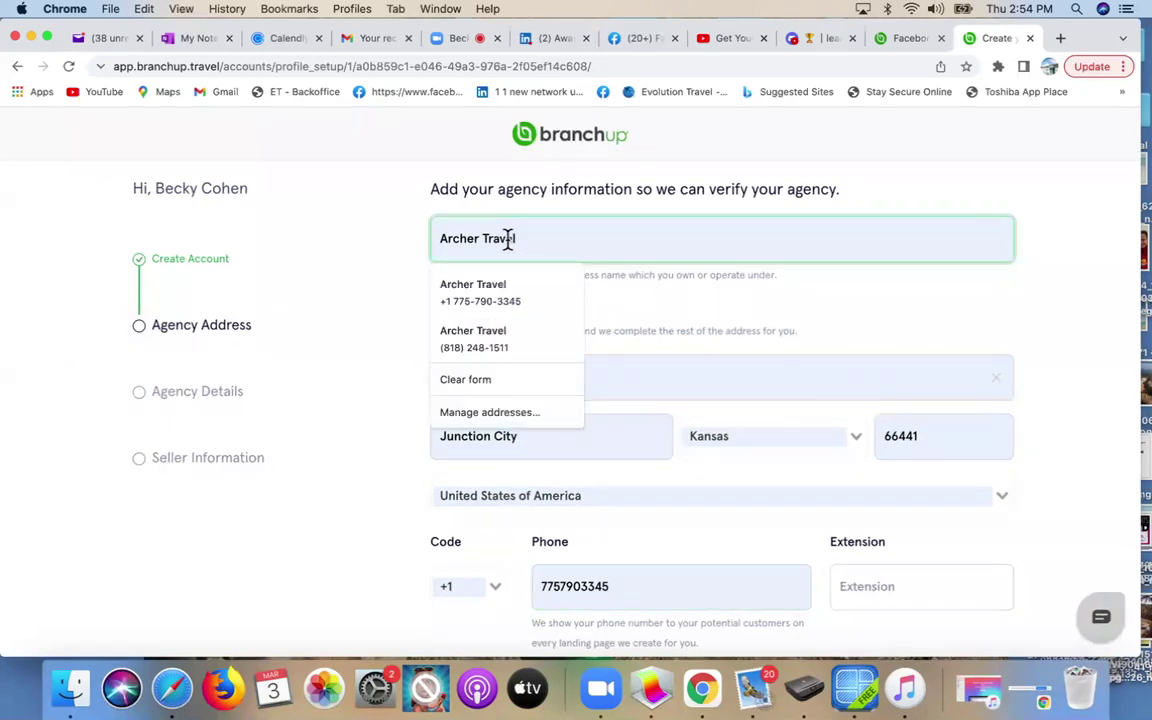
key(super+a)
text(Awa)
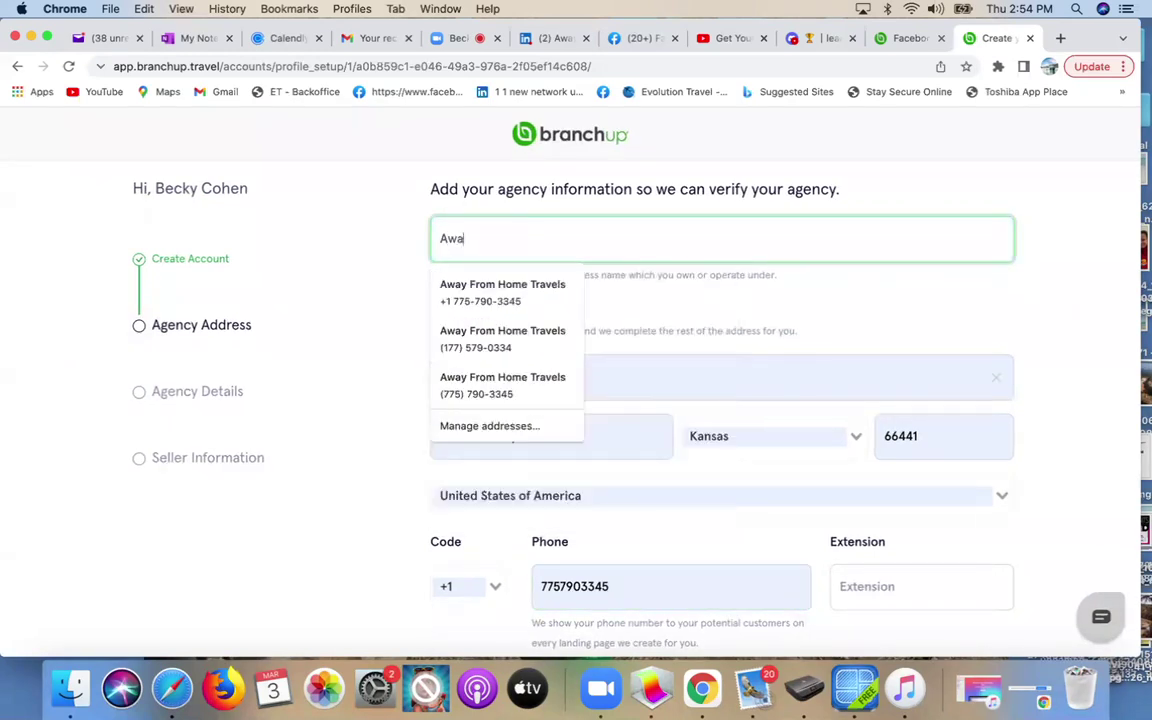
text(y From Home Travels)
click(450, 288)
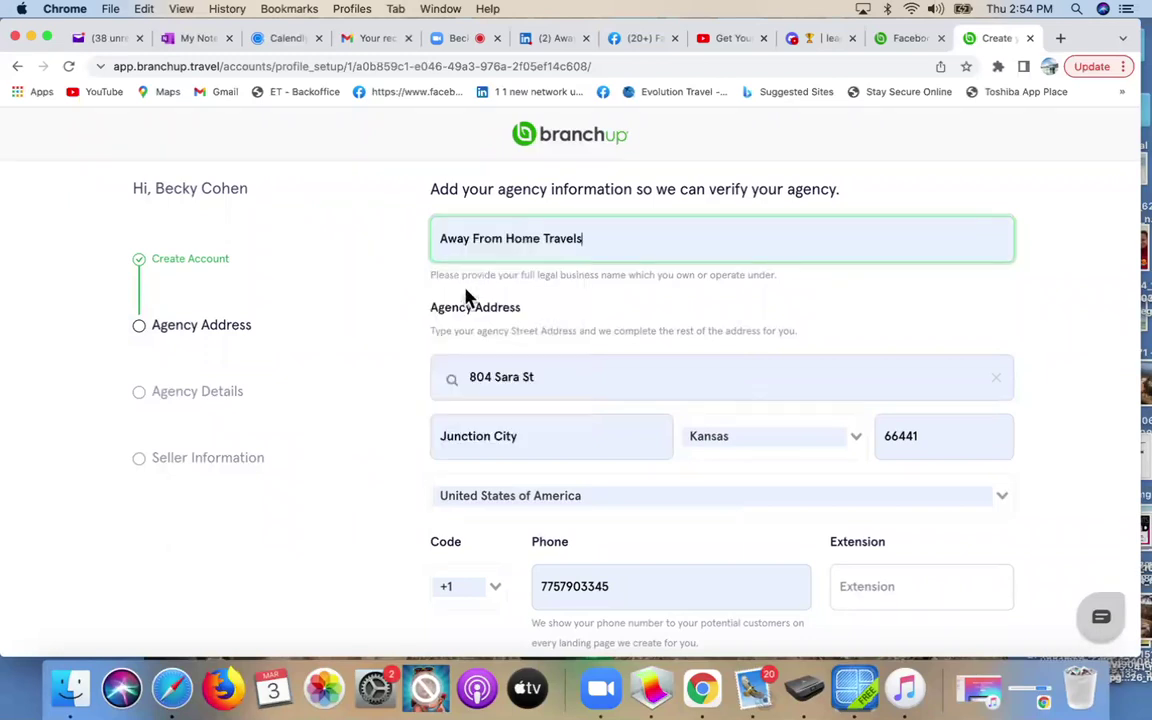
scroll(594, 507, down, 5)
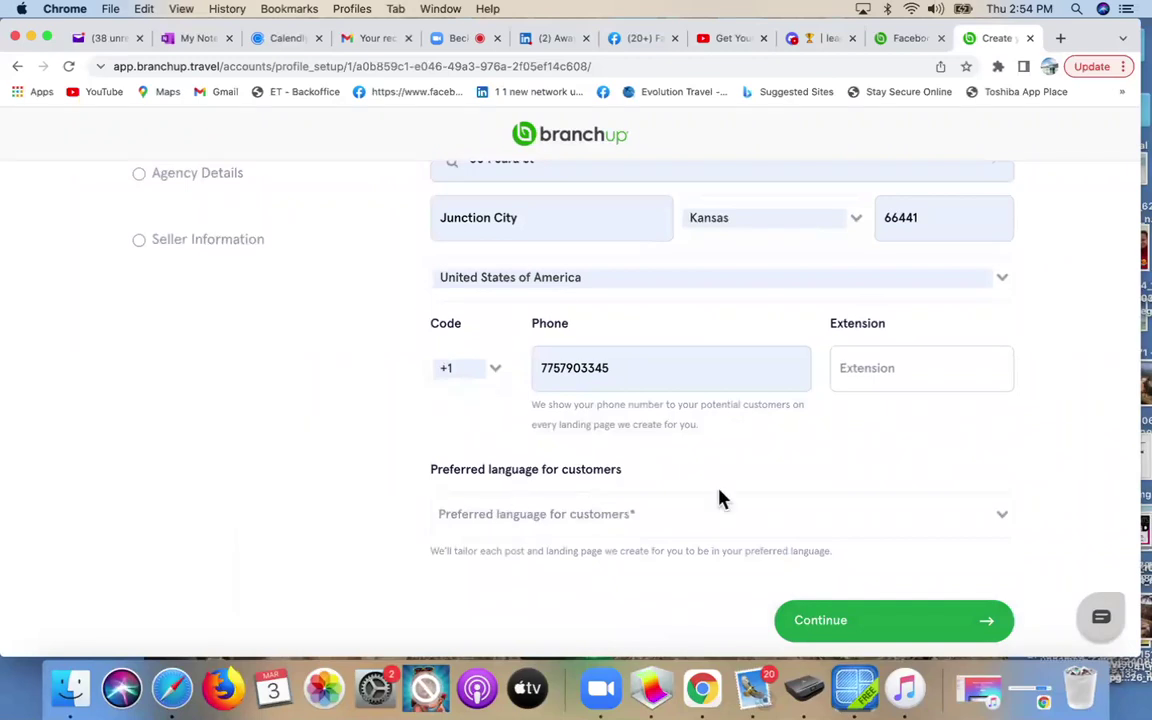
- Choose English as the customer language and continue to agency details
click(1002, 514)
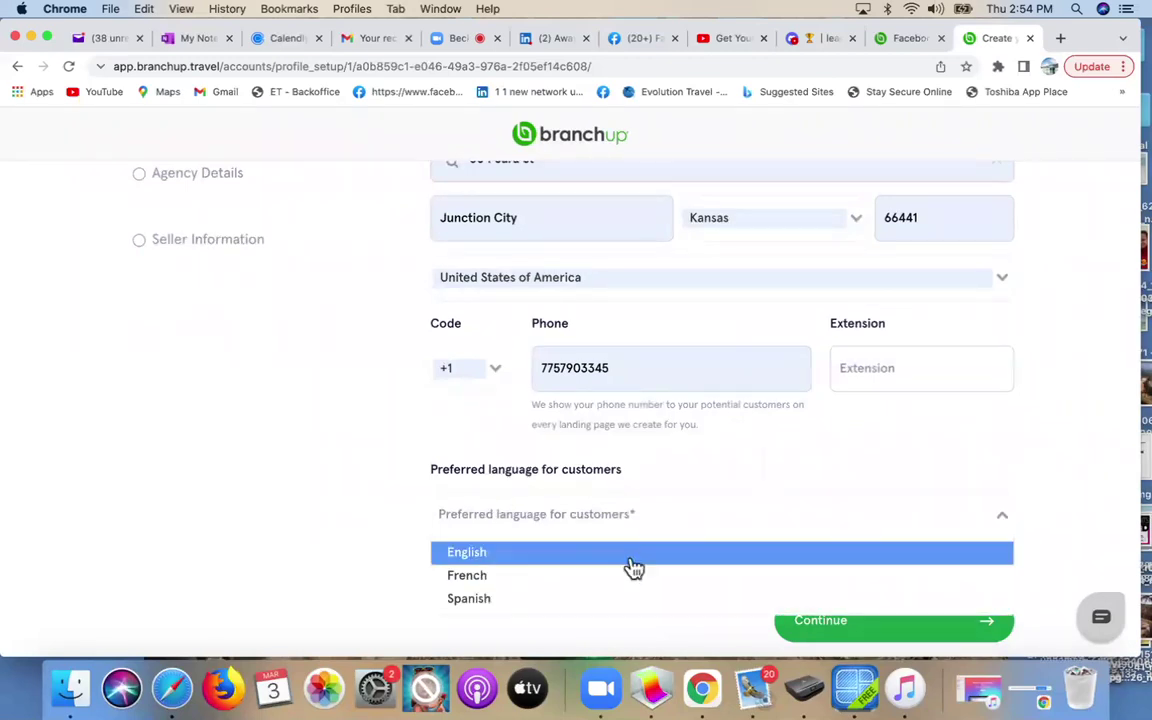
click(527, 552)
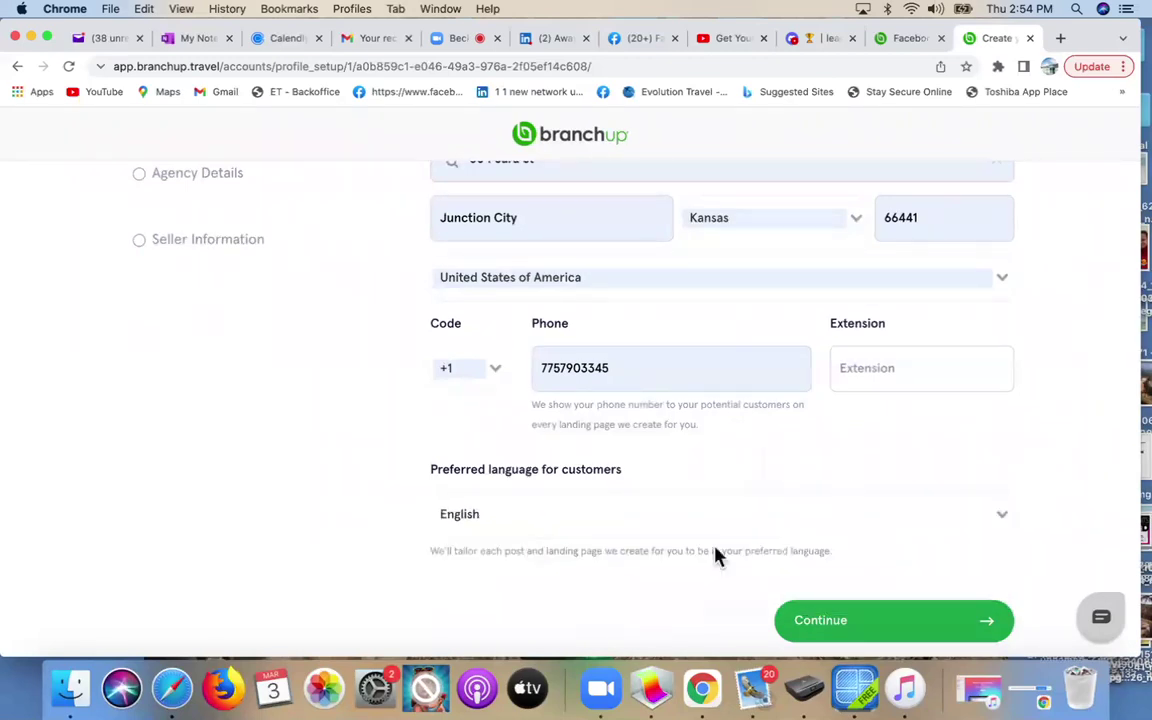
scroll(658, 602, down, 1)
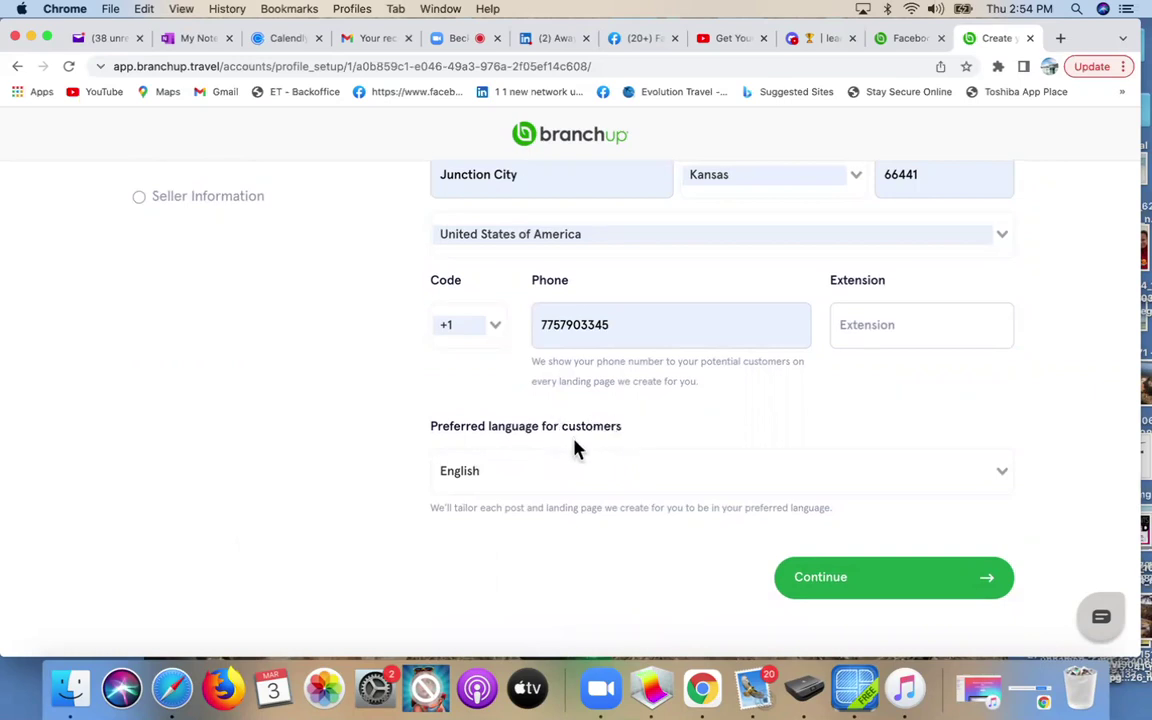
click(906, 587)
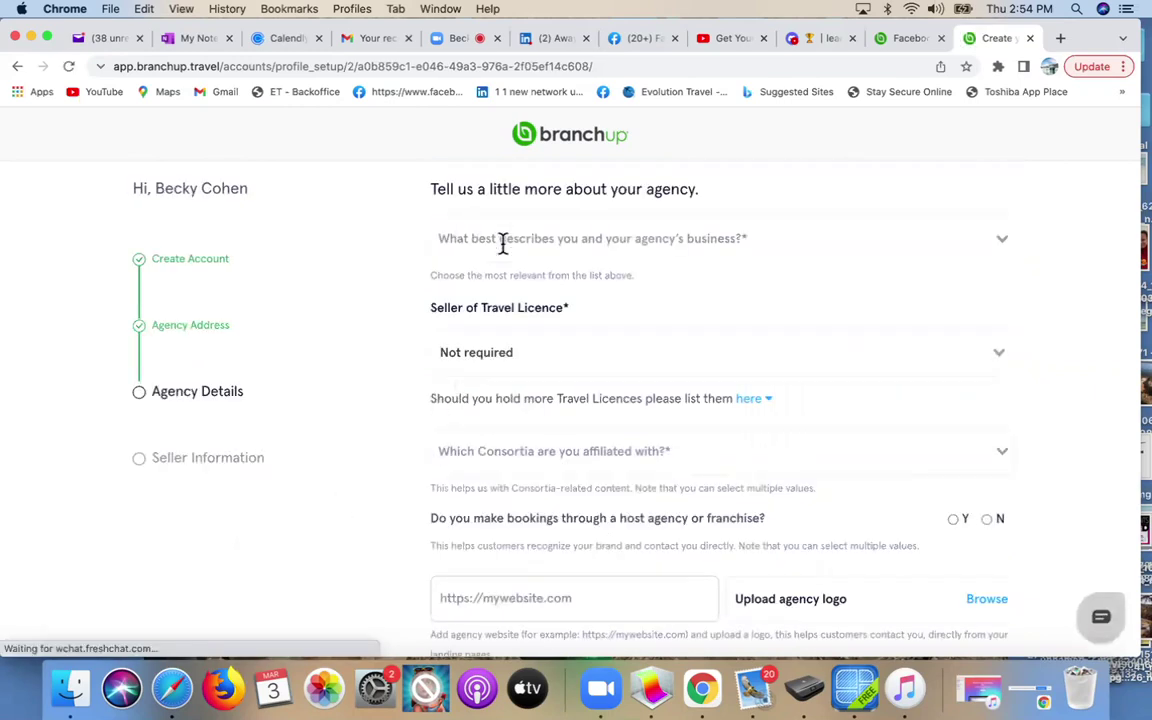
- Describe the agency business as Owner with Seller of Travel Licence Not required
click(471, 232)
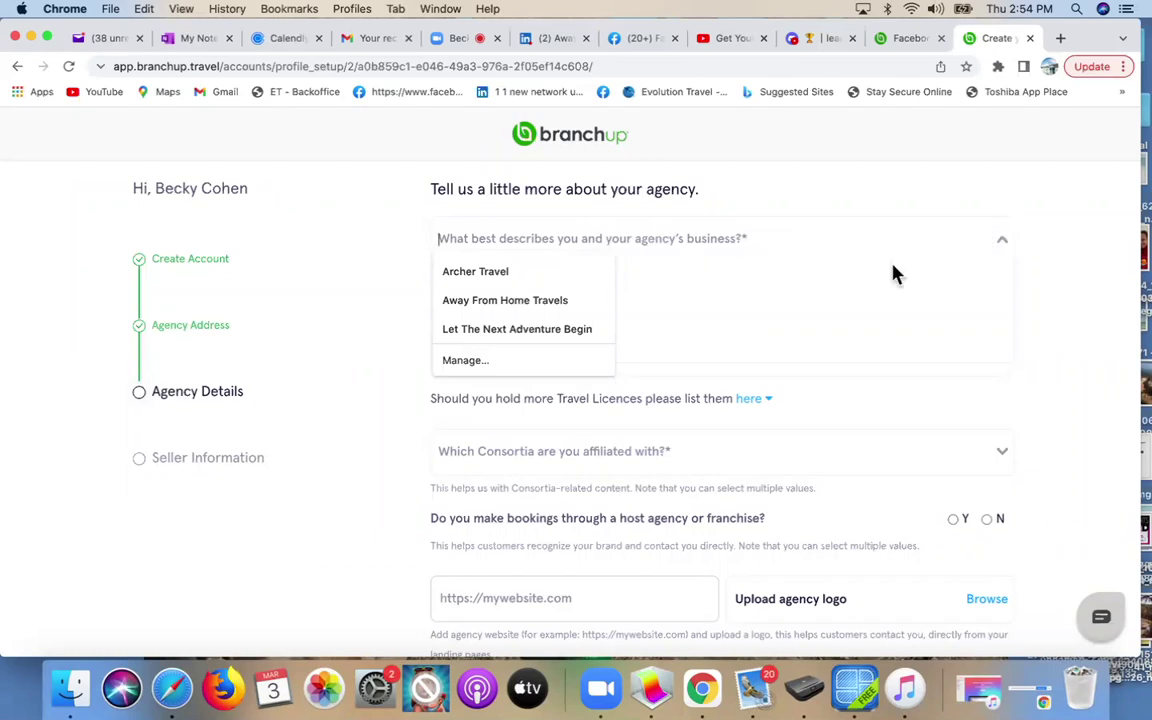
click(710, 289)
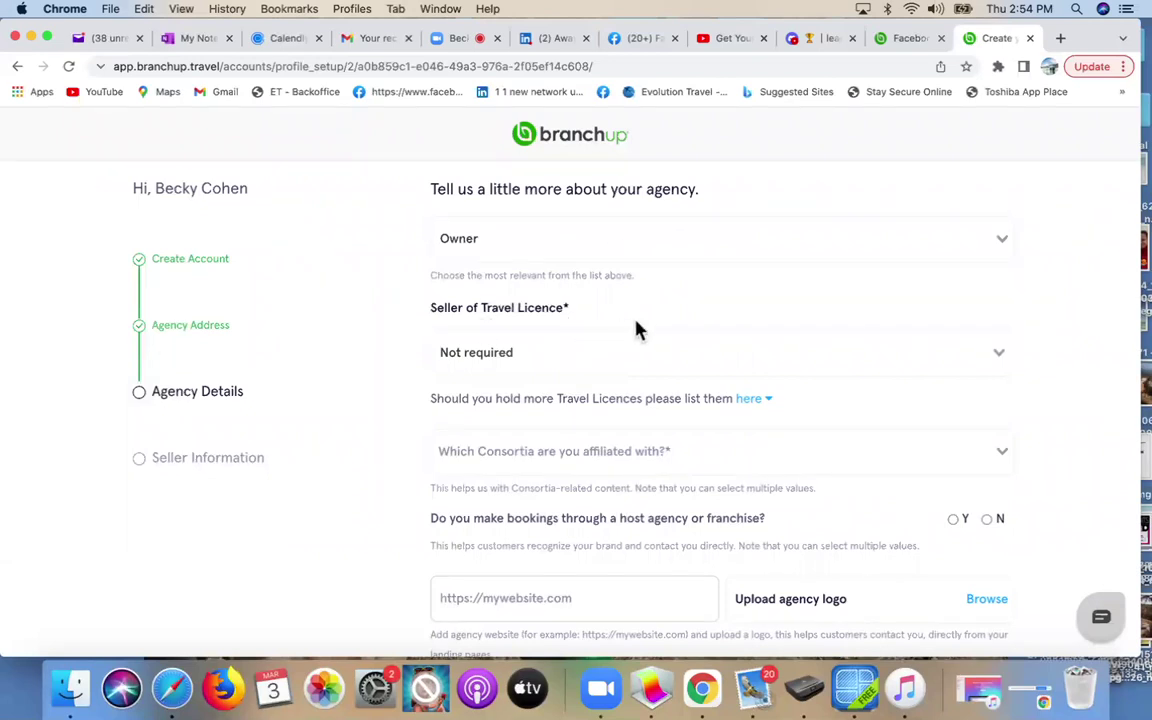
click(1005, 356)
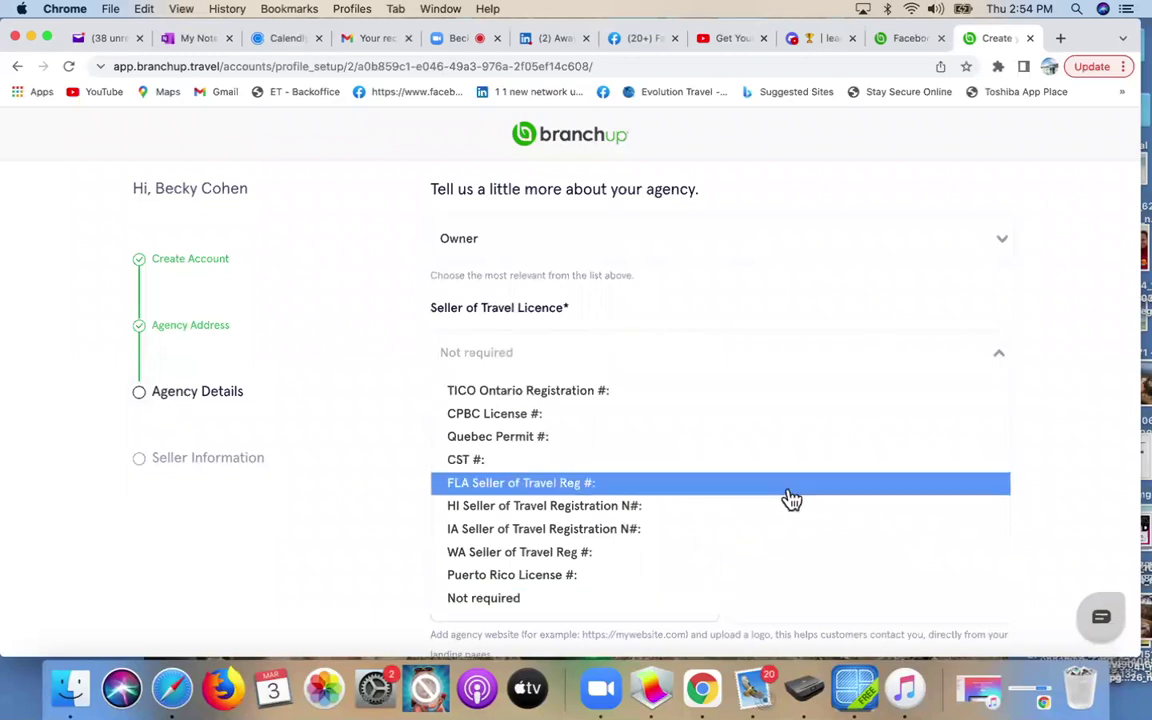
scroll(790, 517, down, 2)
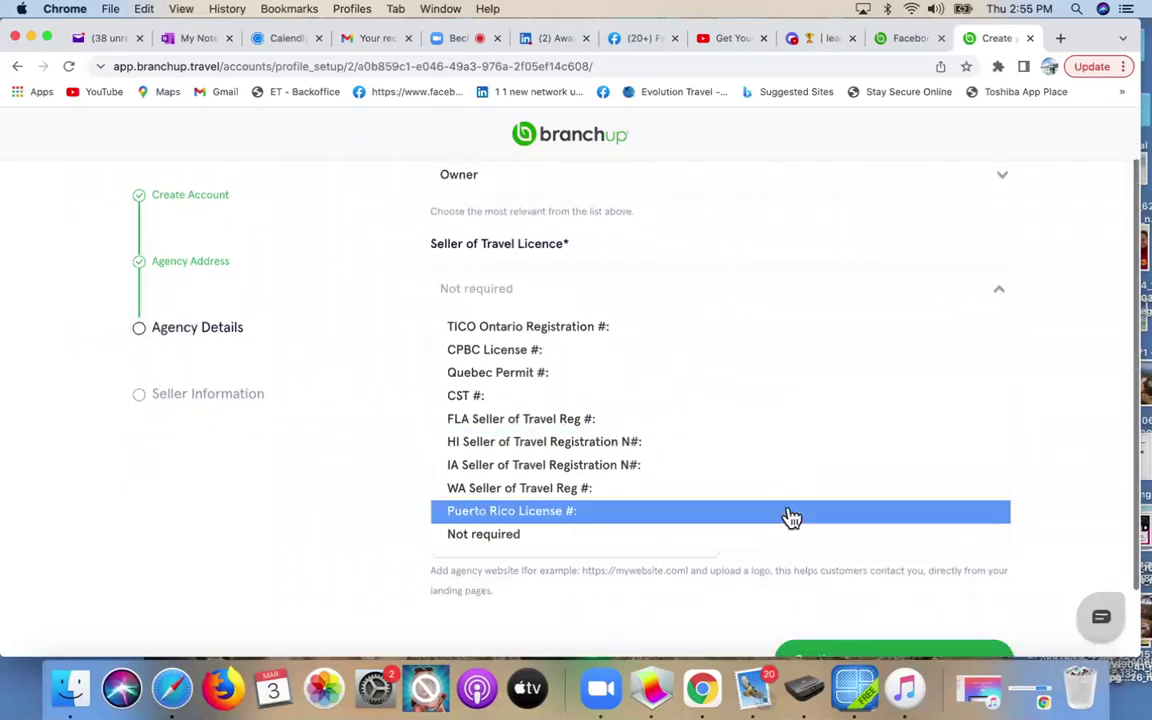
click(369, 416)
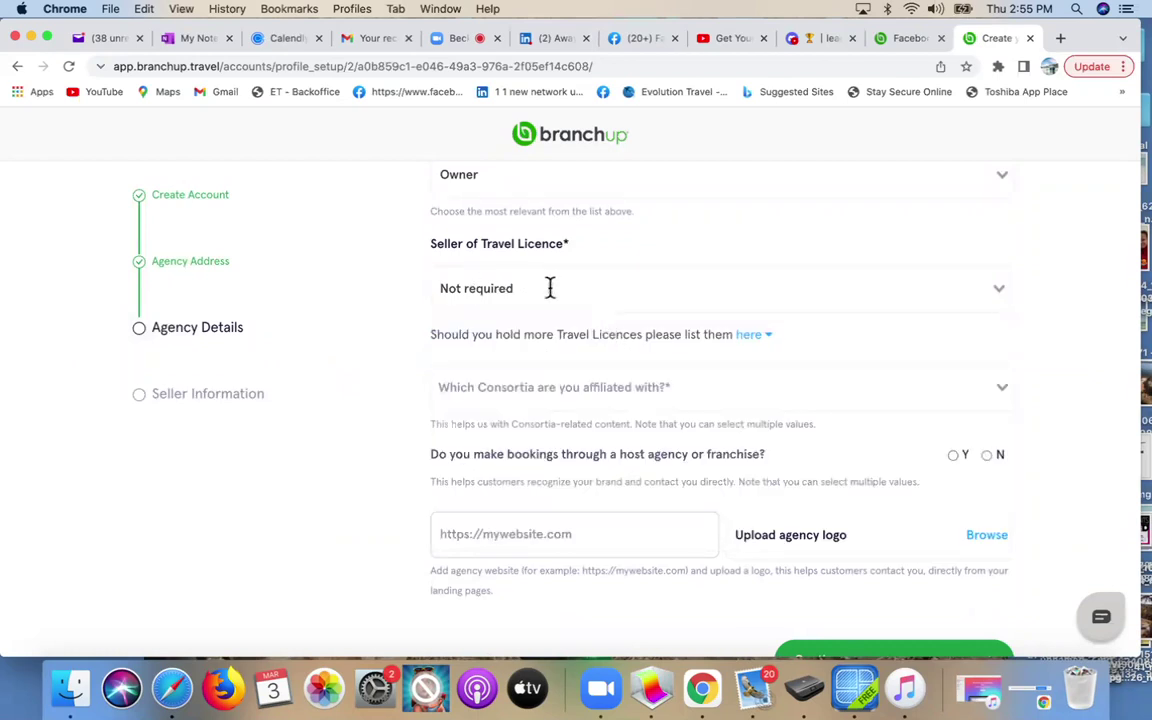
scroll(620, 250, down, 1)
scroll(620, 250, down, 1)
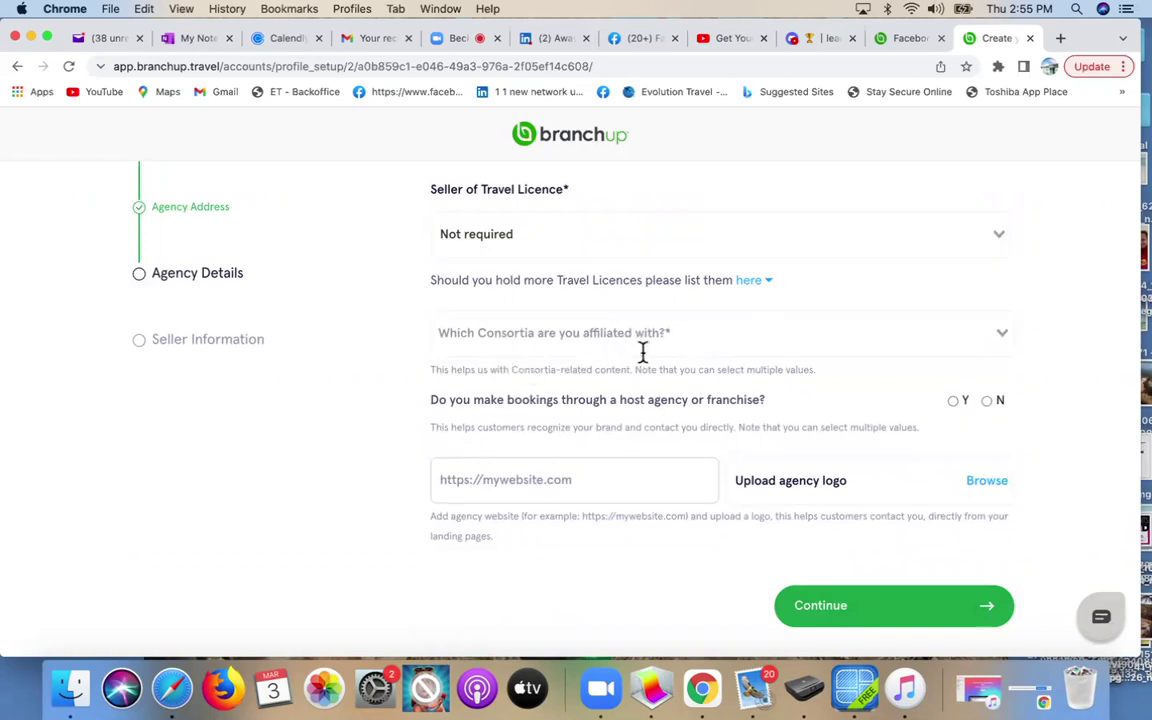
- Choose Travel Leaders Network consortium, answer yes to host agency, and pick Archer Travel Group
click(1003, 334)
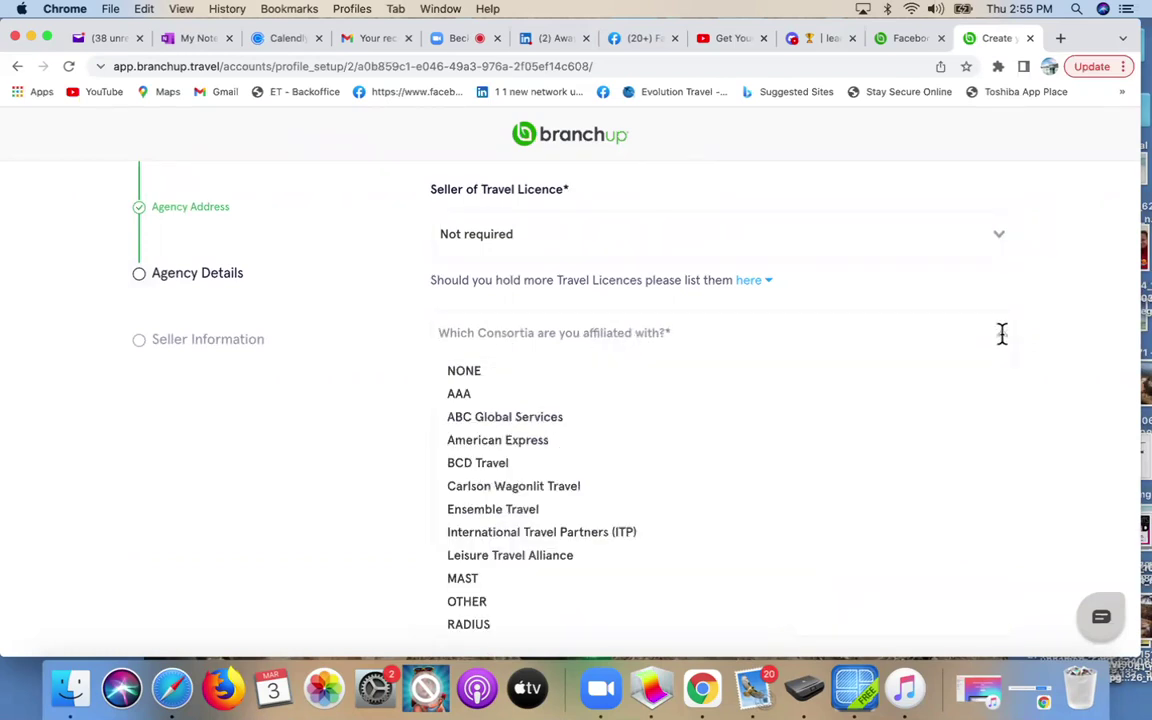
scroll(694, 508, down, 3)
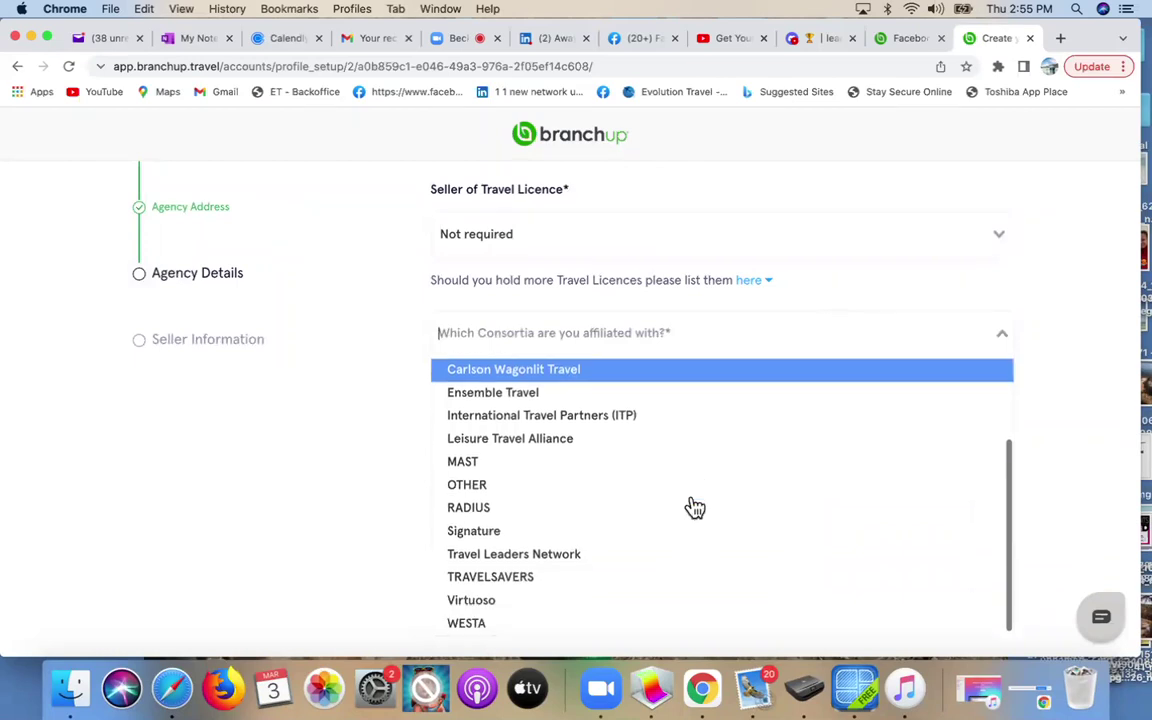
click(563, 554)
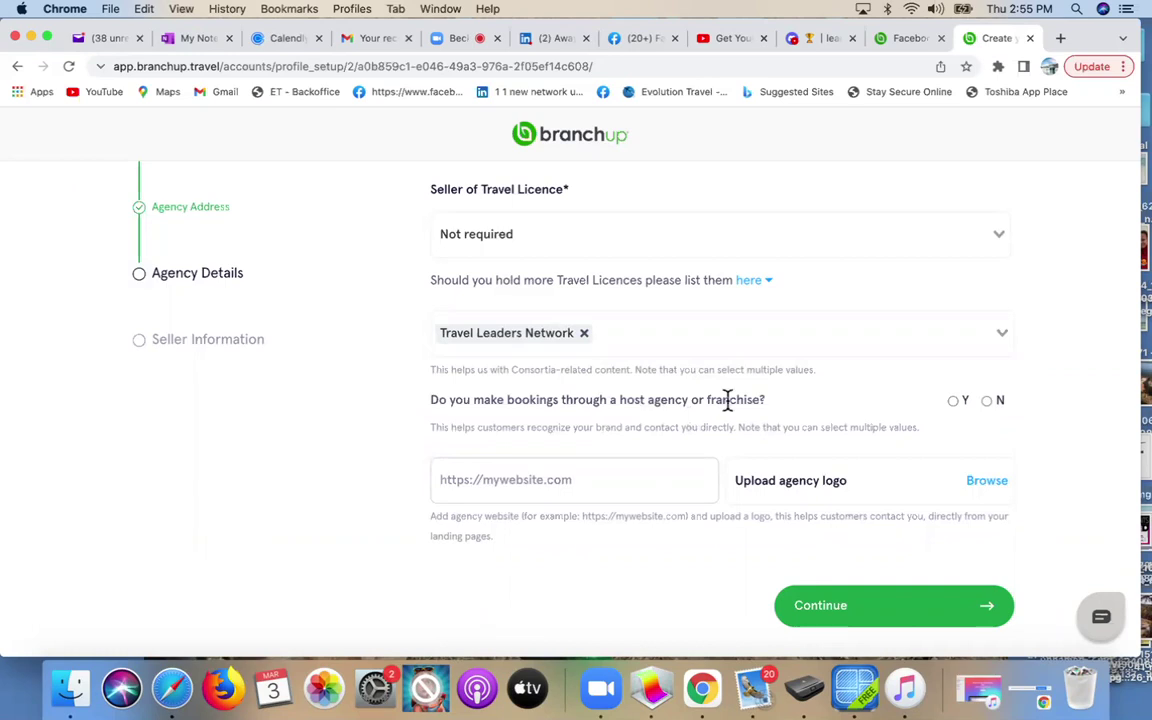
click(955, 402)
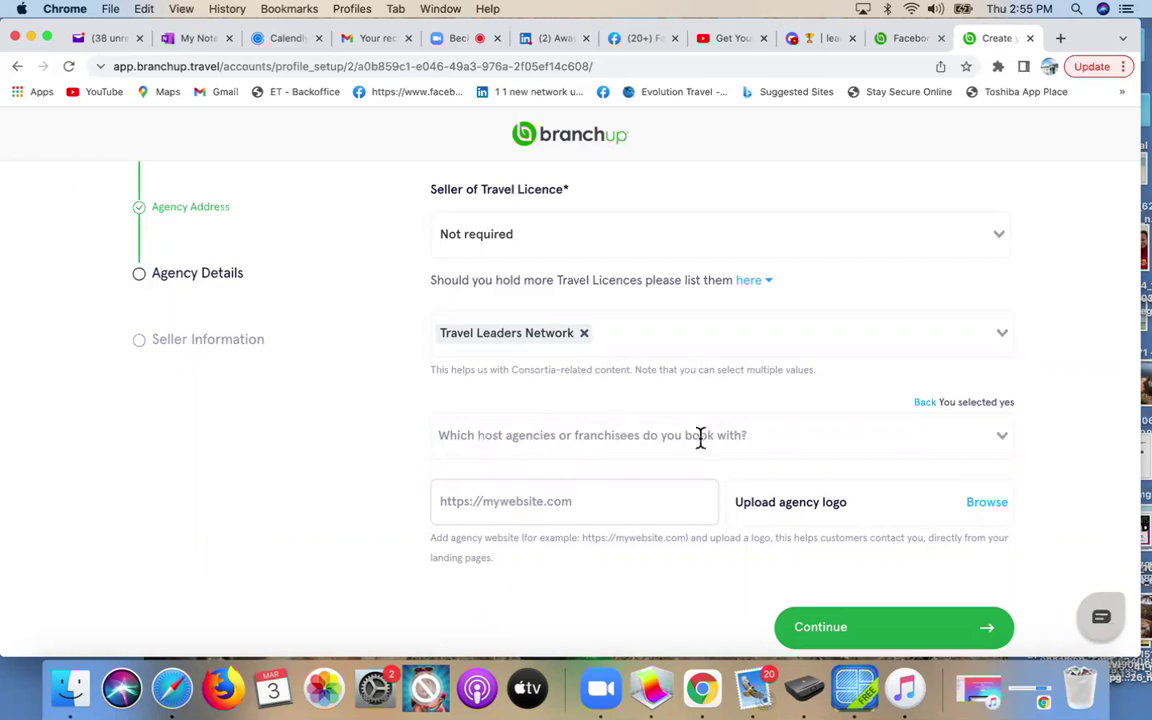
click(1004, 433)
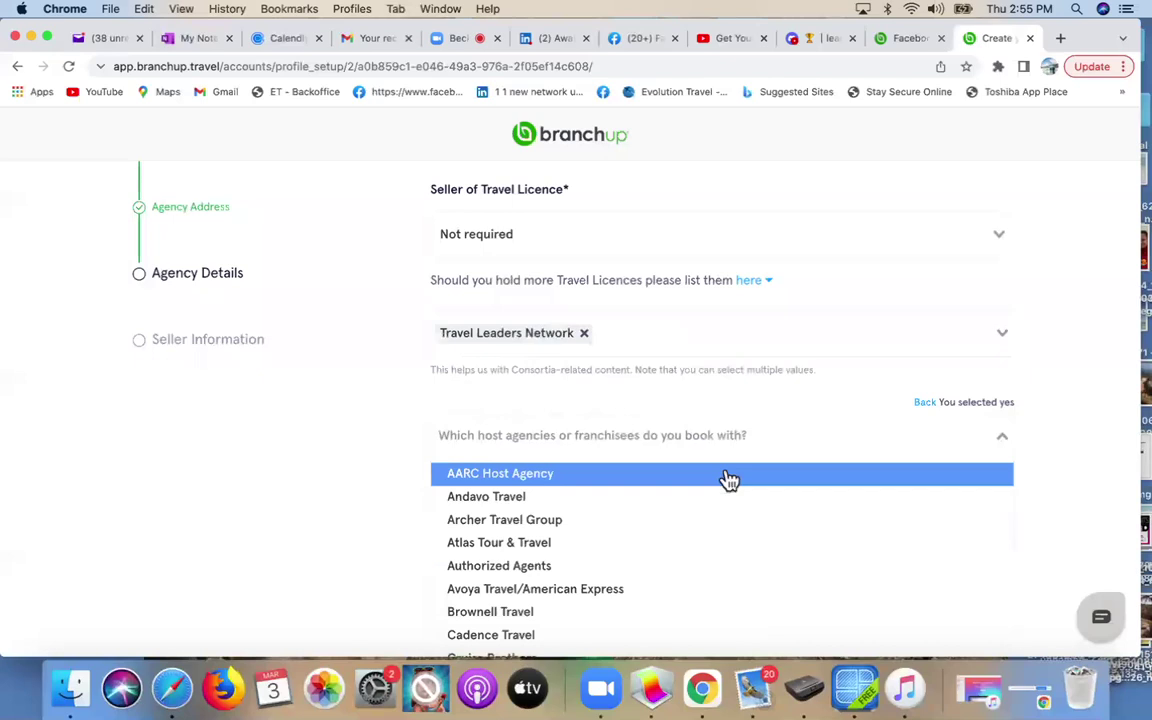
click(548, 521)
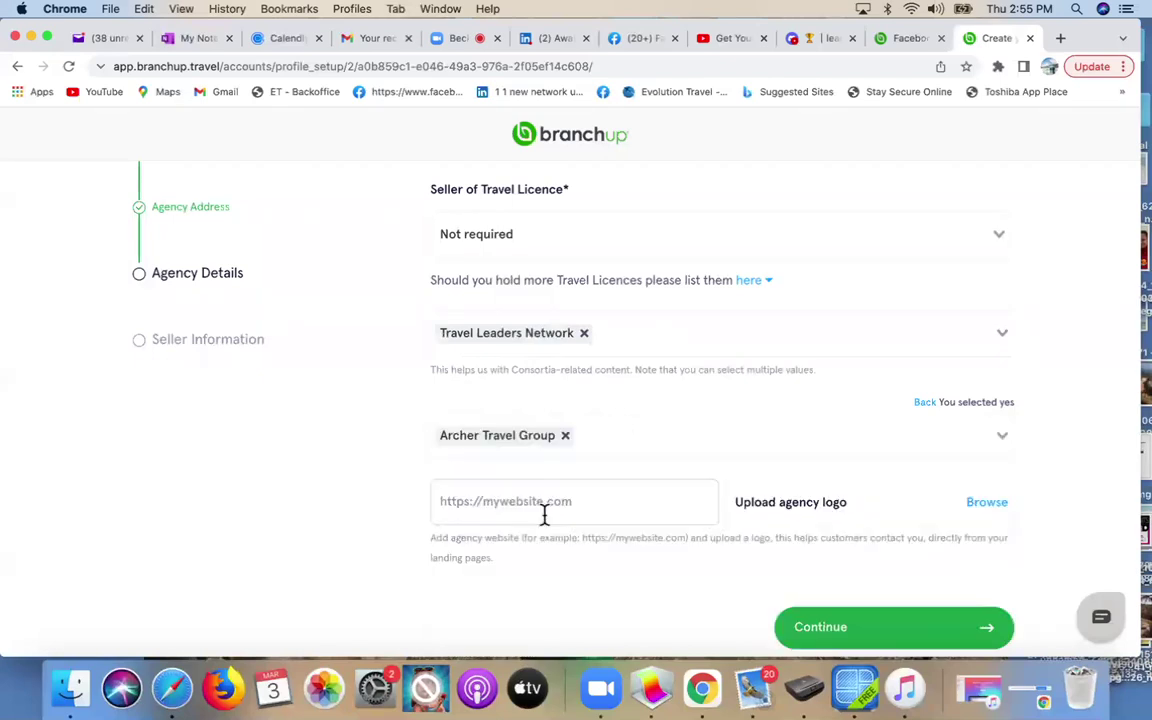
- Fill in awayfromhometravels.com as the website and upload 0001.png as the agency logo
click(582, 499)
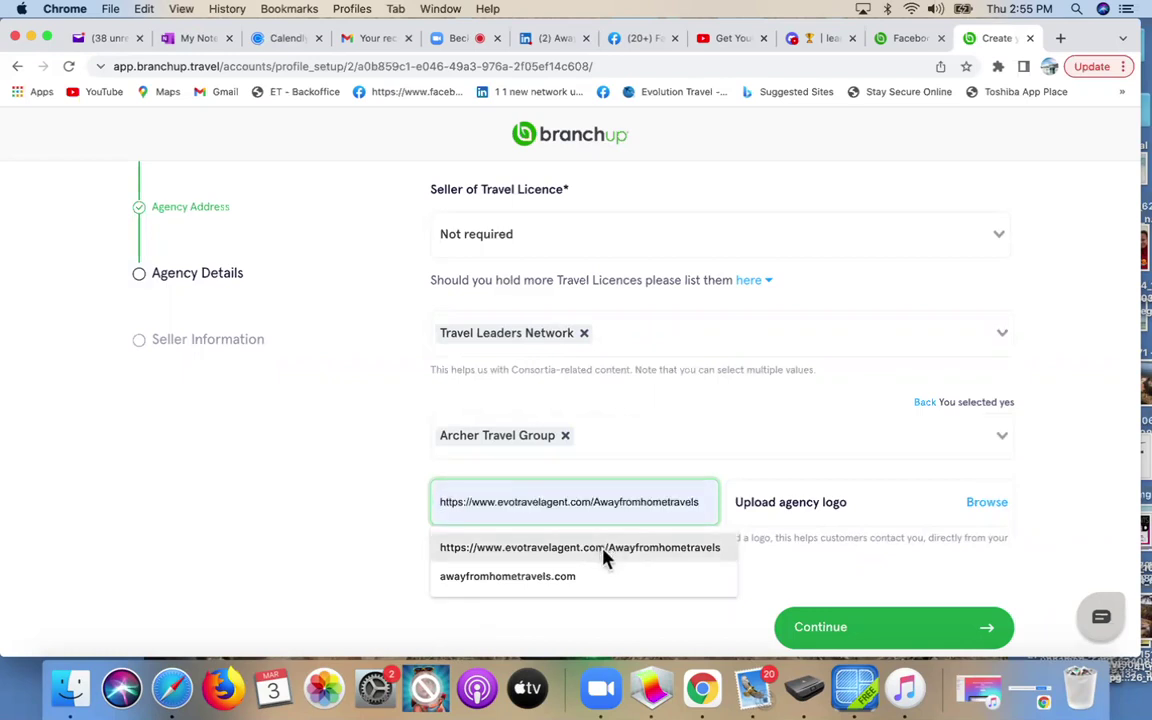
click(570, 588)
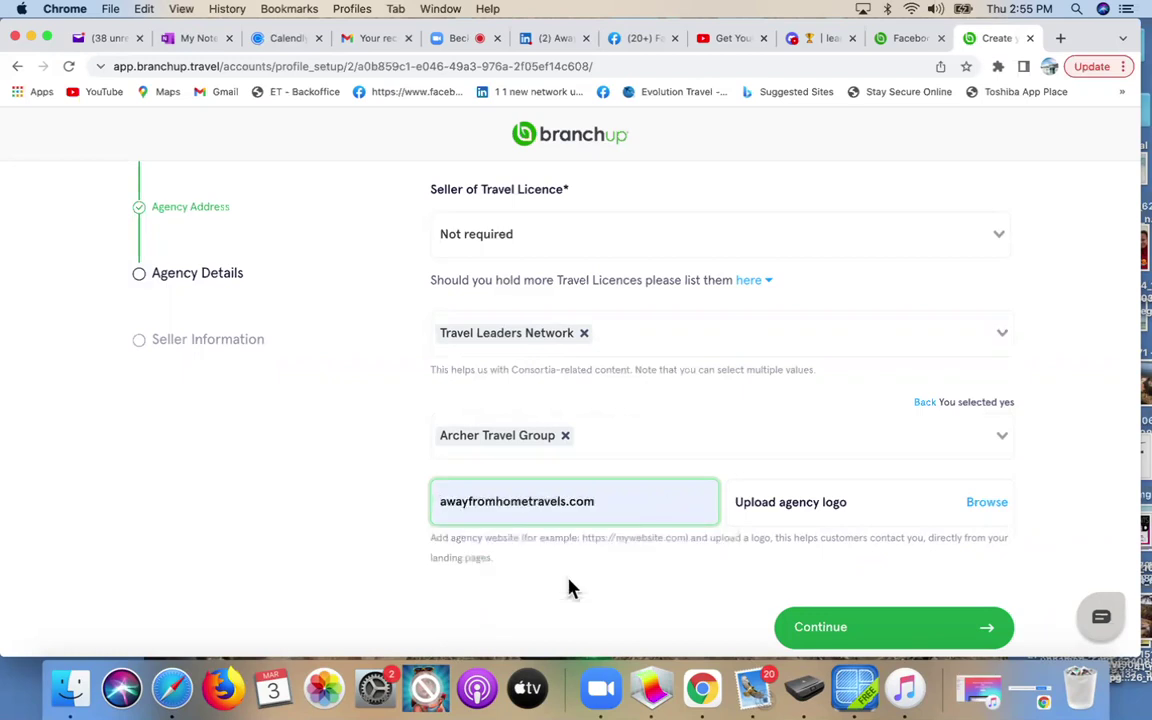
click(991, 510)
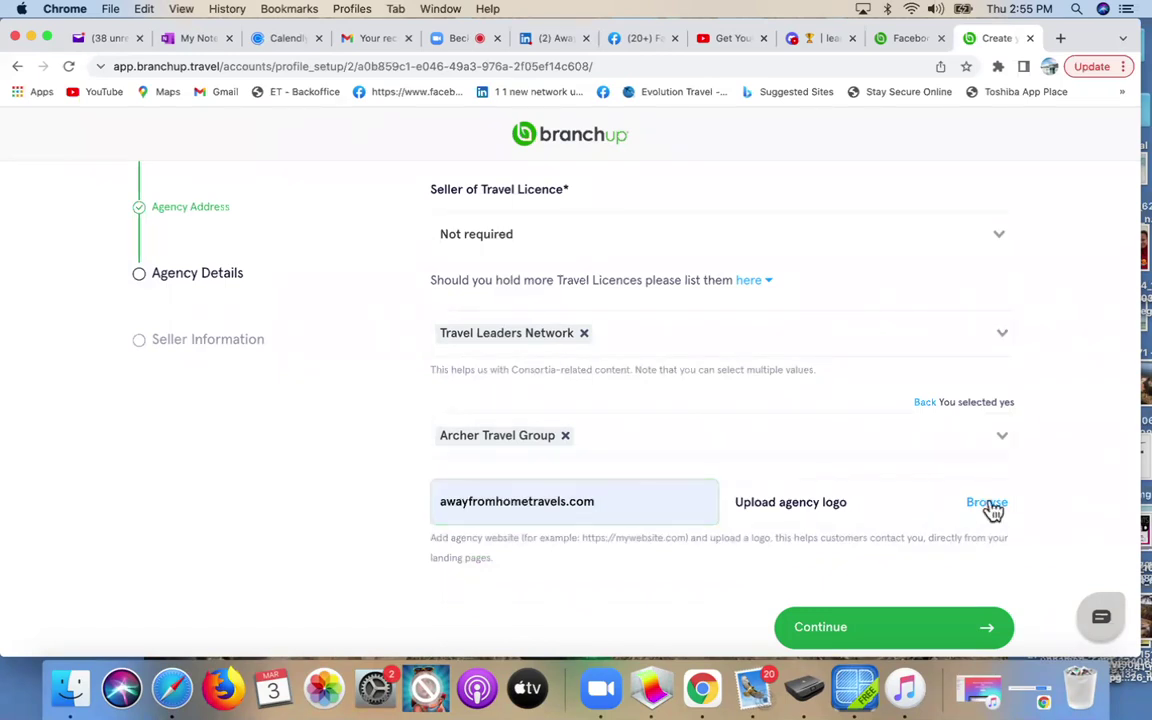
click(423, 120)
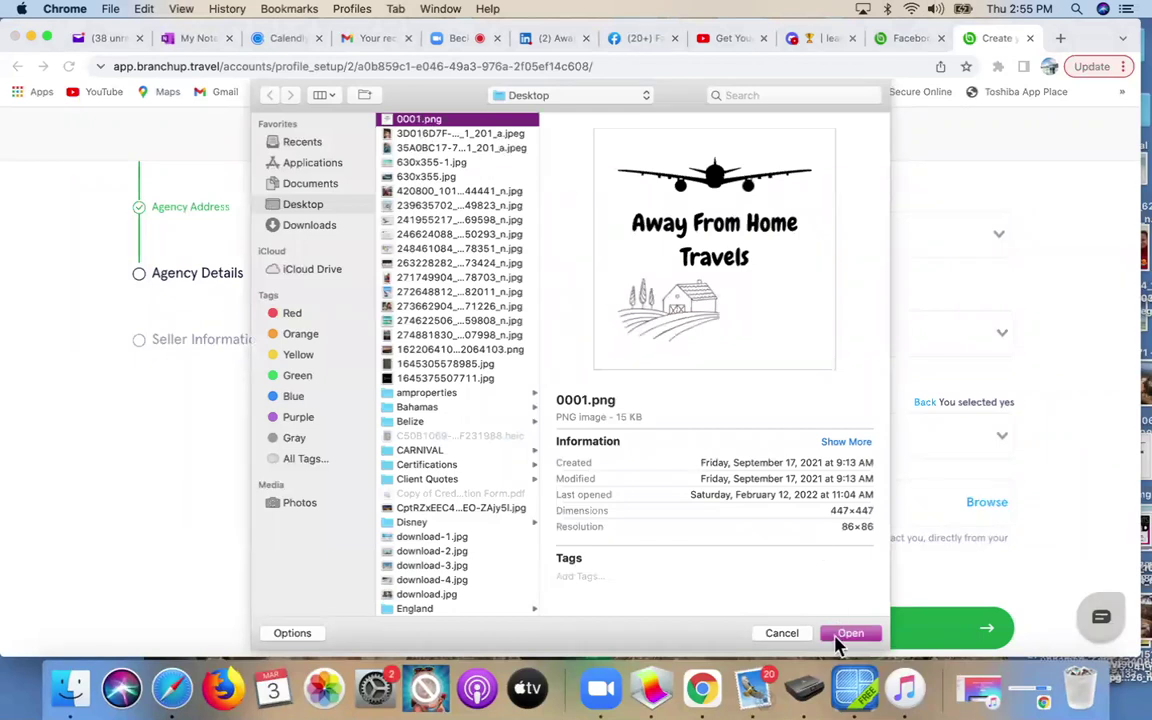
click(841, 635)
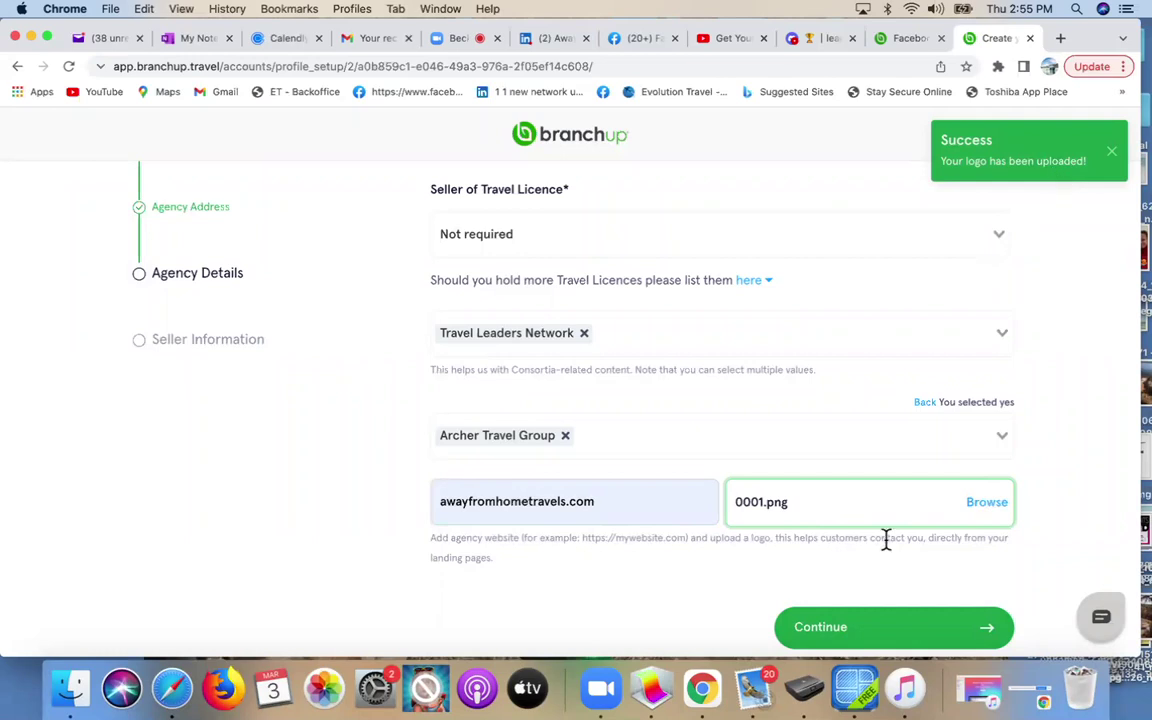
- Submit the agency details, then delete the rejected awayfromhometravels.com from the website field
click(853, 636)
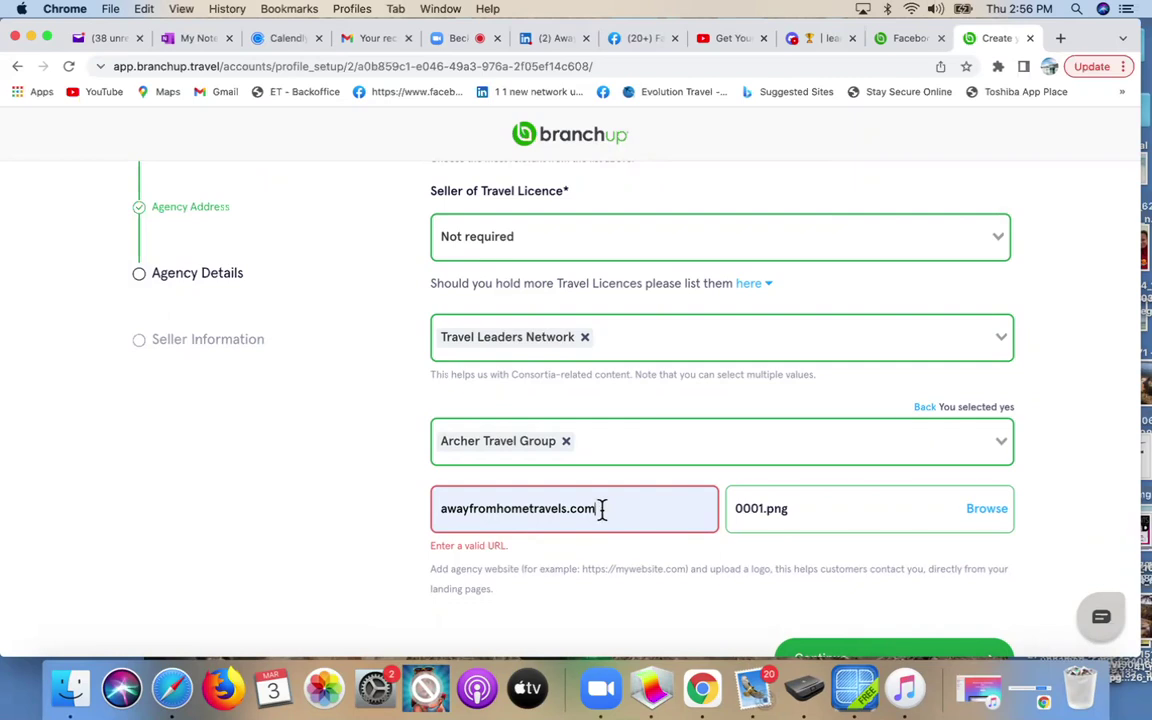
click(613, 508)
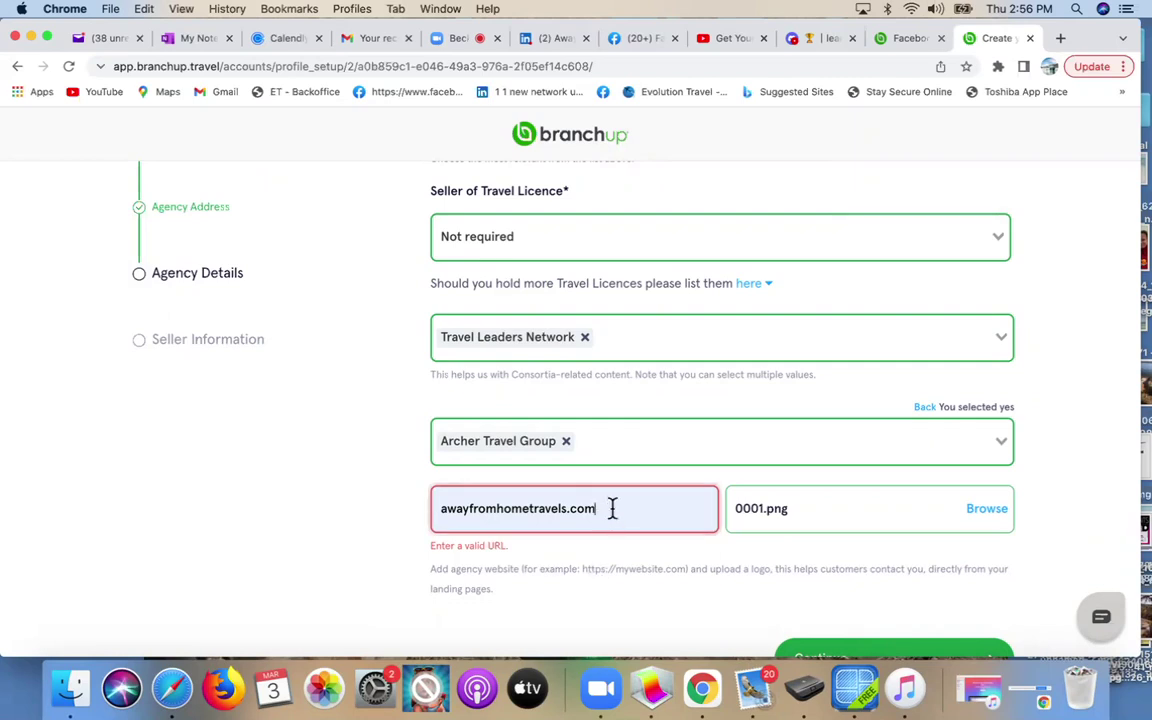
drag(607, 508, 449, 512)
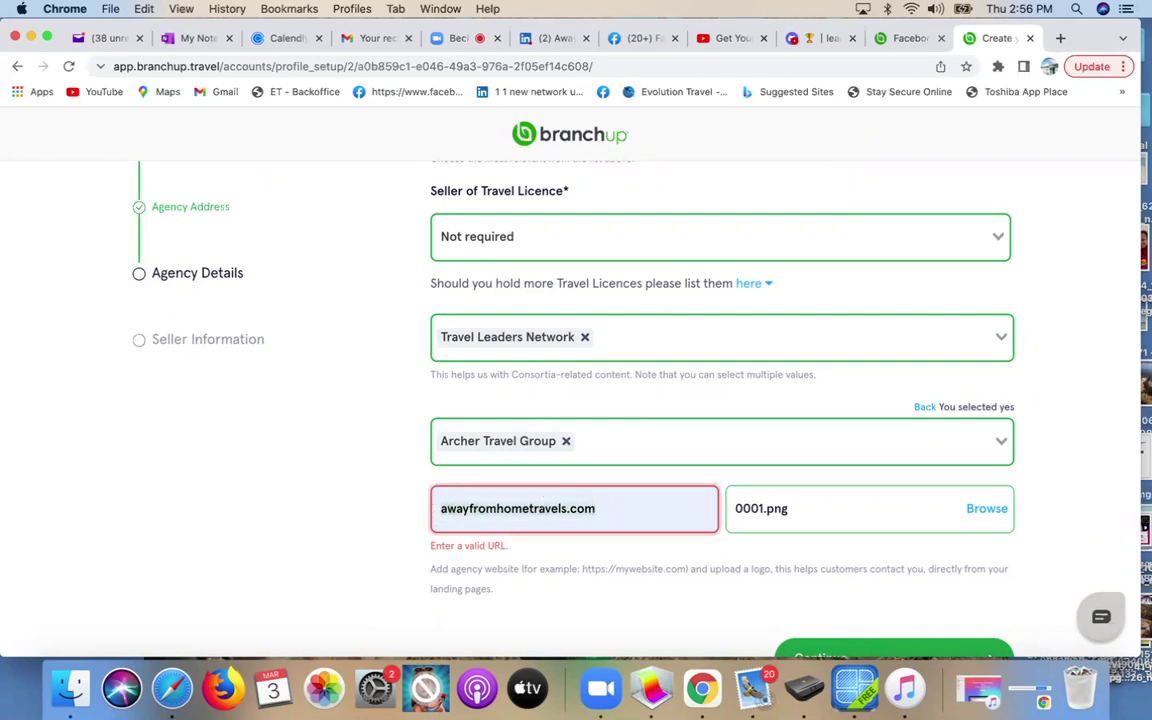
key(BackSpace)
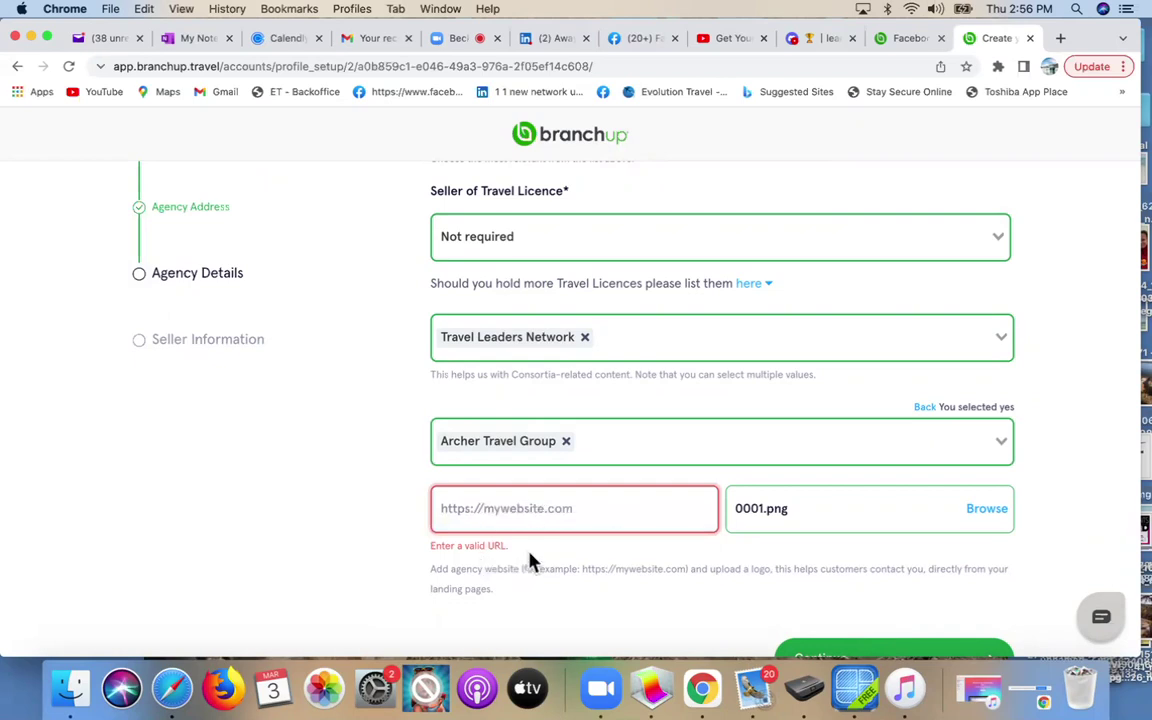
click(627, 546)
scroll(893, 635, down, 2)
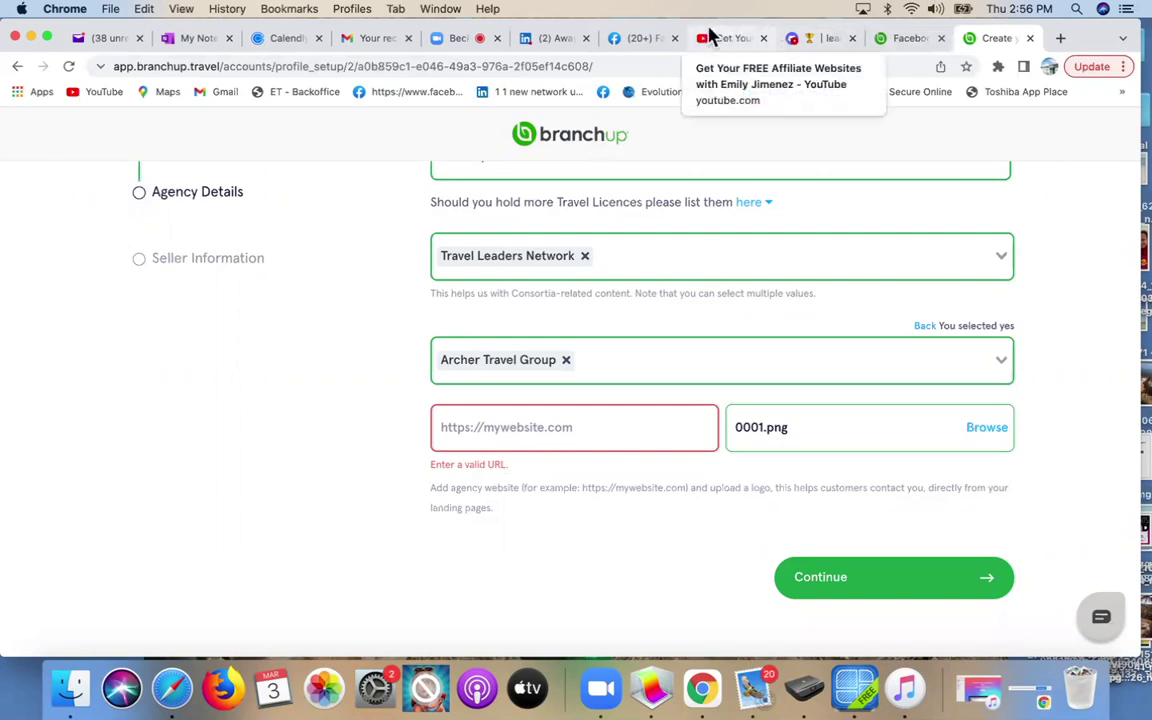
- Load awayfromhometravels.com in a new tab, copy its full URL, and return to BranchUp
click(1060, 39)
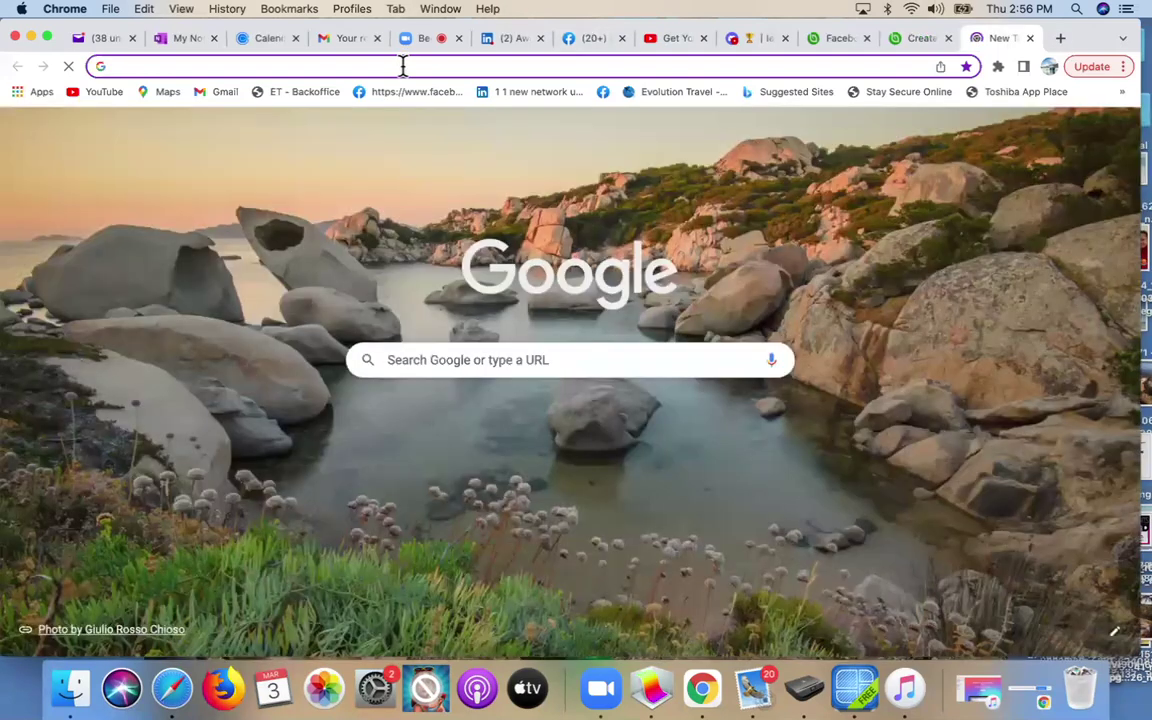
click(400, 67)
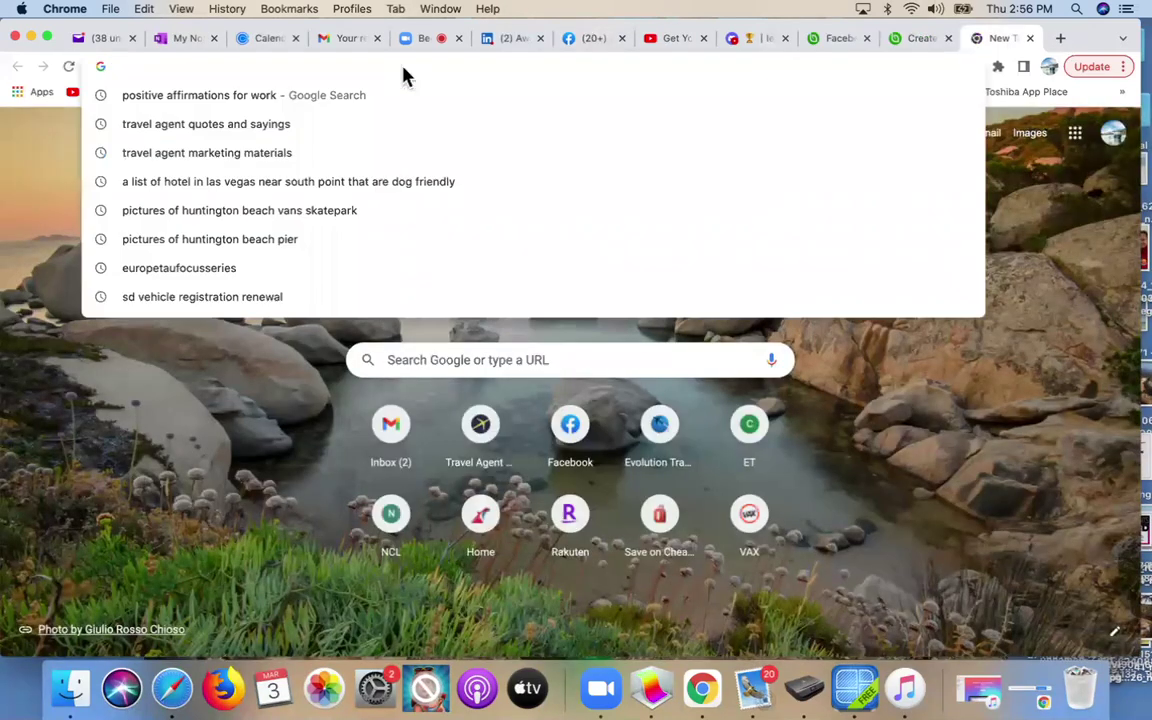
text(awa)
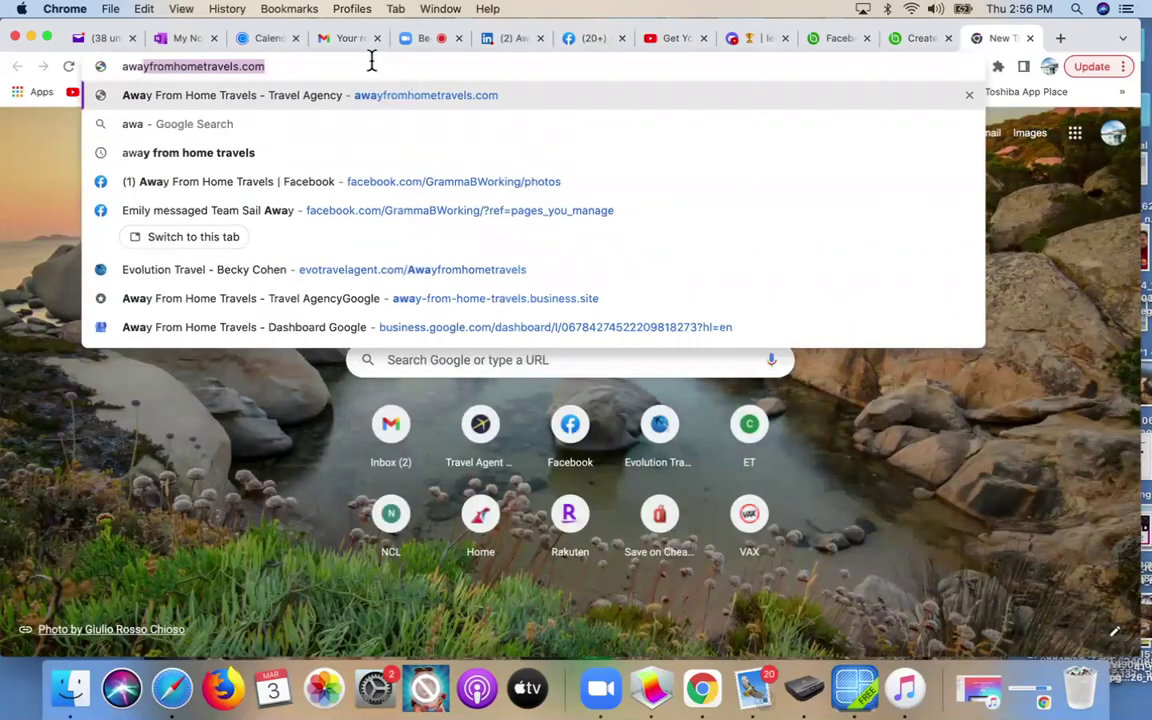
click(375, 100)
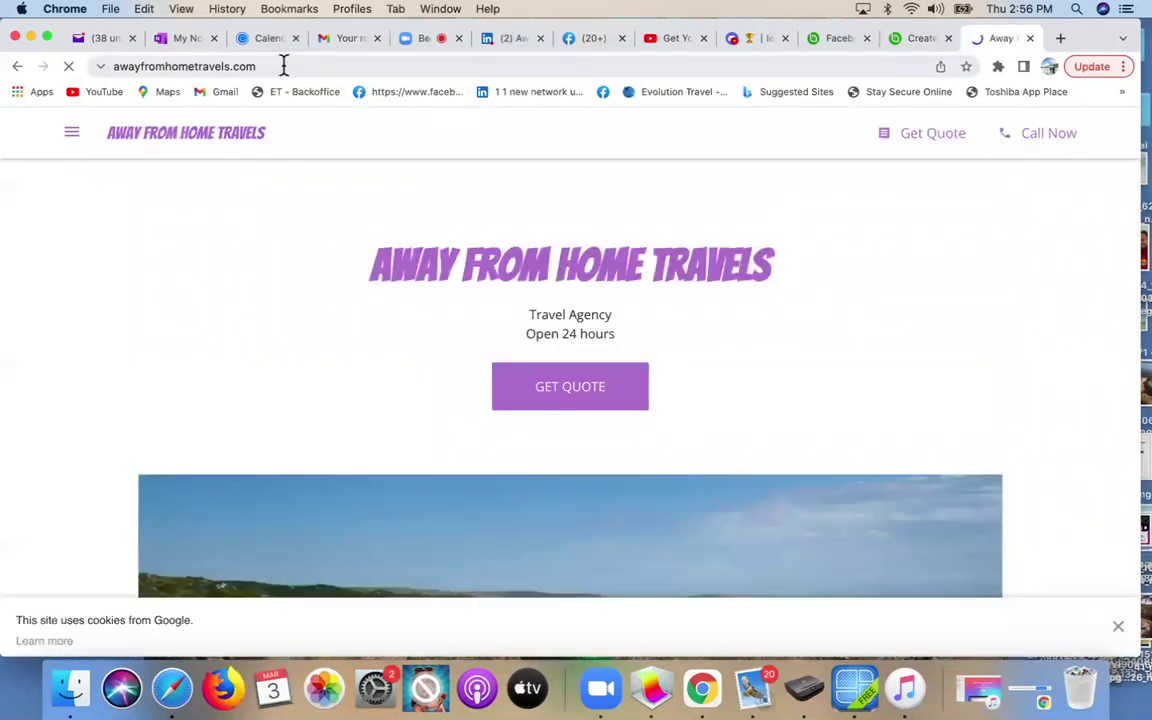
click(284, 65)
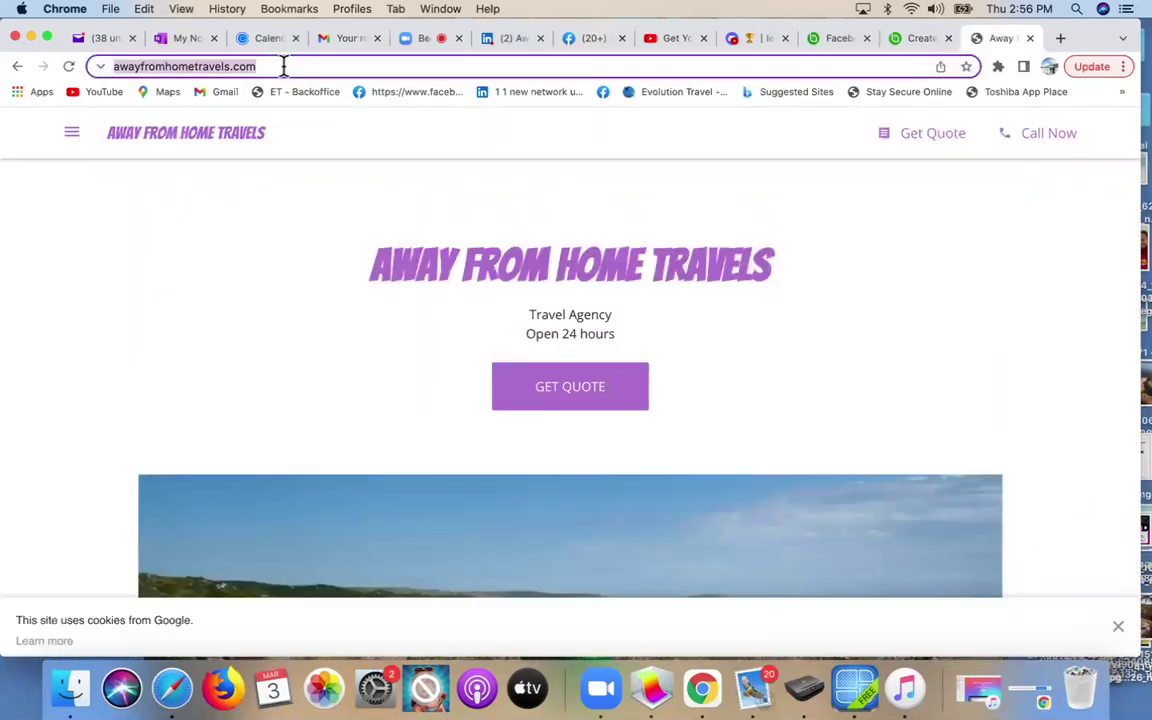
click(100, 210)
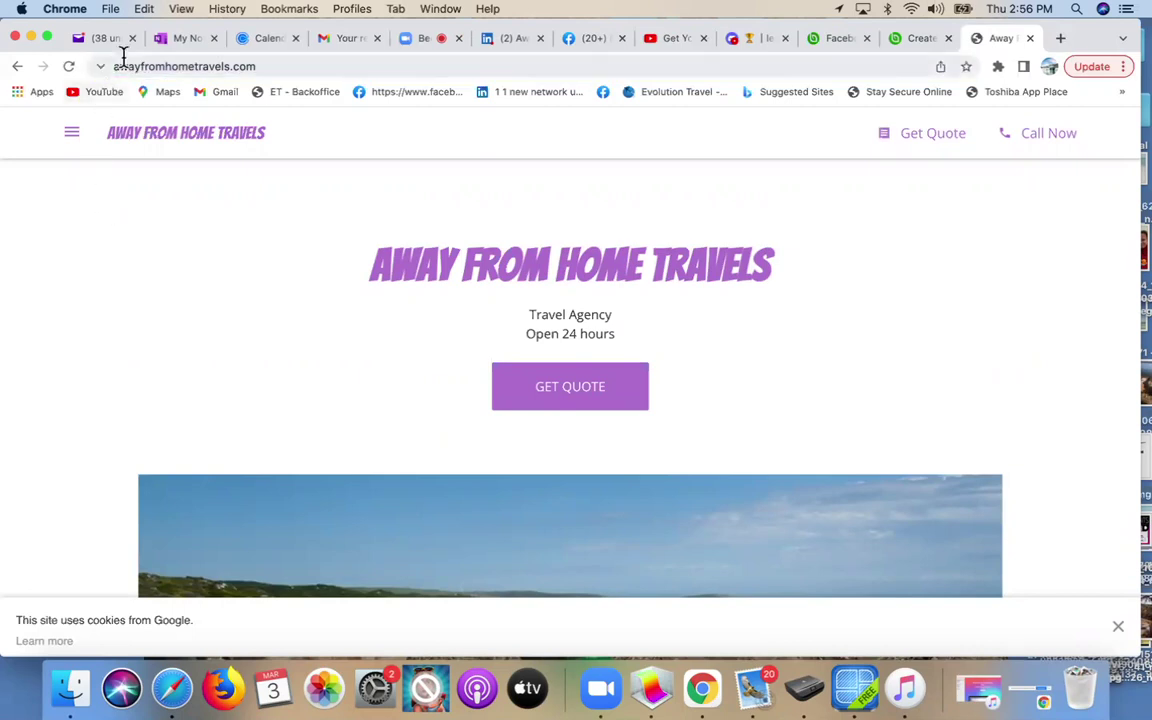
click(255, 66)
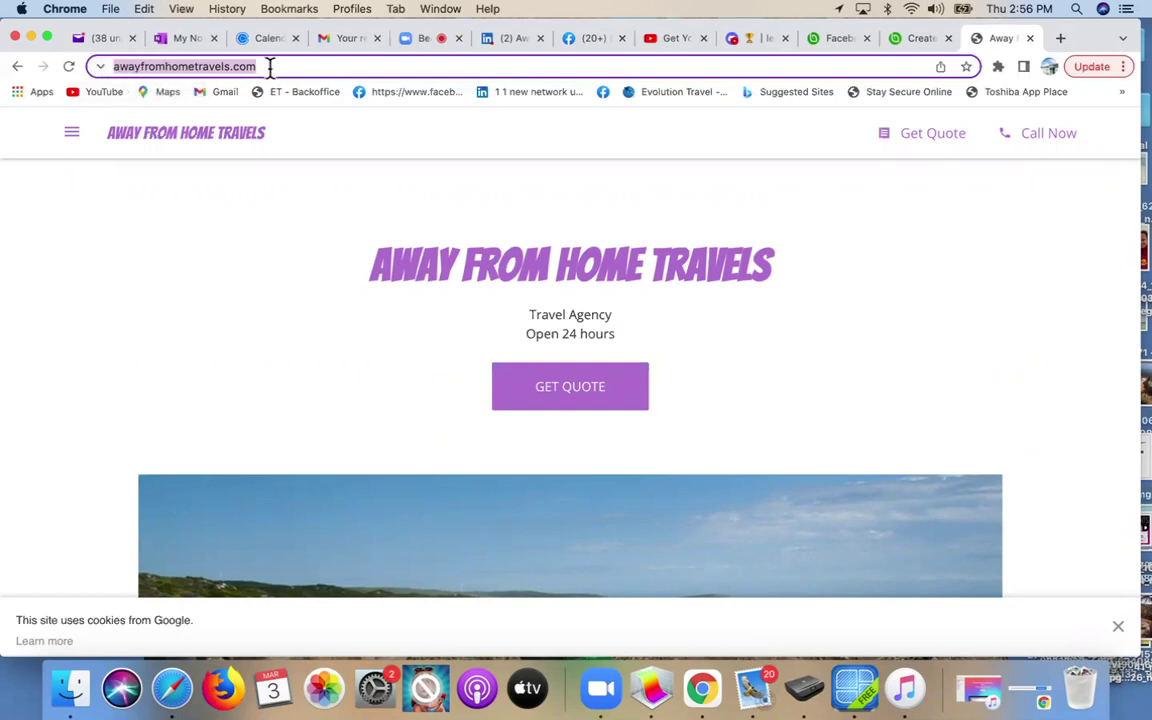
click(146, 10)
click(146, 10)
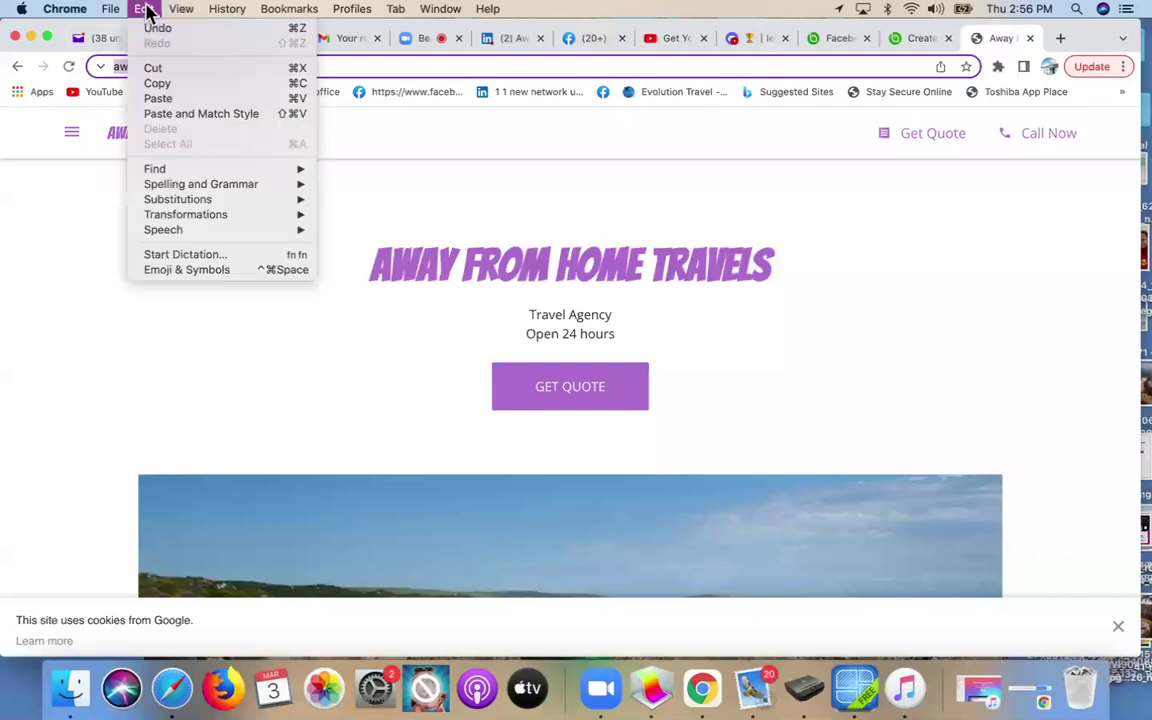
click(162, 87)
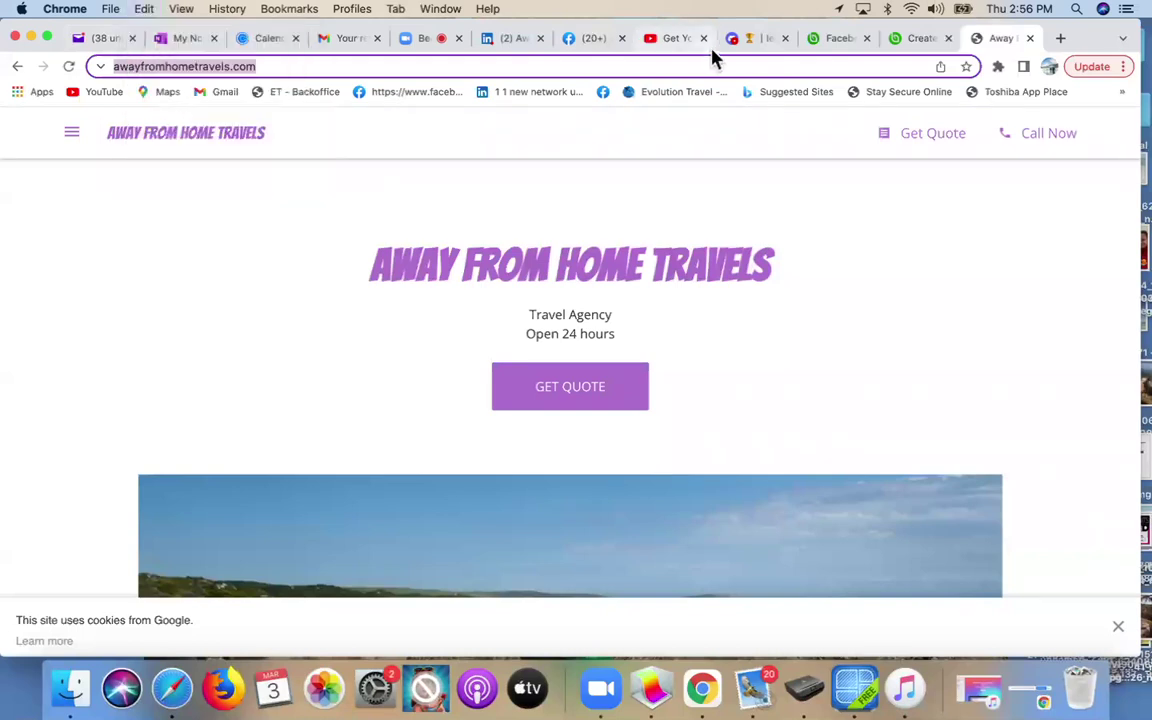
click(900, 38)
- Paste the copied site address into the website field and submit the agency details
click(513, 427)
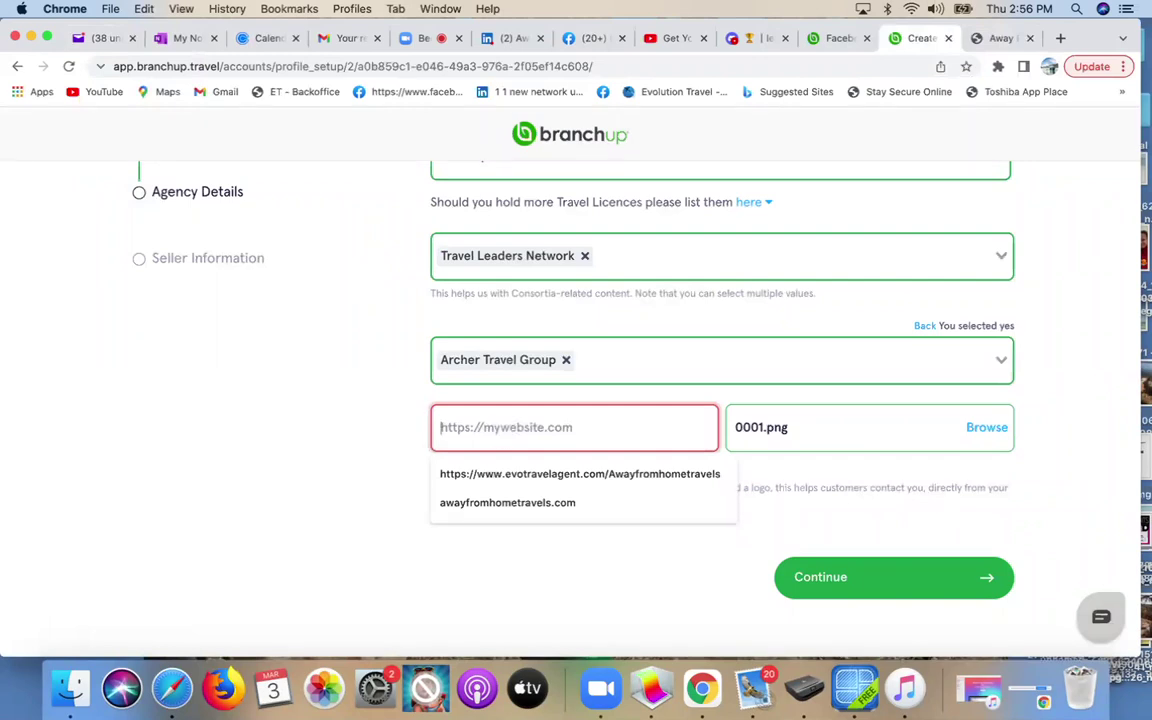
text(https://www)
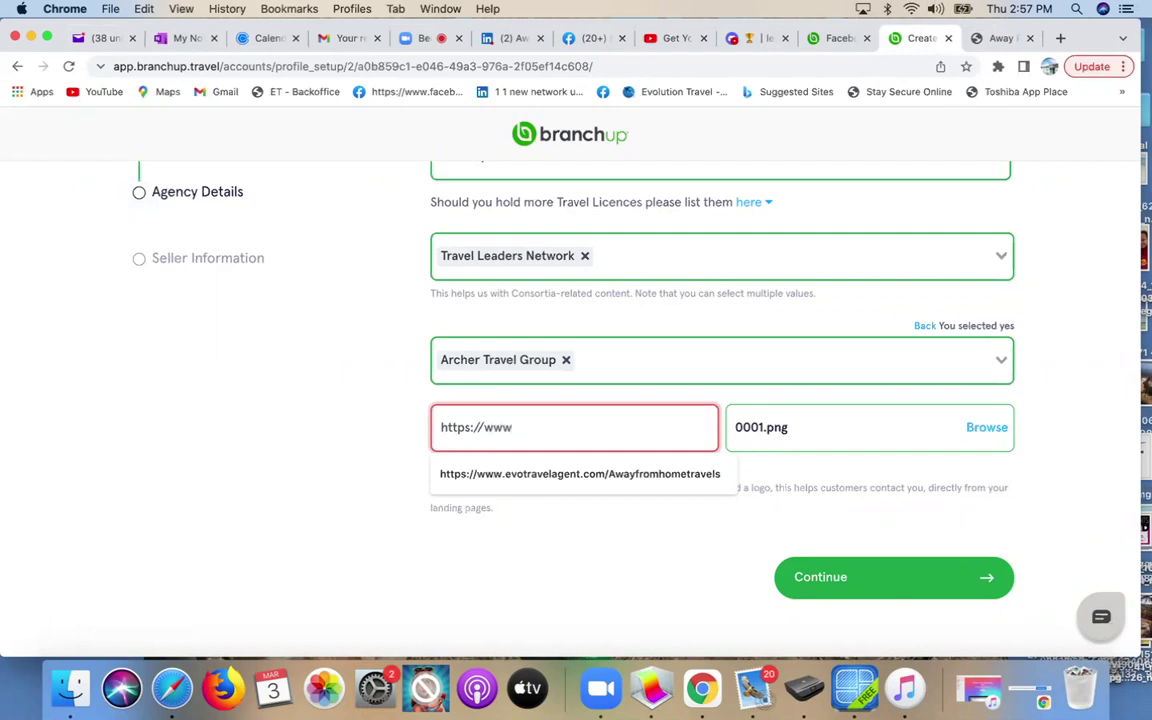
text(.)
click(144, 14)
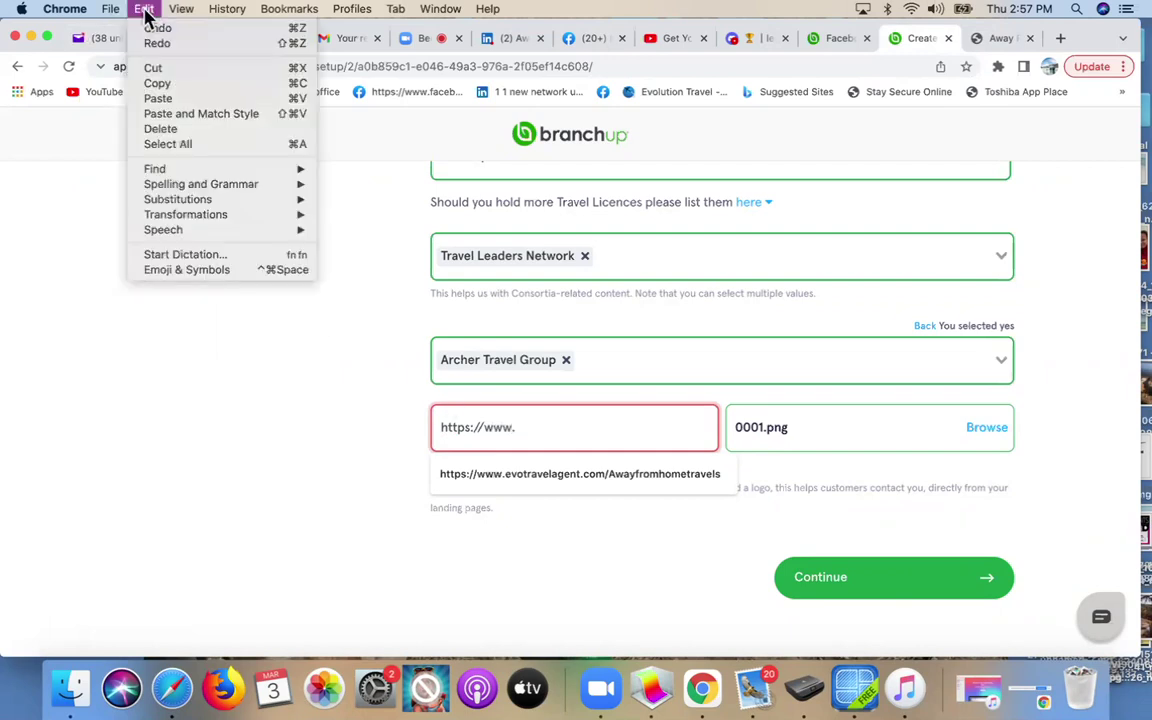
click(160, 100)
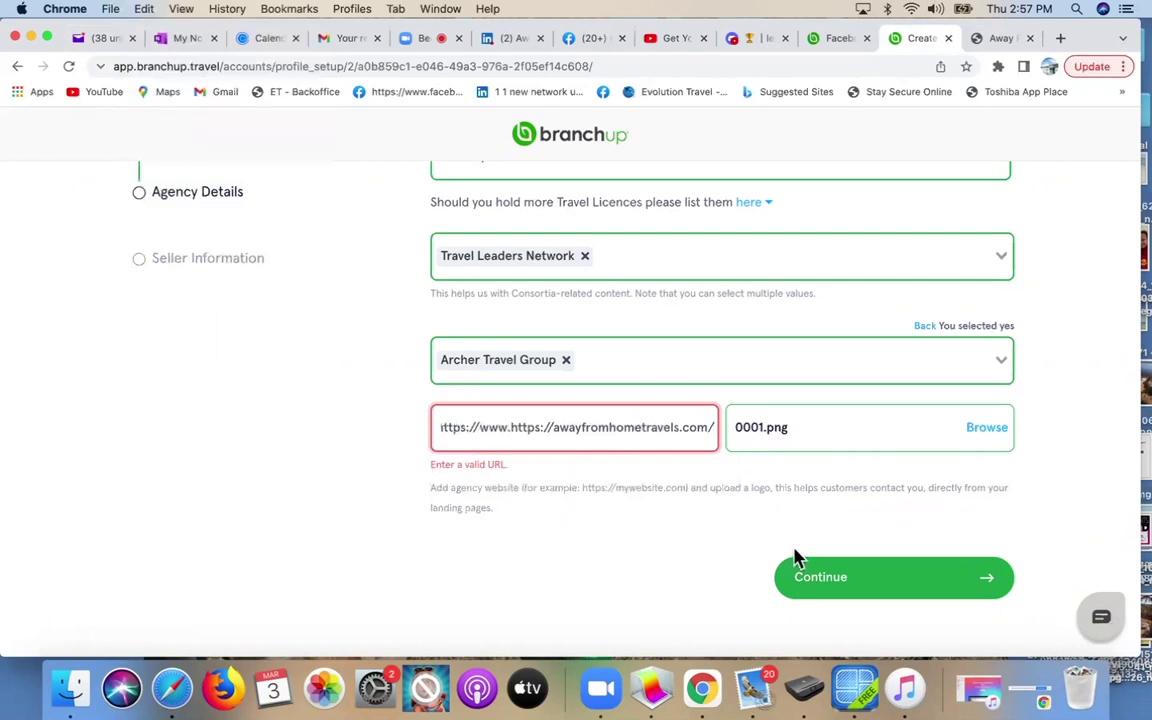
click(842, 580)
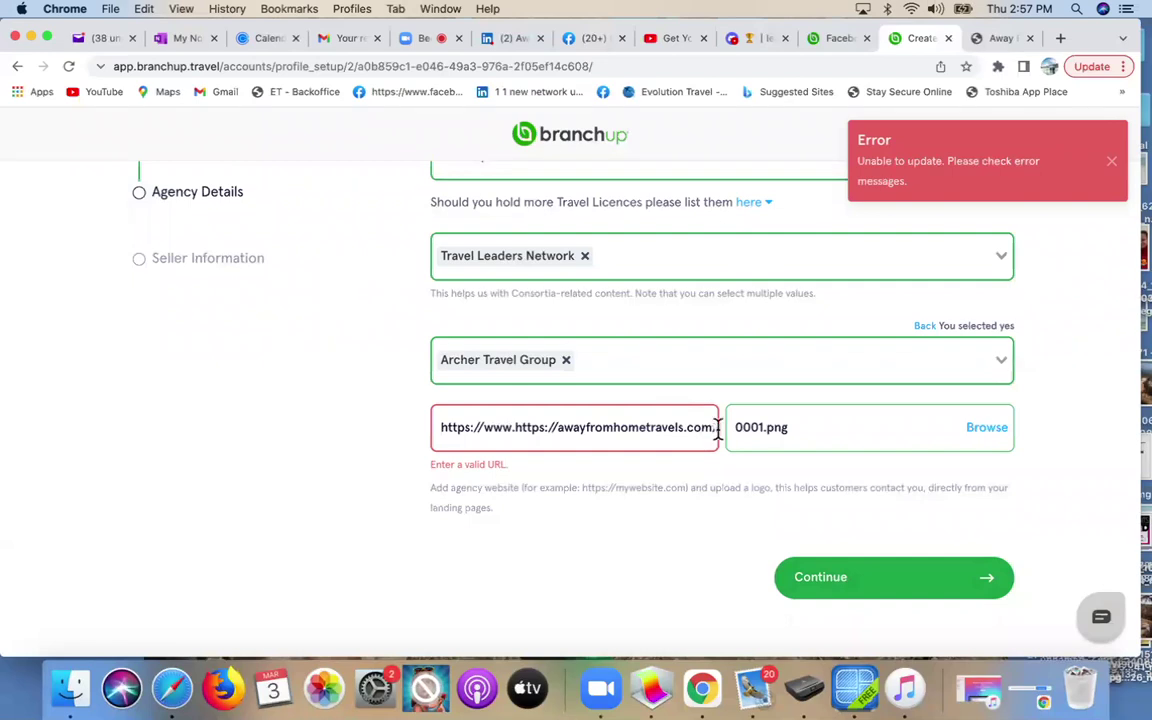
- Clear the malformed website address and submit the agency details without a website
click(715, 430)
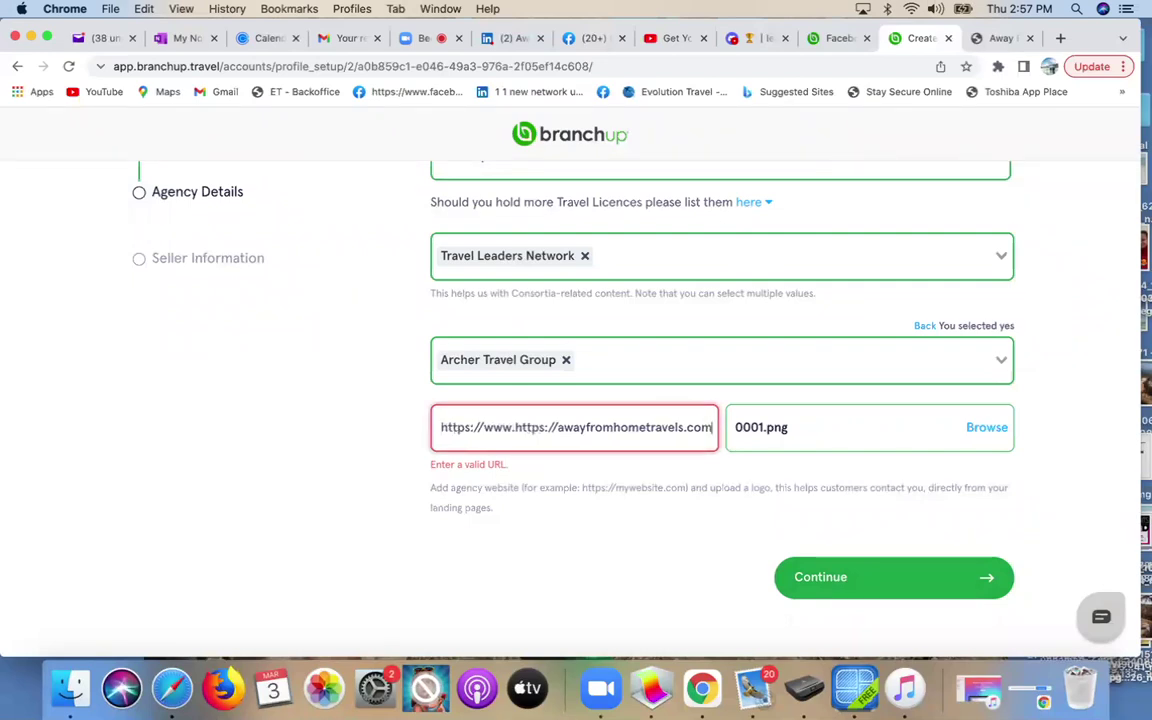
click(818, 581)
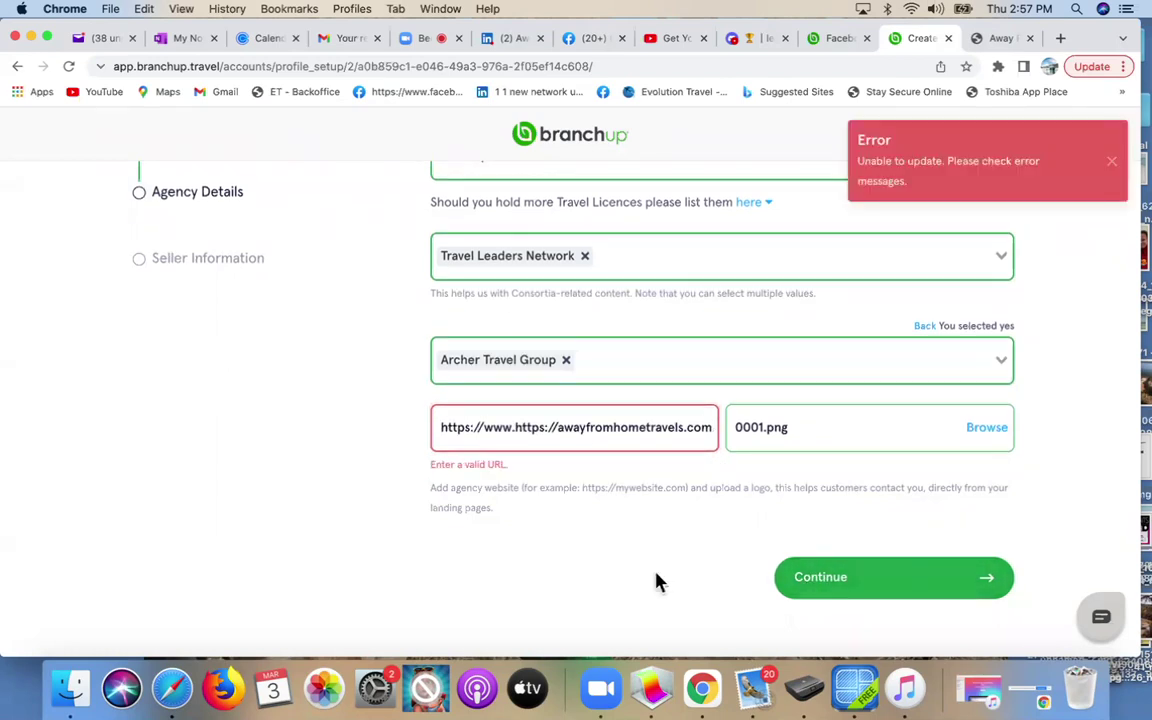
drag(712, 427, 424, 432)
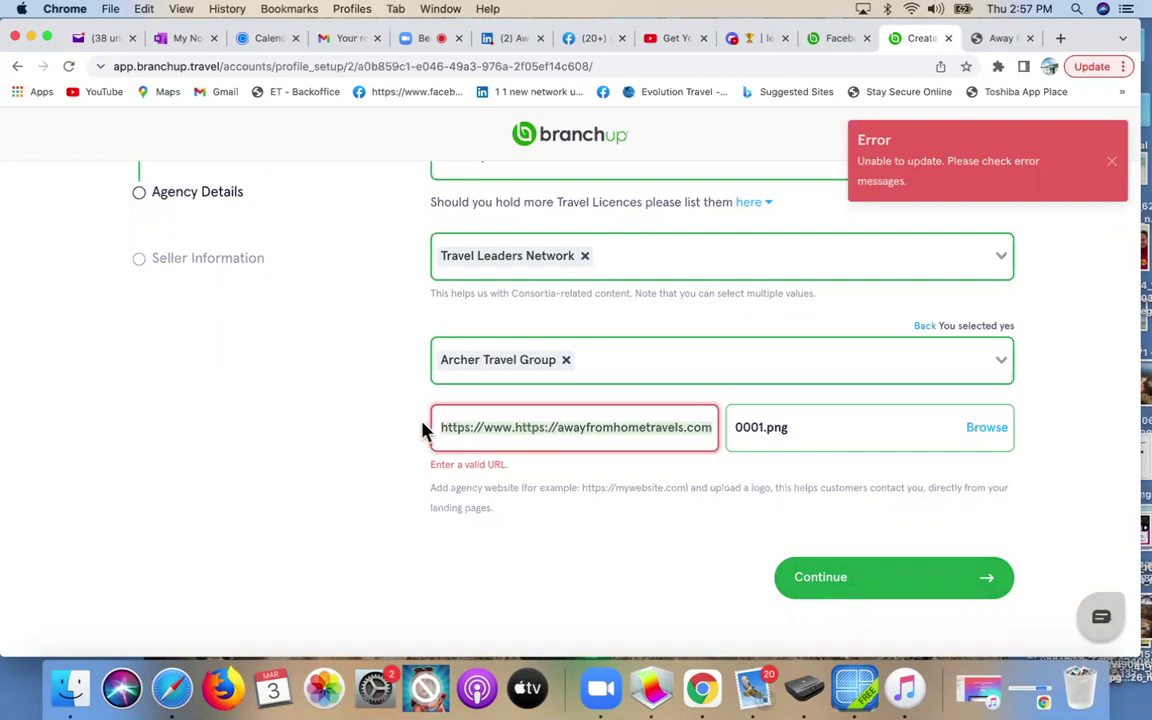
key(BackSpace)
click(806, 589)
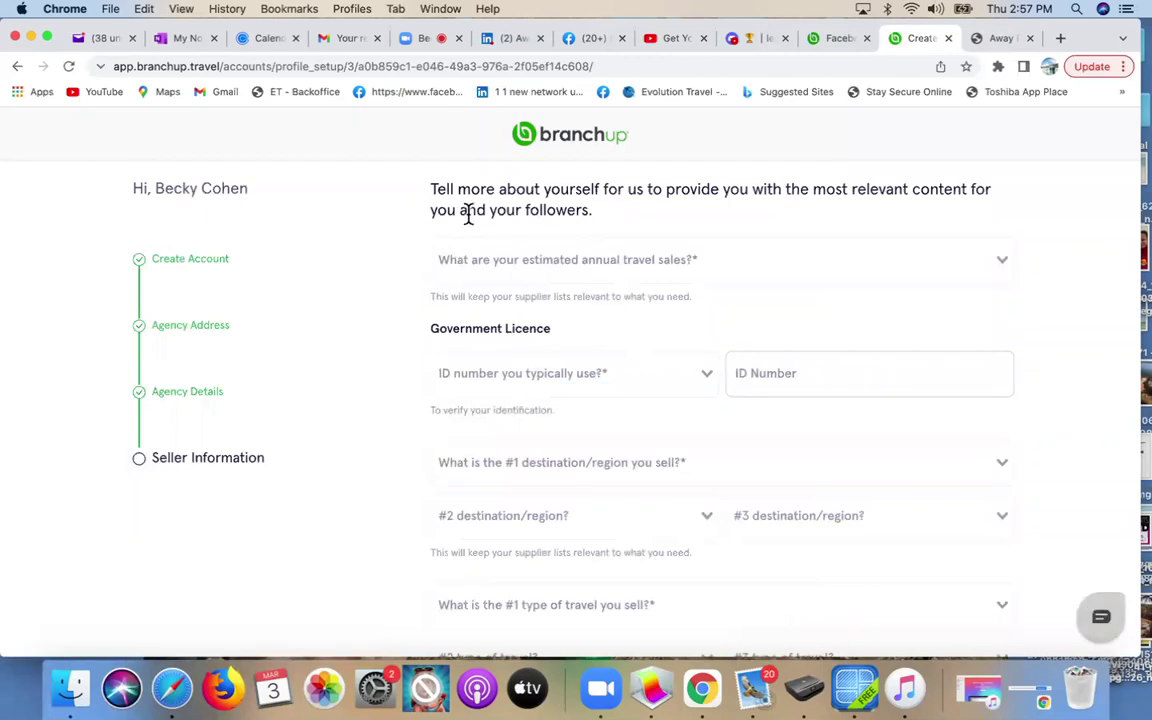
- Set annual travel sales to $50k - $100k, choose ARC/IATA as licence type, and enter the licence number
click(1003, 257)
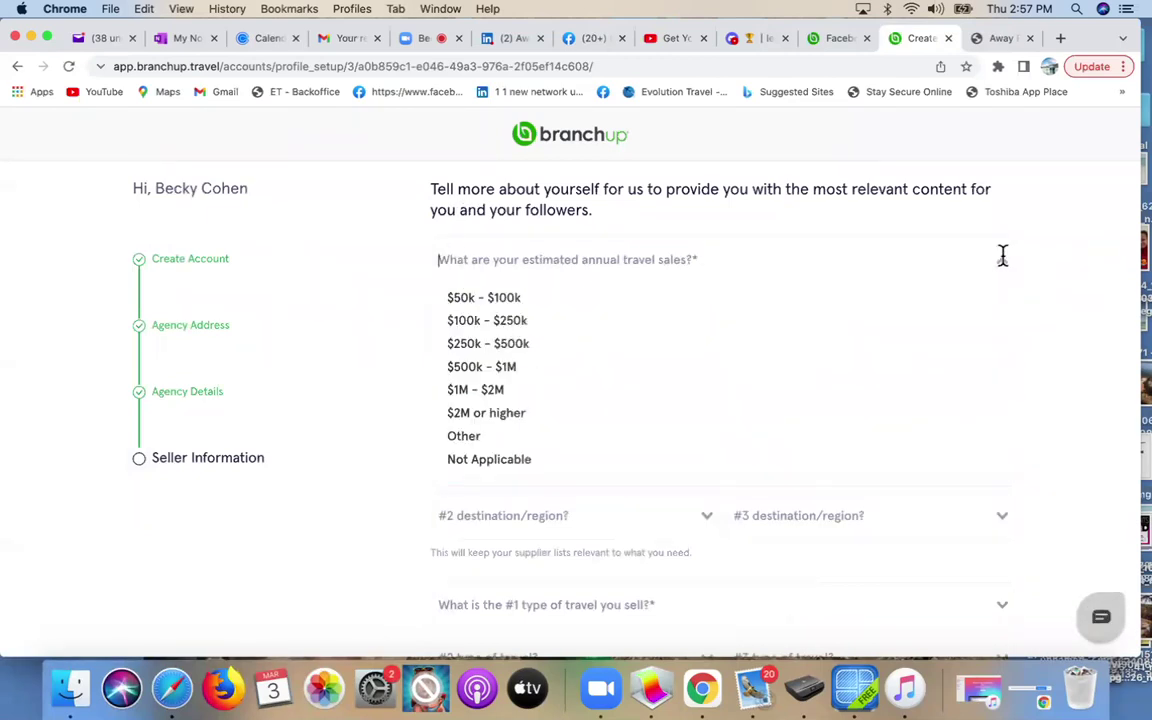
click(510, 298)
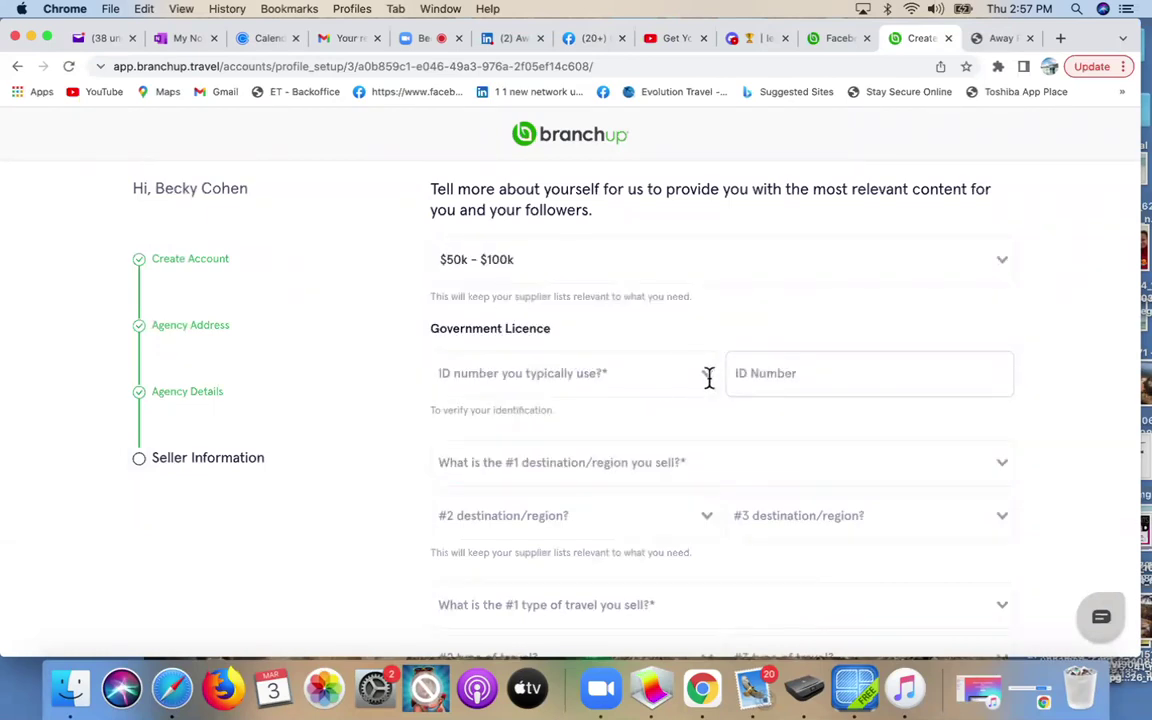
click(708, 377)
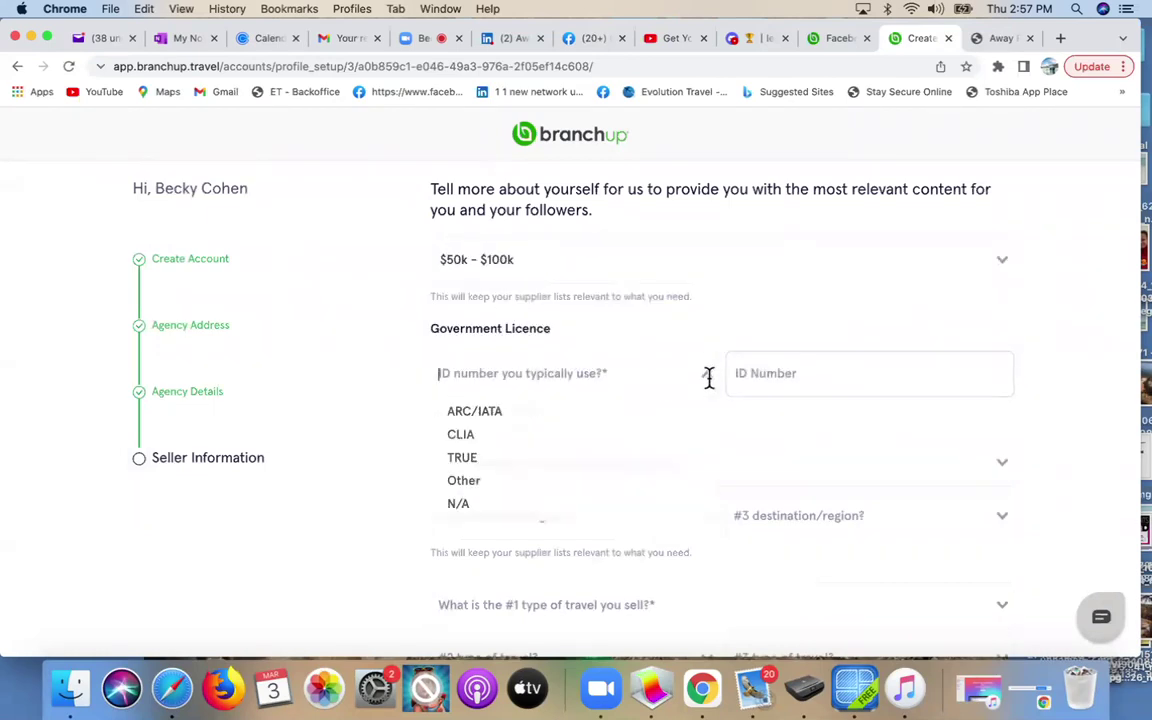
click(516, 411)
click(791, 370)
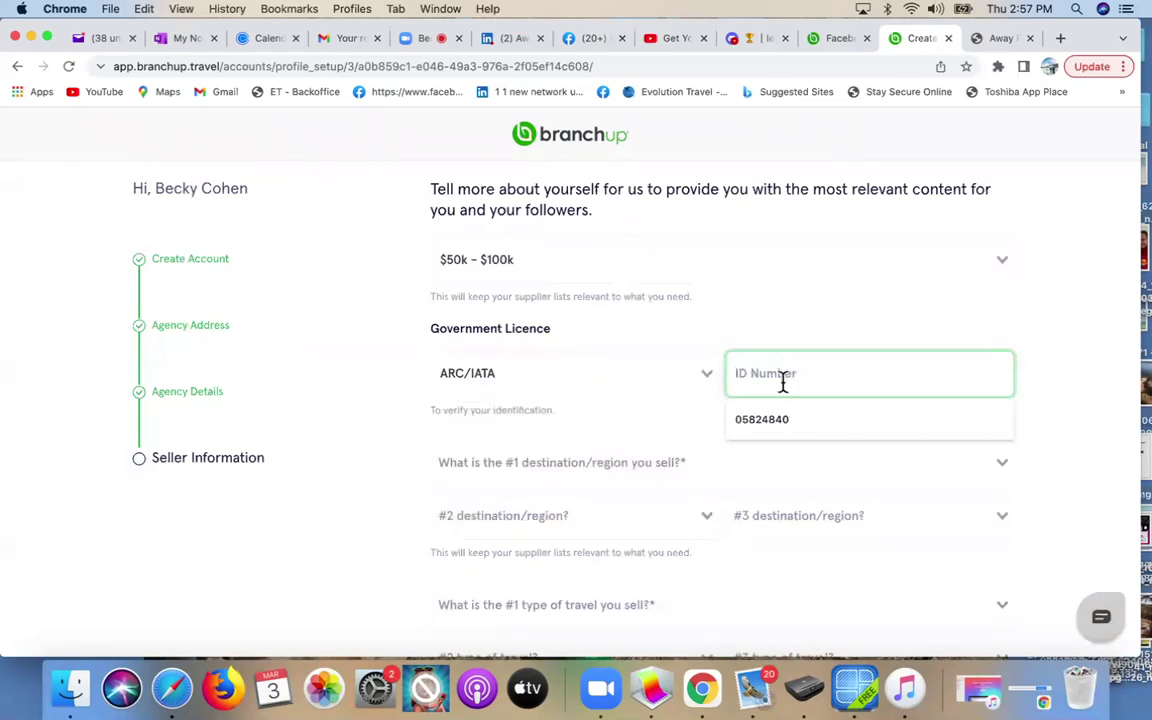
click(774, 423)
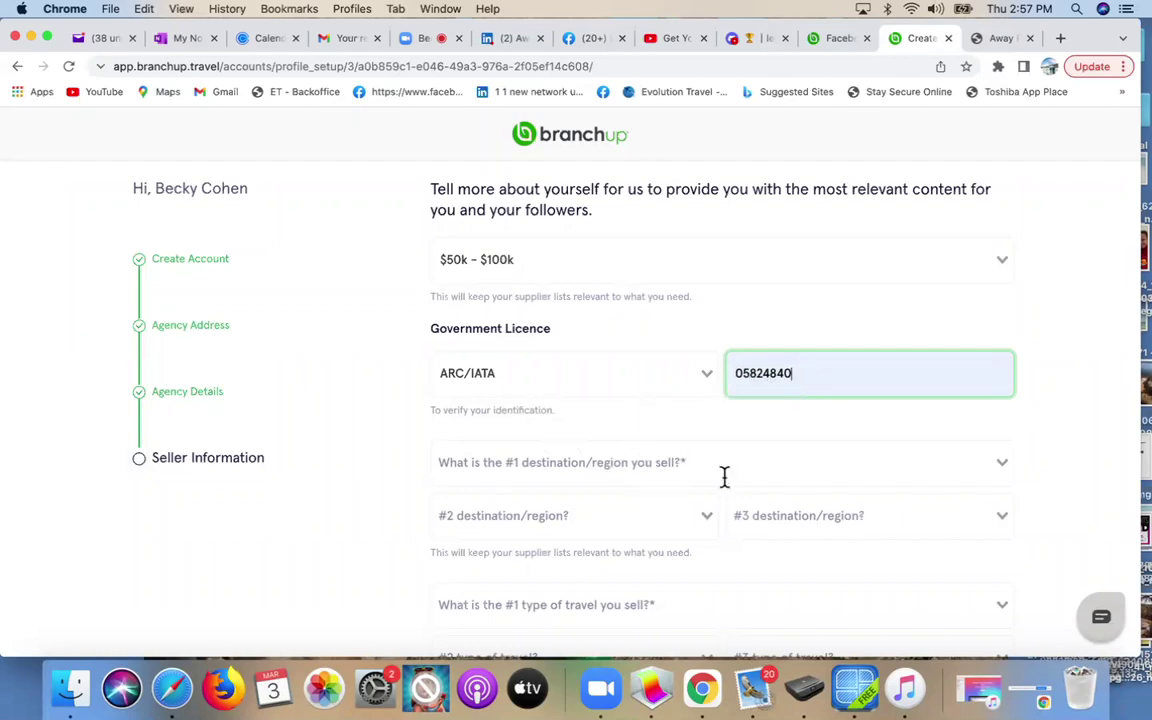
- Choose destination regions: #1 Caribbean, #2 Mexico, #3 Australia/New Zealand/South Pacific
click(1005, 465)
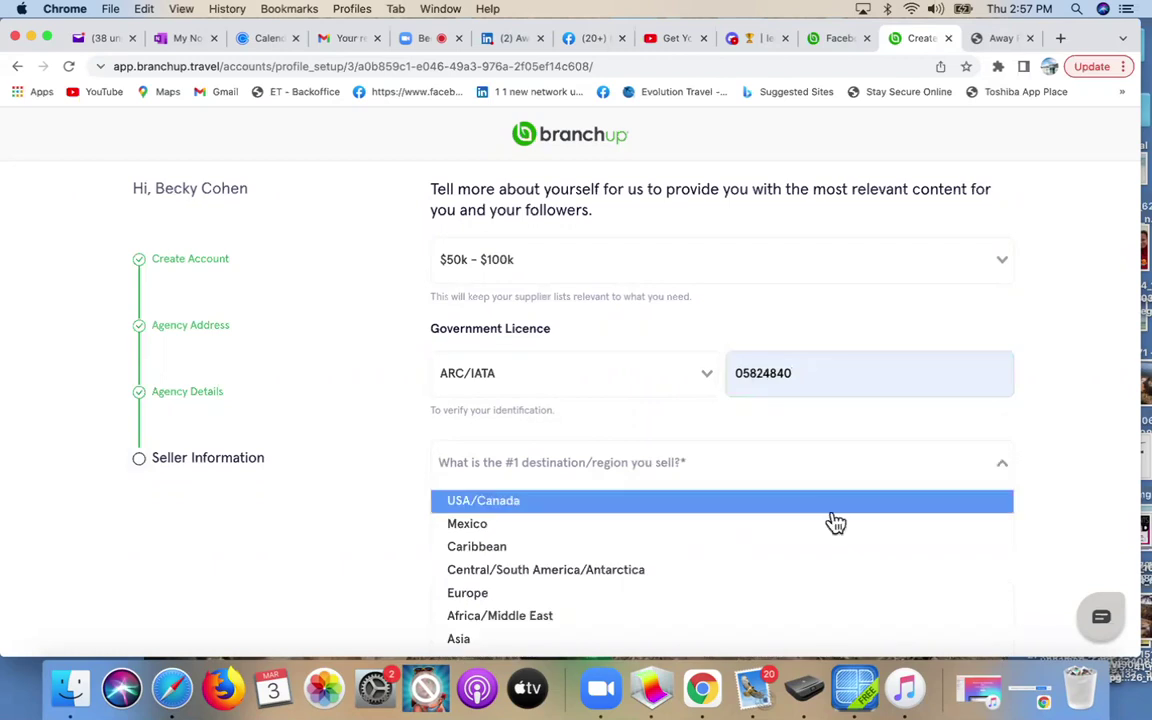
key(Down)
key(Down)
key(Down)
key(Down)
key(Down)
key(Down)
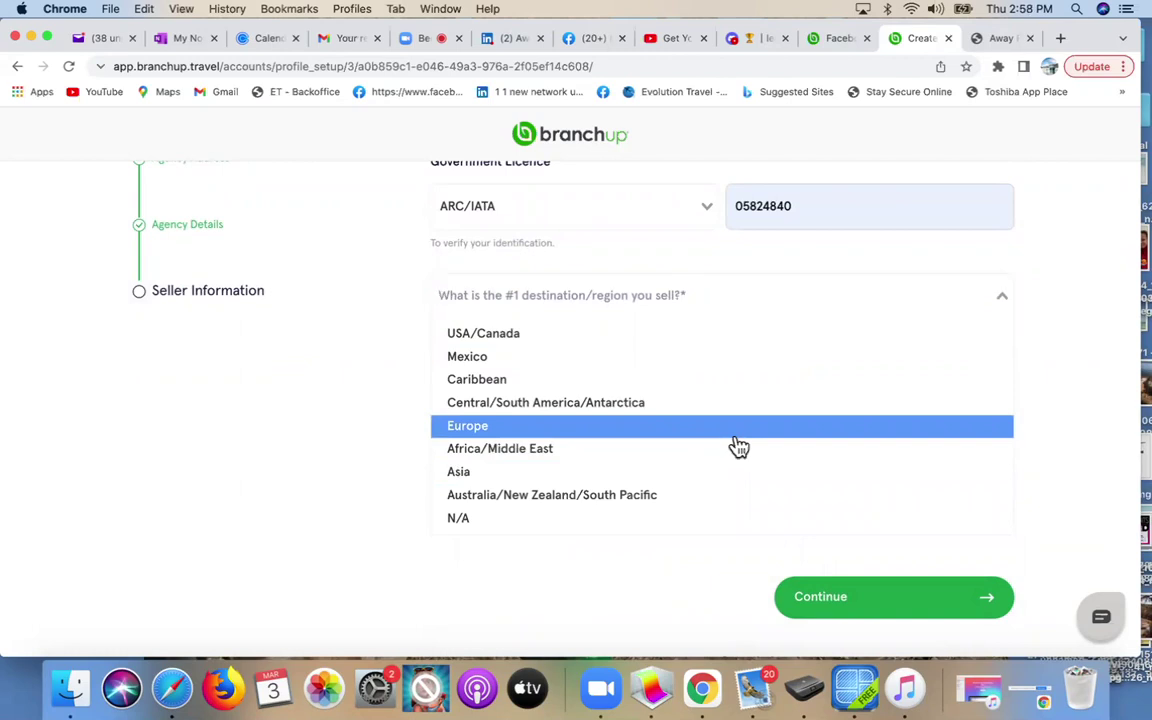
click(553, 336)
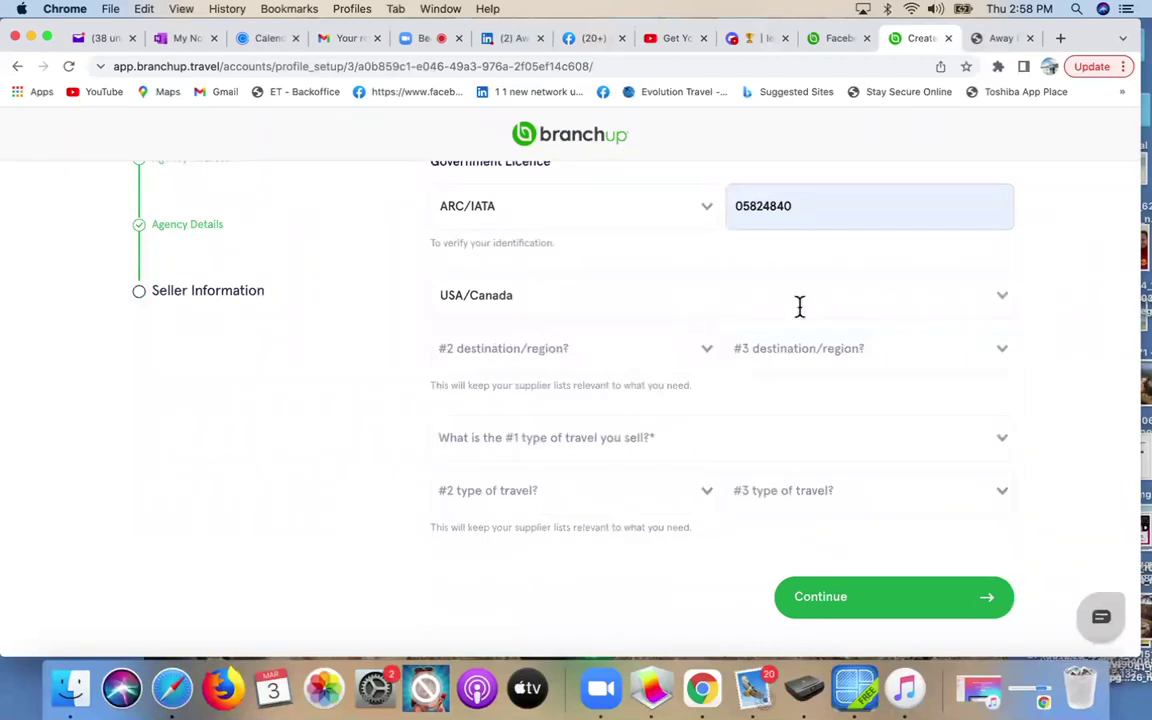
click(1003, 297)
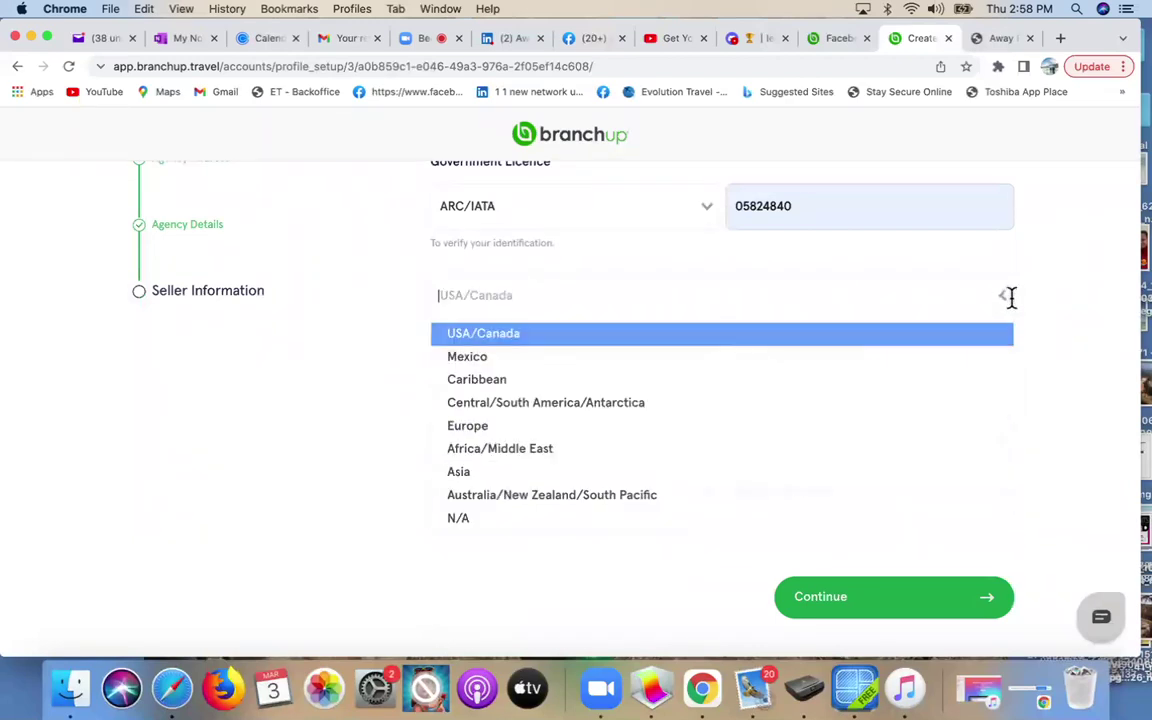
click(584, 380)
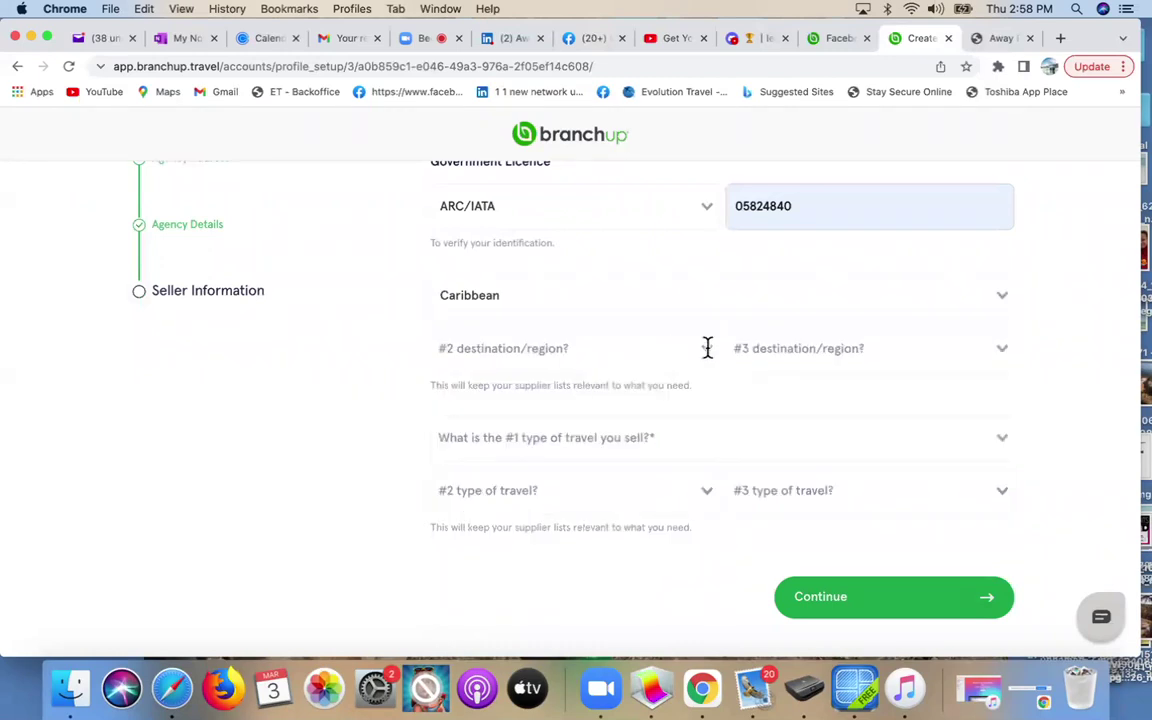
click(707, 347)
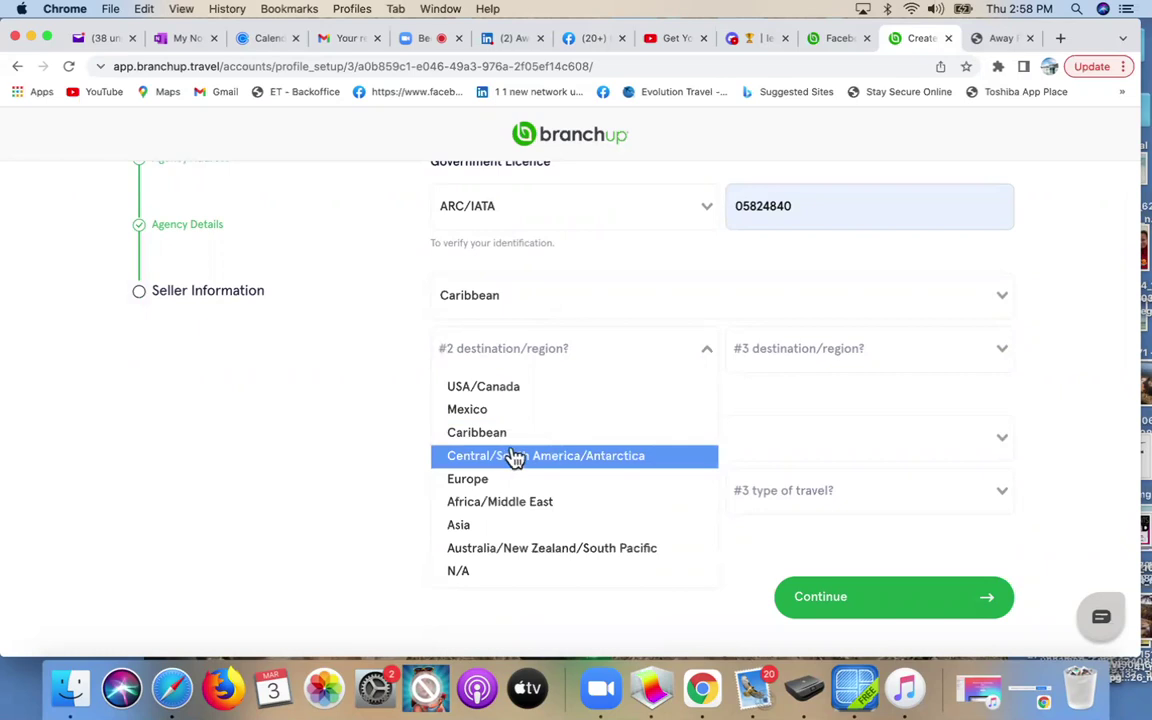
click(480, 411)
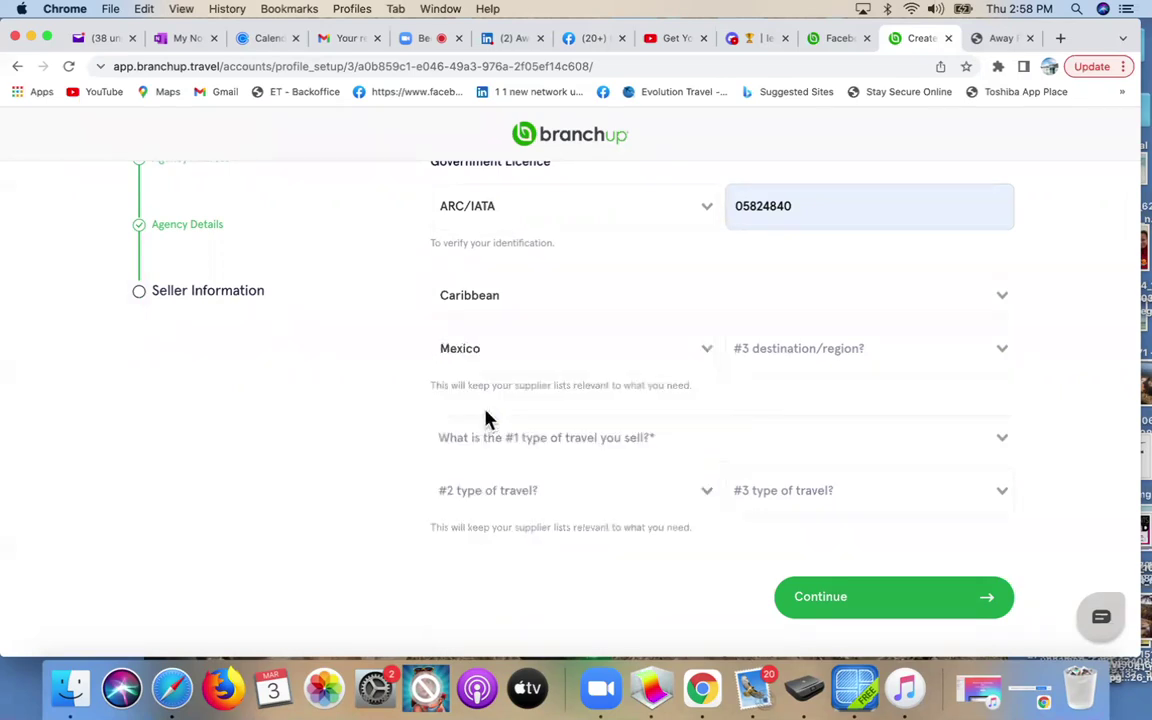
click(1005, 347)
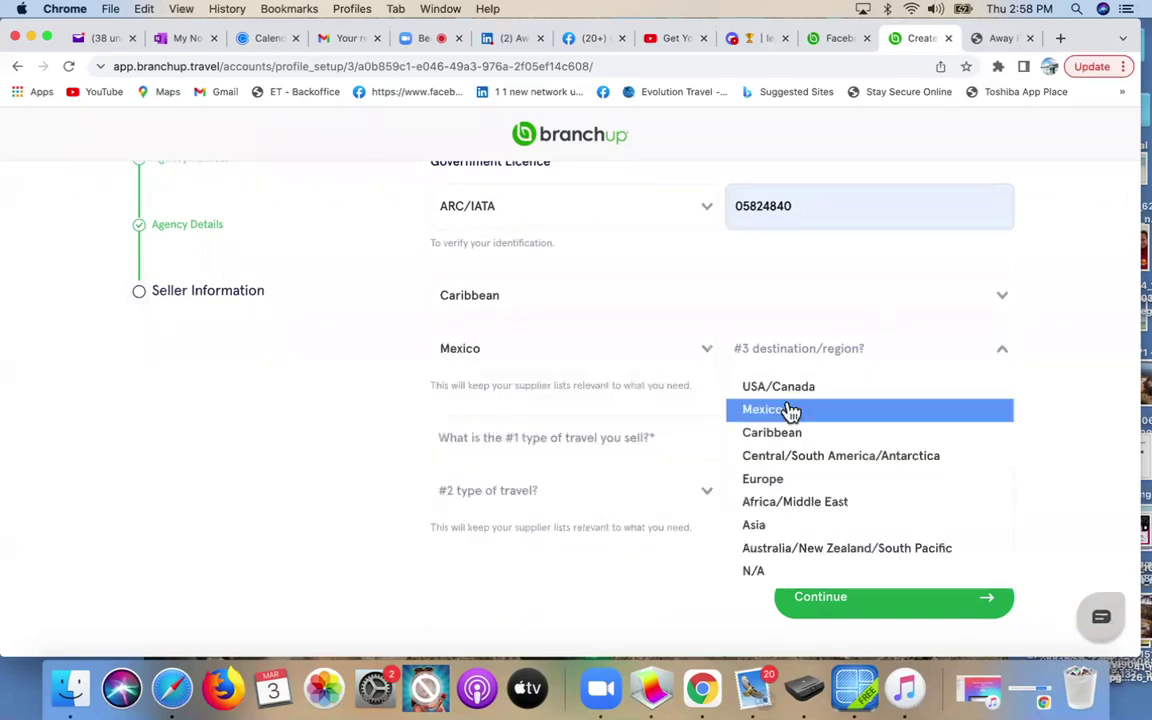
click(848, 548)
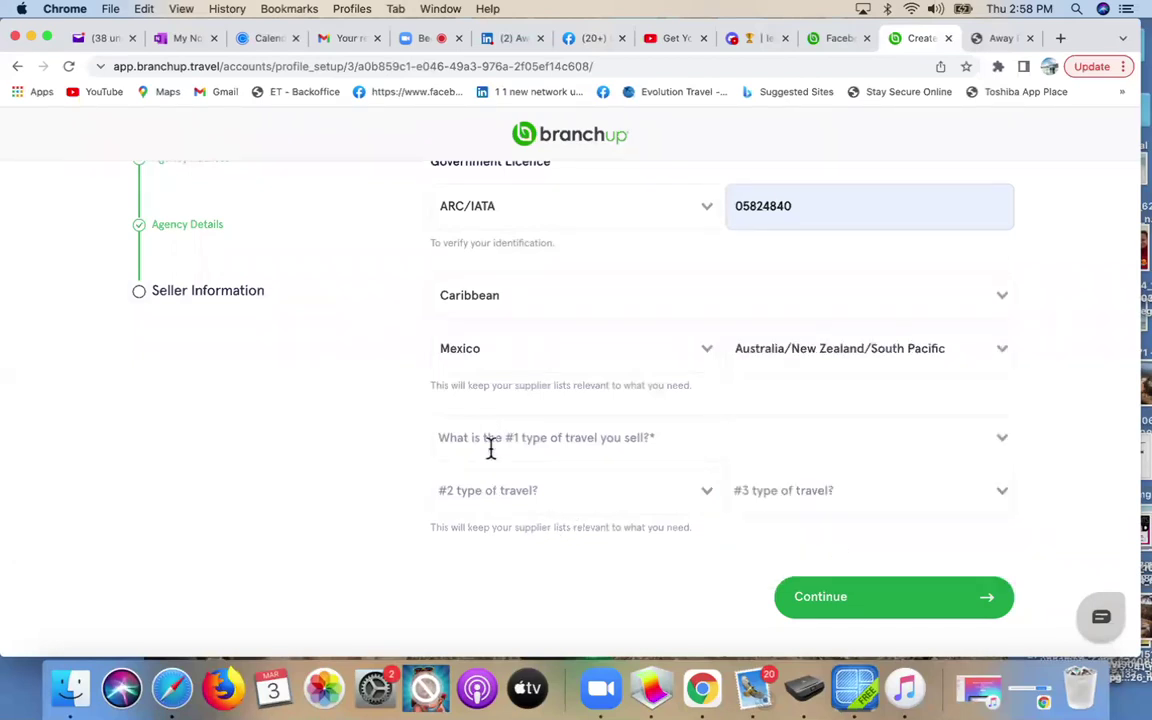
- Set travel type #1 to All-Inclusive and #2 to Honeymoon/Wedding/Romantic
click(1003, 437)
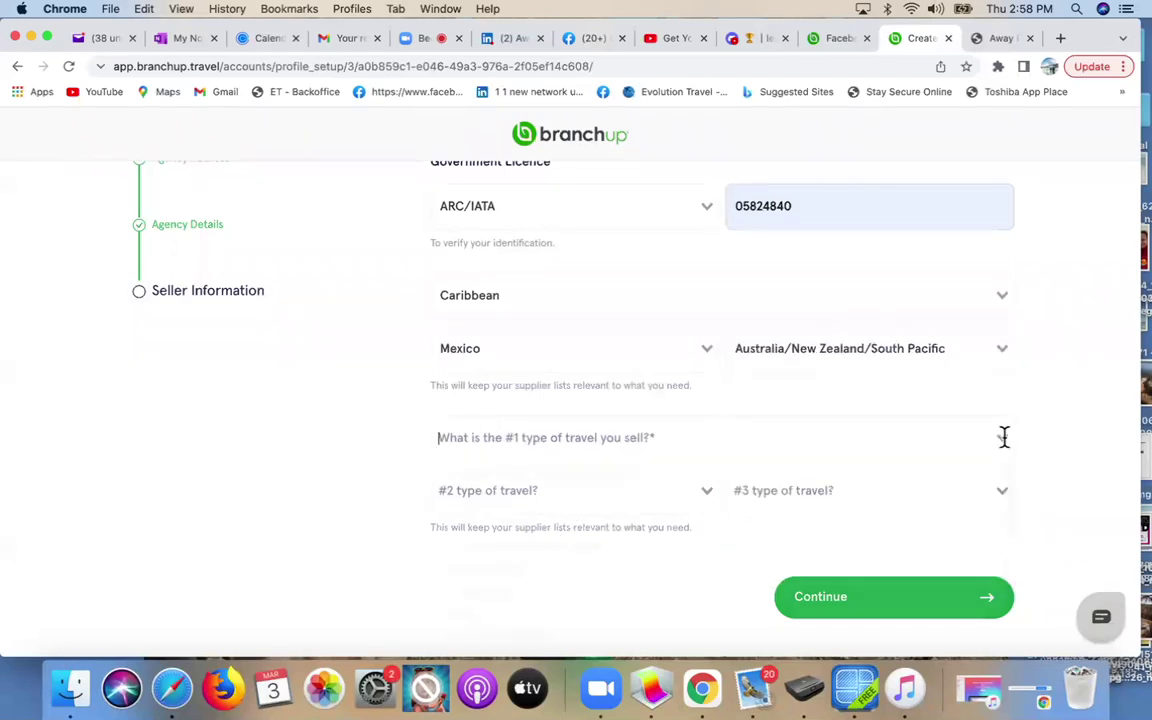
scroll(686, 532, down, 3)
scroll(689, 532, up, 1)
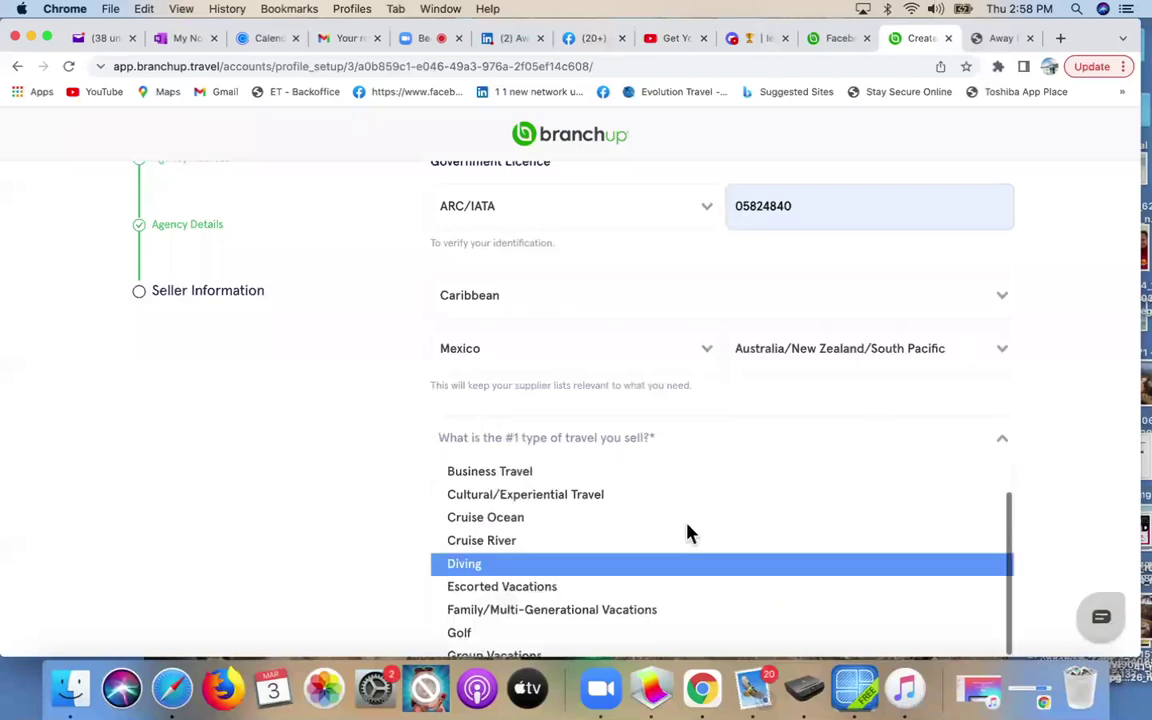
scroll(600, 500, up, 2)
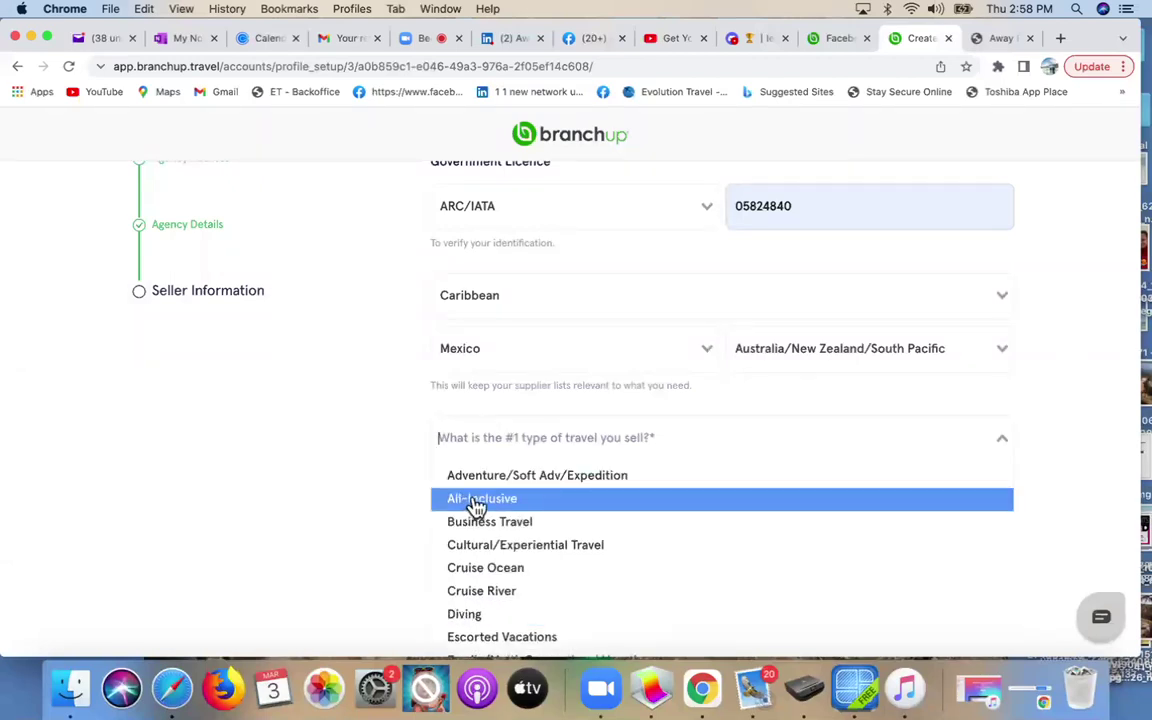
click(477, 500)
click(709, 495)
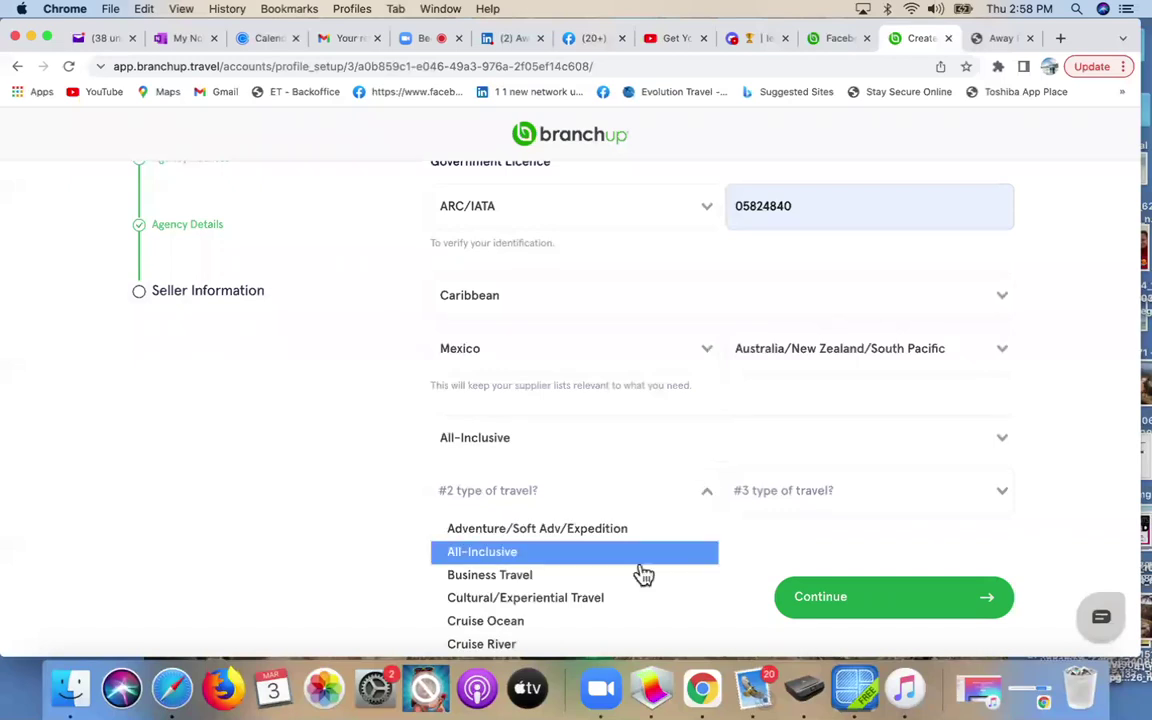
scroll(643, 575, down, 1)
scroll(643, 575, down, 2)
scroll(643, 580, down, 2)
scroll(641, 582, down, 1)
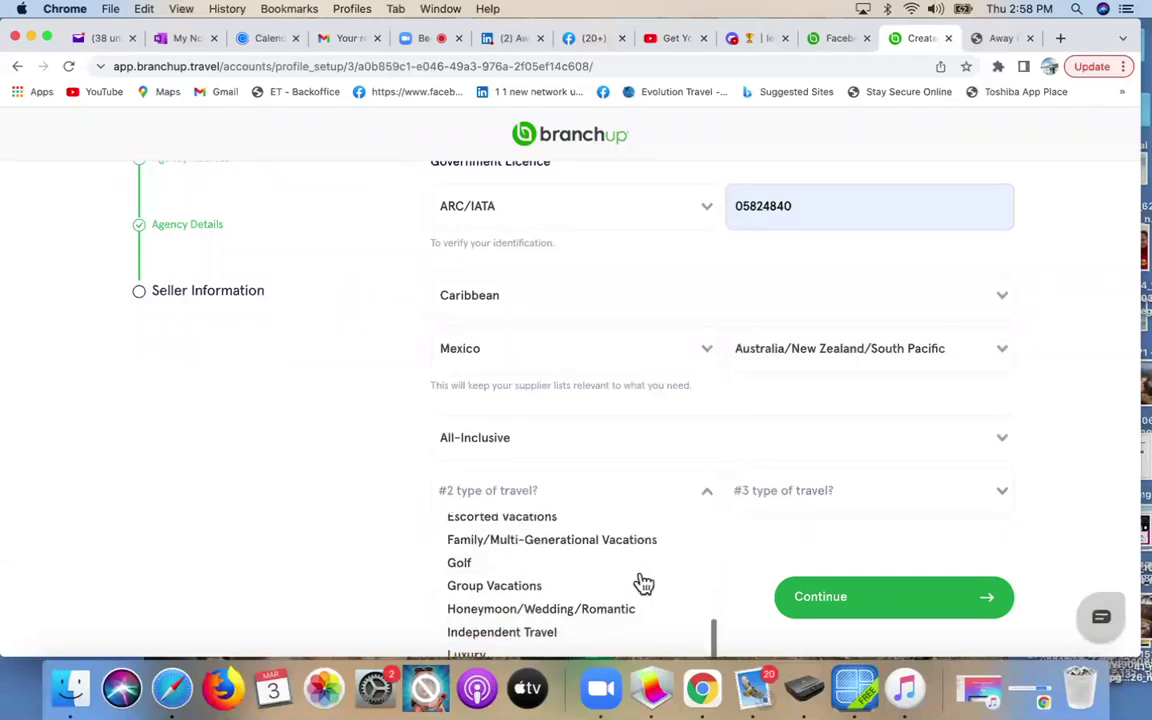
scroll(643, 581, down, 1)
click(594, 600)
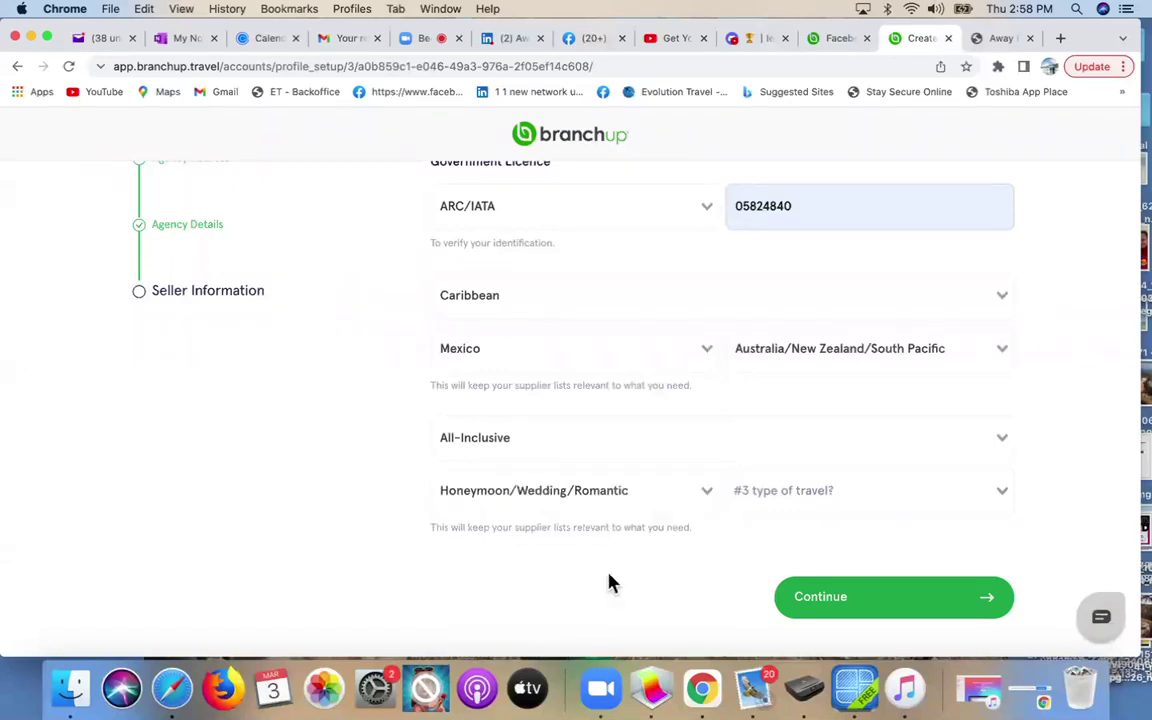
- Choose Cruise Ocean as the #3 type of travel
click(1006, 492)
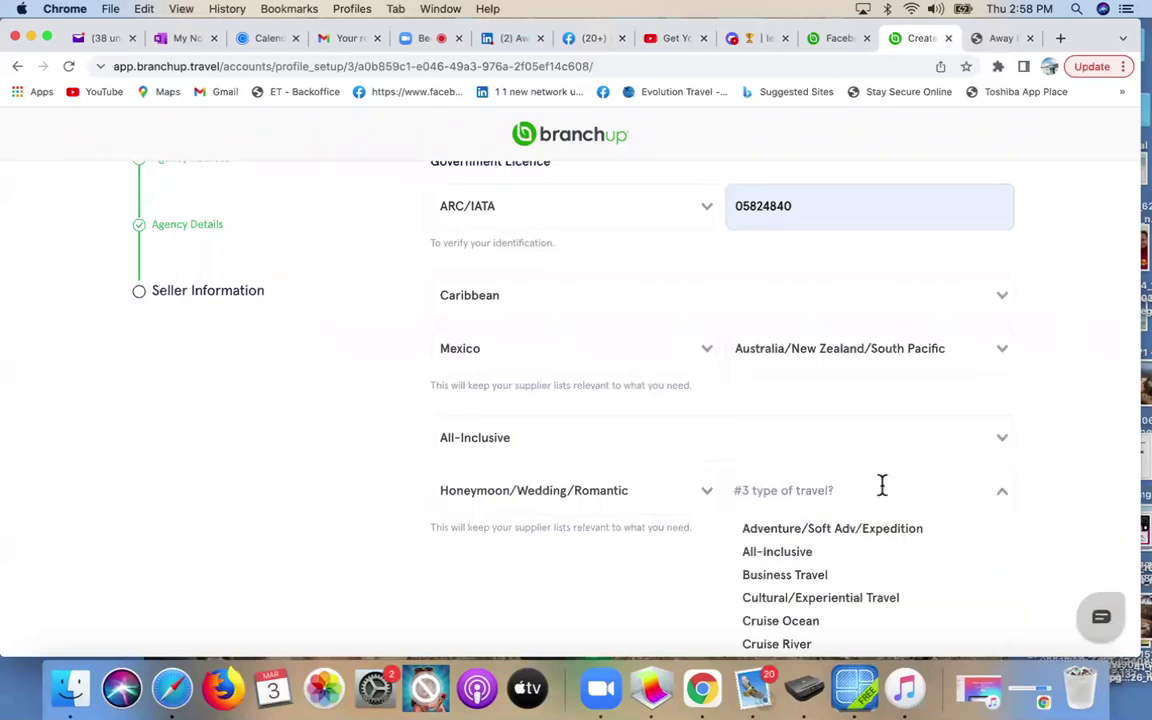
scroll(902, 578, down, 1)
scroll(900, 578, down, 2)
scroll(903, 580, down, 1)
scroll(903, 580, down, 1)
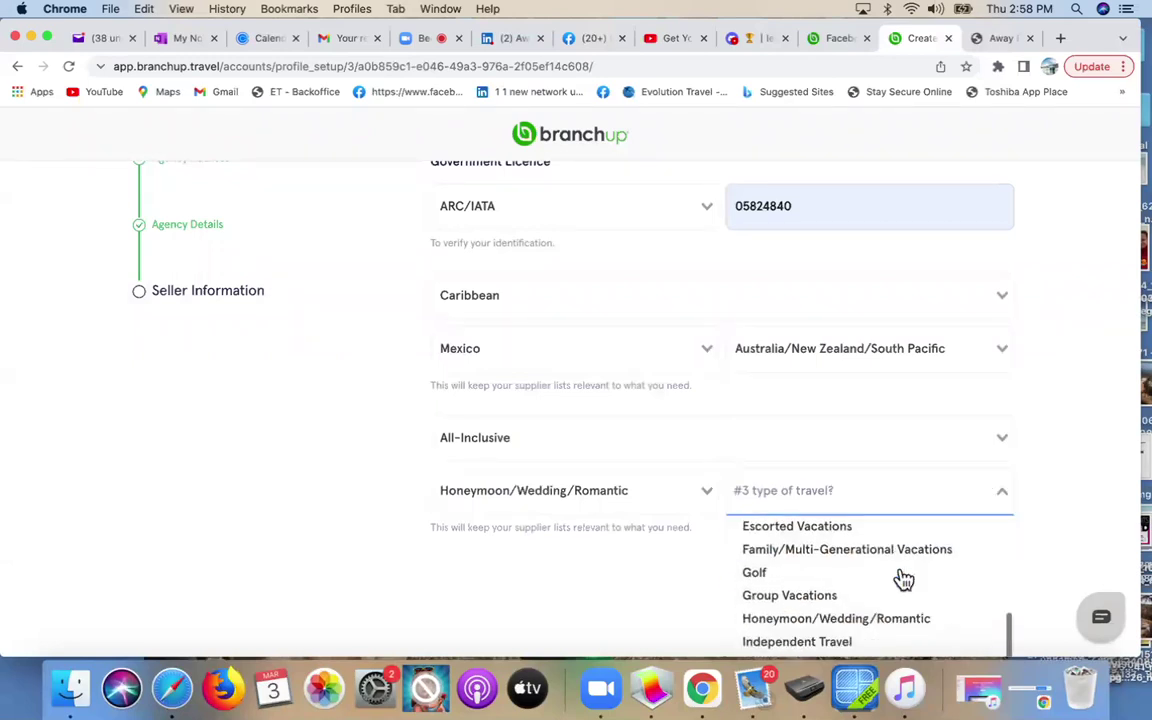
scroll(903, 578, down, 1)
scroll(903, 578, down, 1)
scroll(903, 578, down, 2)
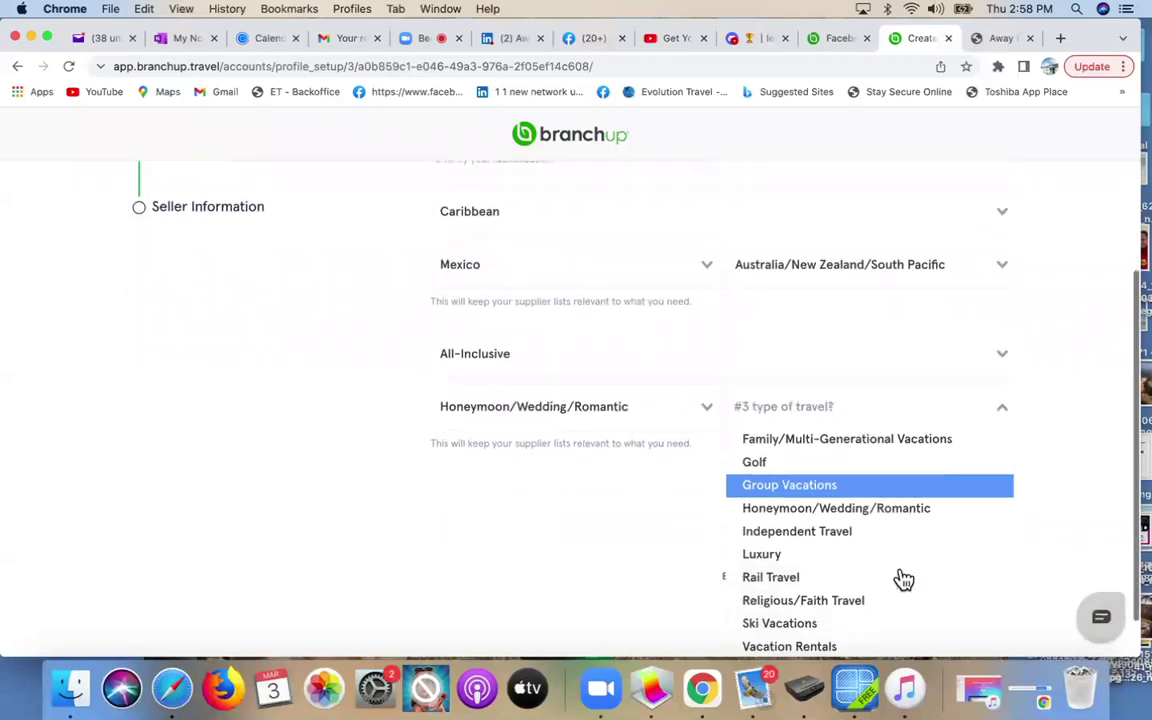
scroll(903, 578, down, 1)
scroll(903, 578, down, 1)
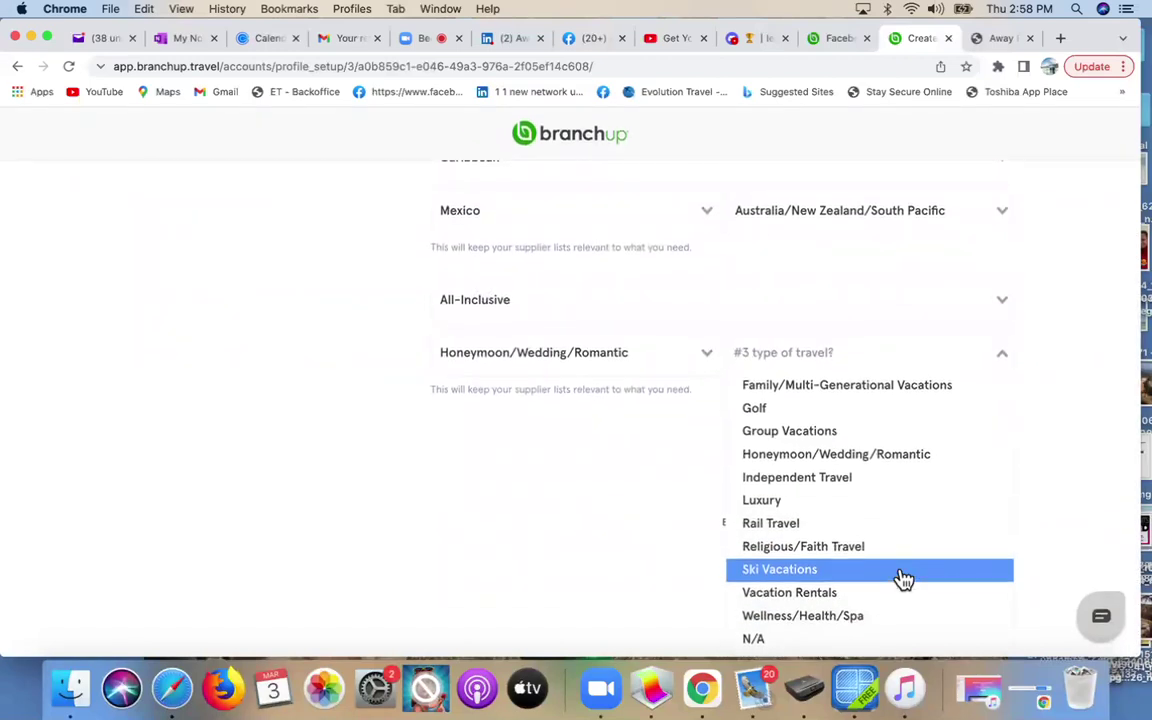
scroll(871, 537, up, 2)
scroll(871, 537, up, 2)
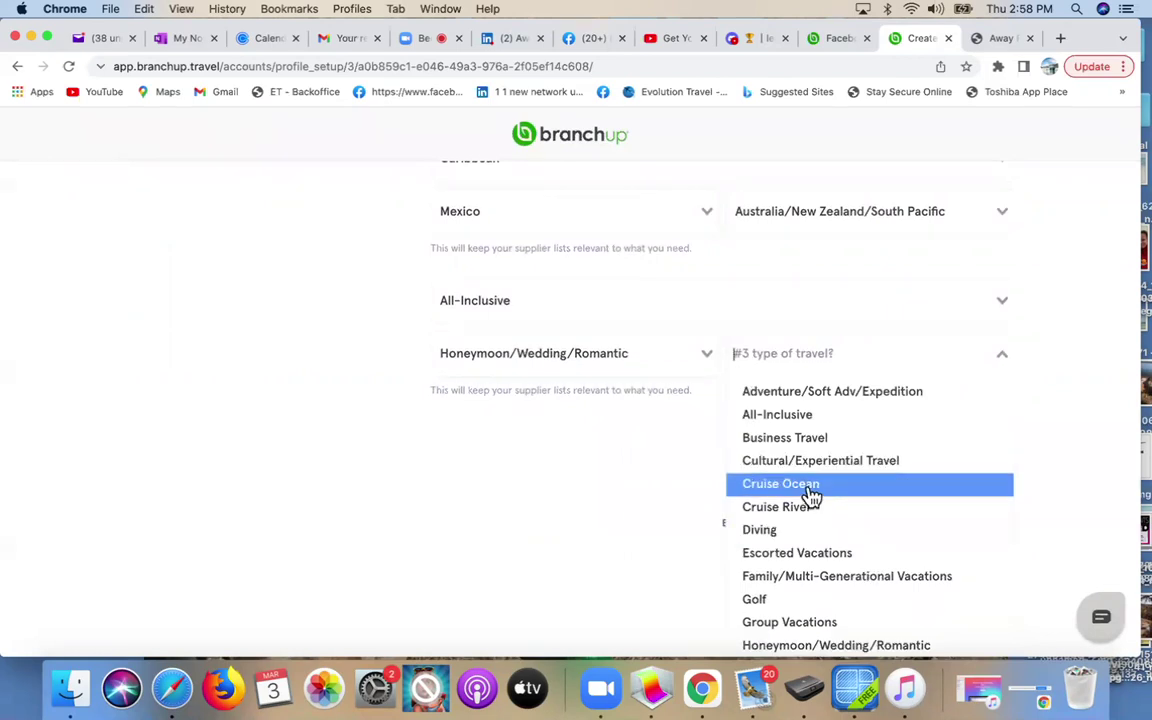
click(812, 486)
- Continue past the seller information form to the signup confirmation-email notice
click(882, 553)
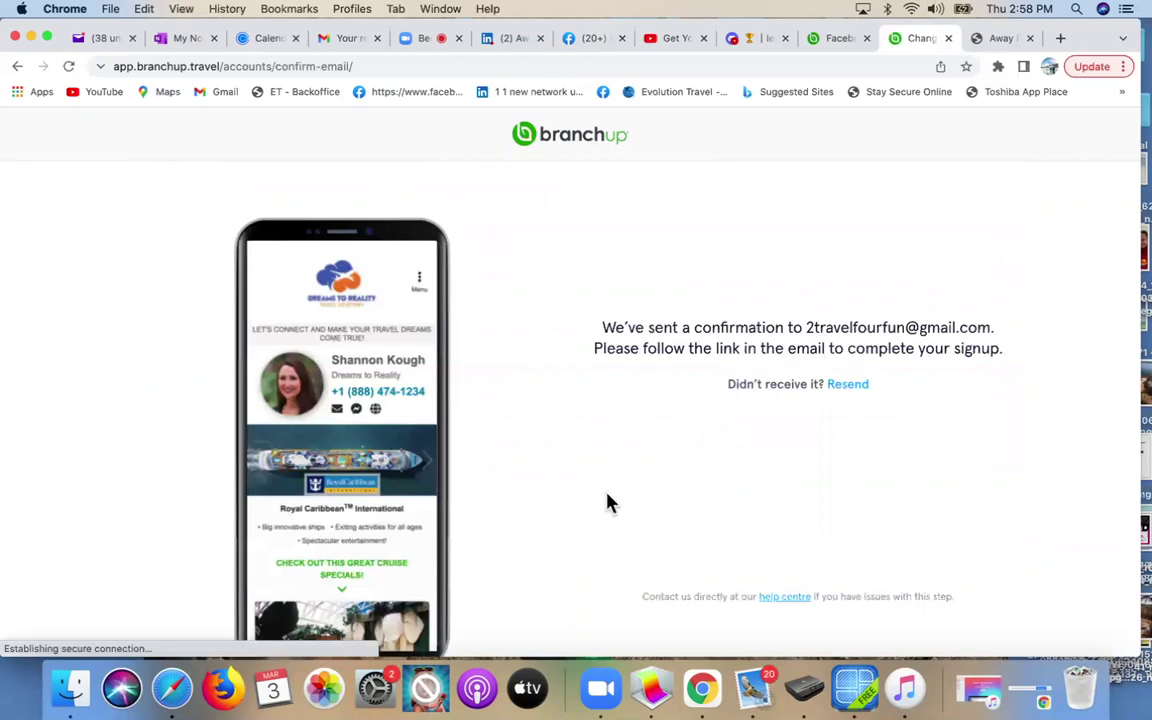
scroll(607, 503, down, 1)
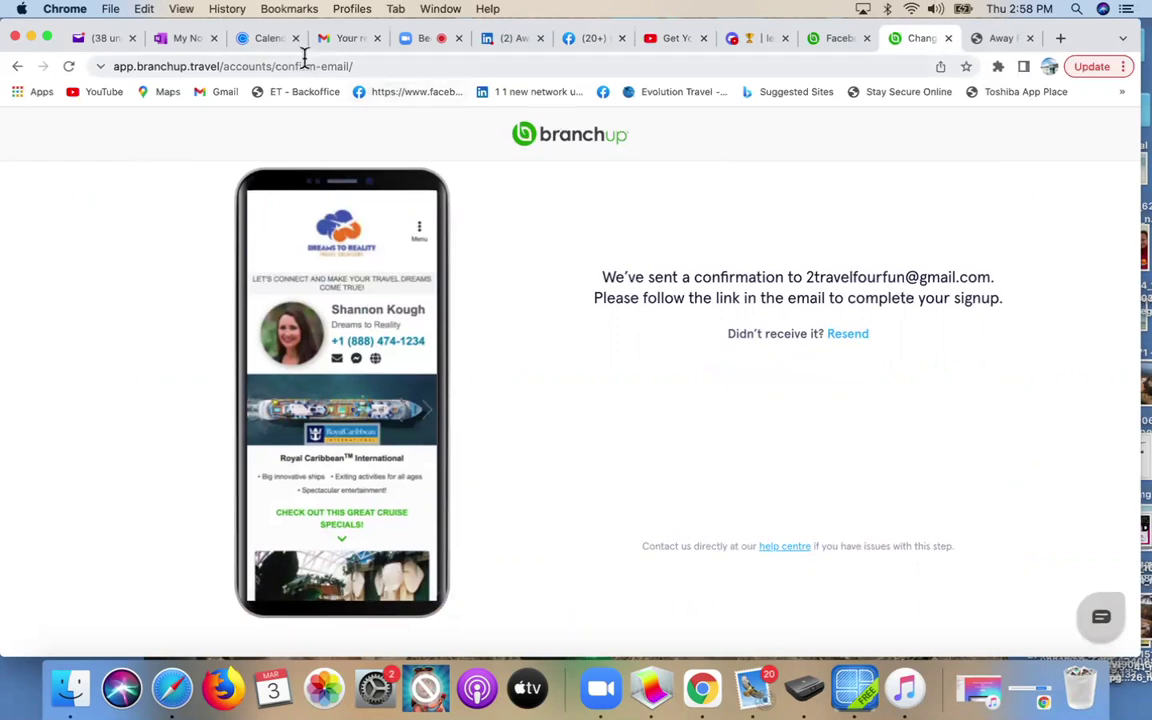
- In Gmail, begin adding another Google account from the profile account menu
click(348, 40)
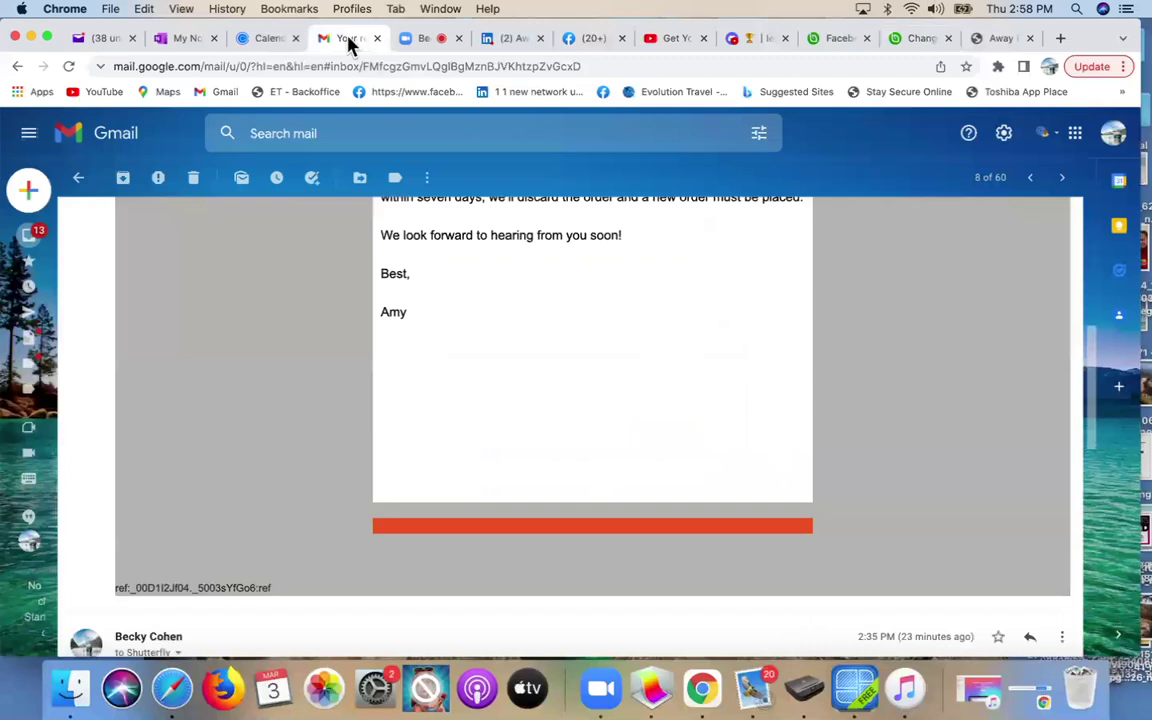
scroll(399, 290, up, 1)
scroll(399, 290, up, 5)
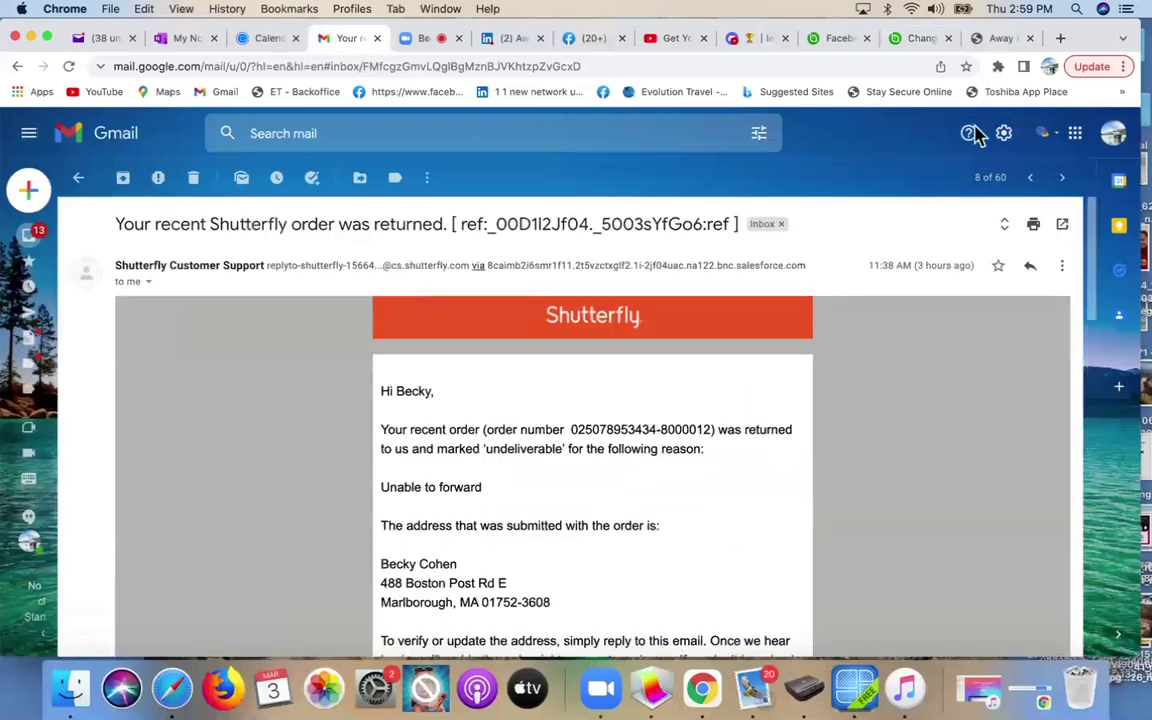
click(1112, 134)
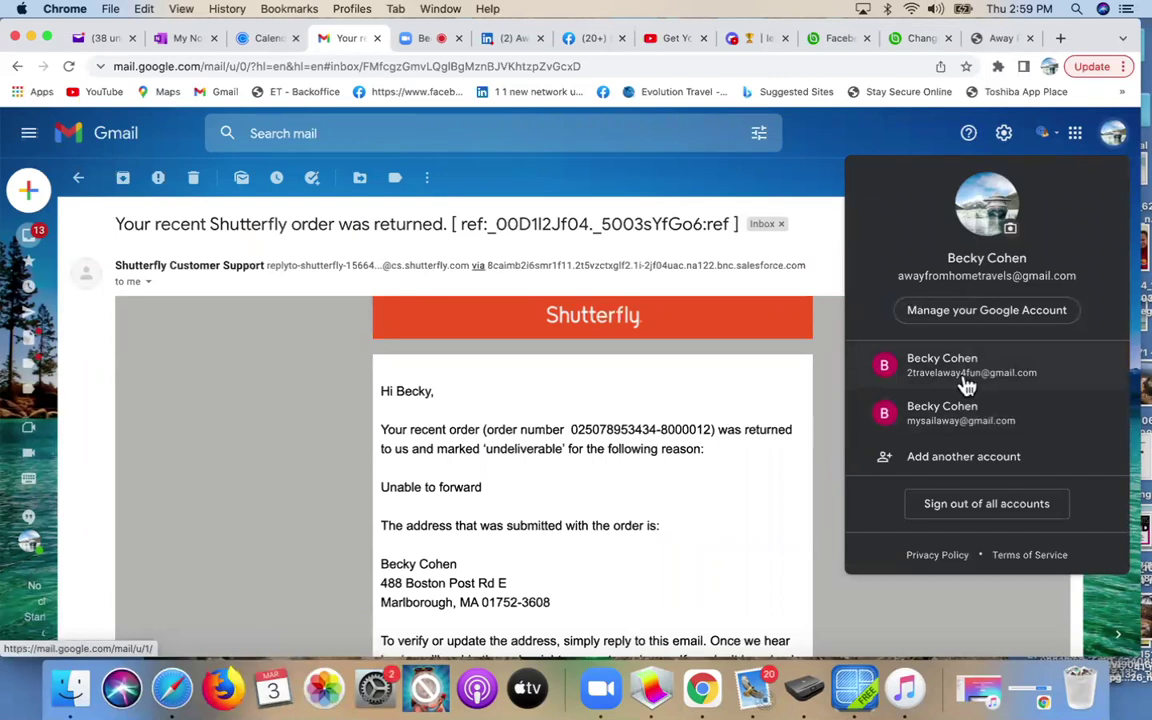
click(964, 459)
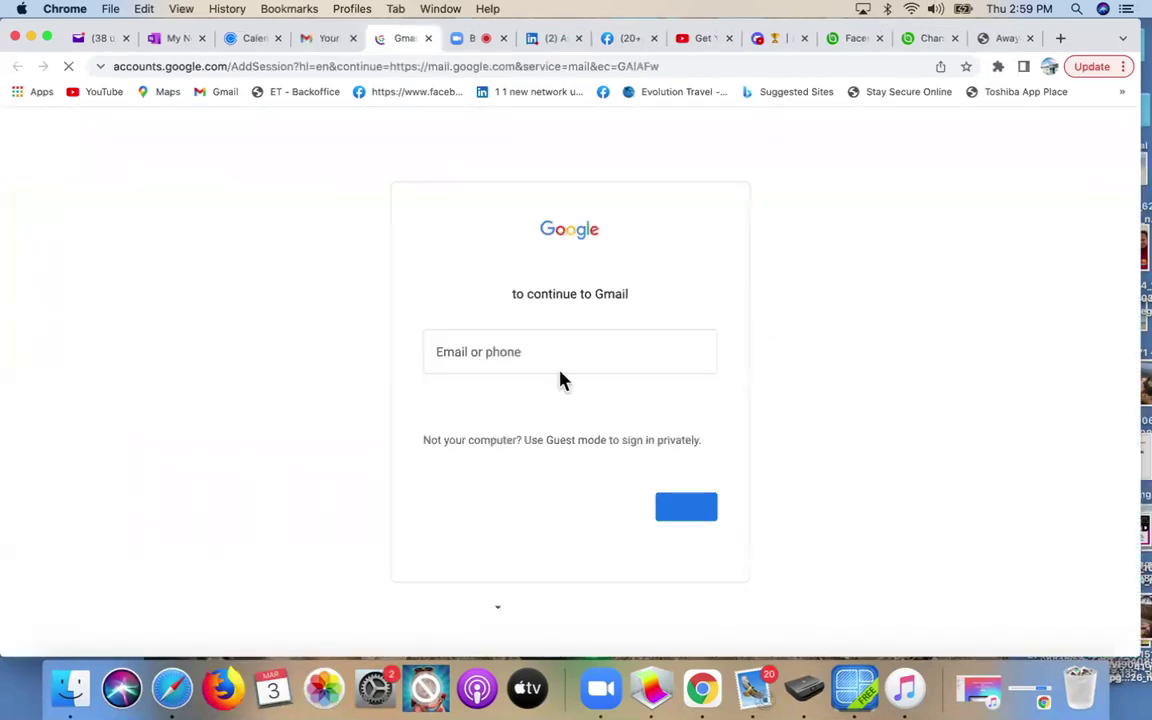
- Sign in with the confirmation email address and its password, accepting the existing recovery info
click(563, 357)
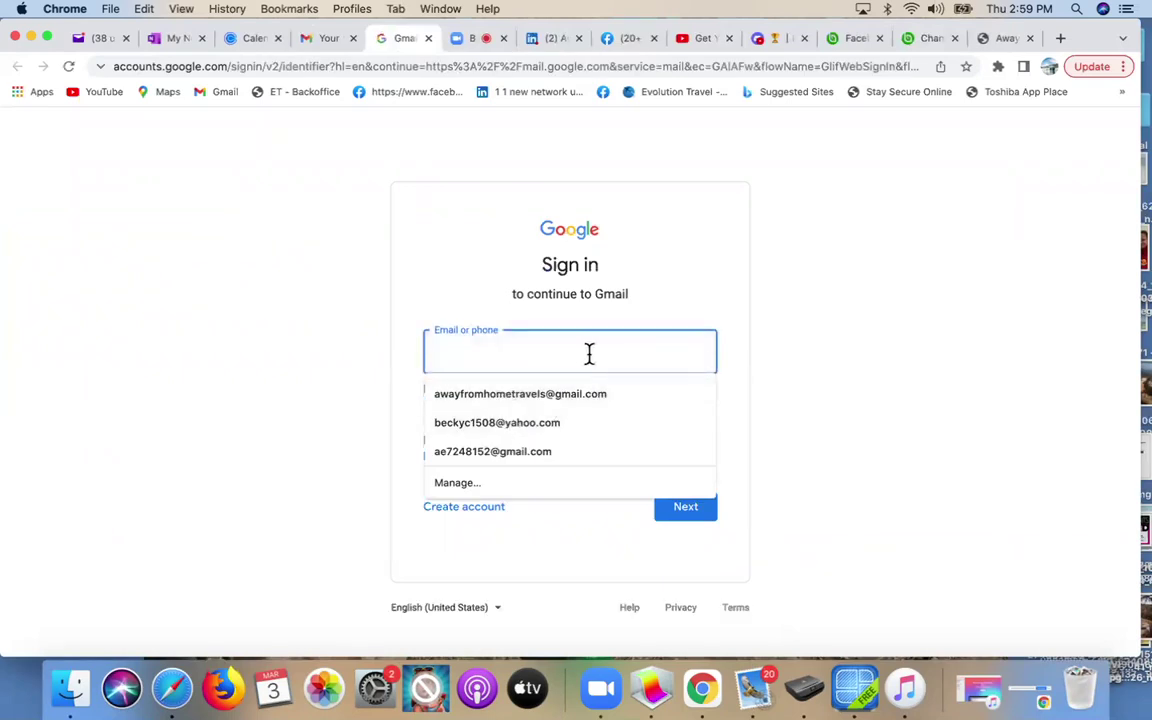
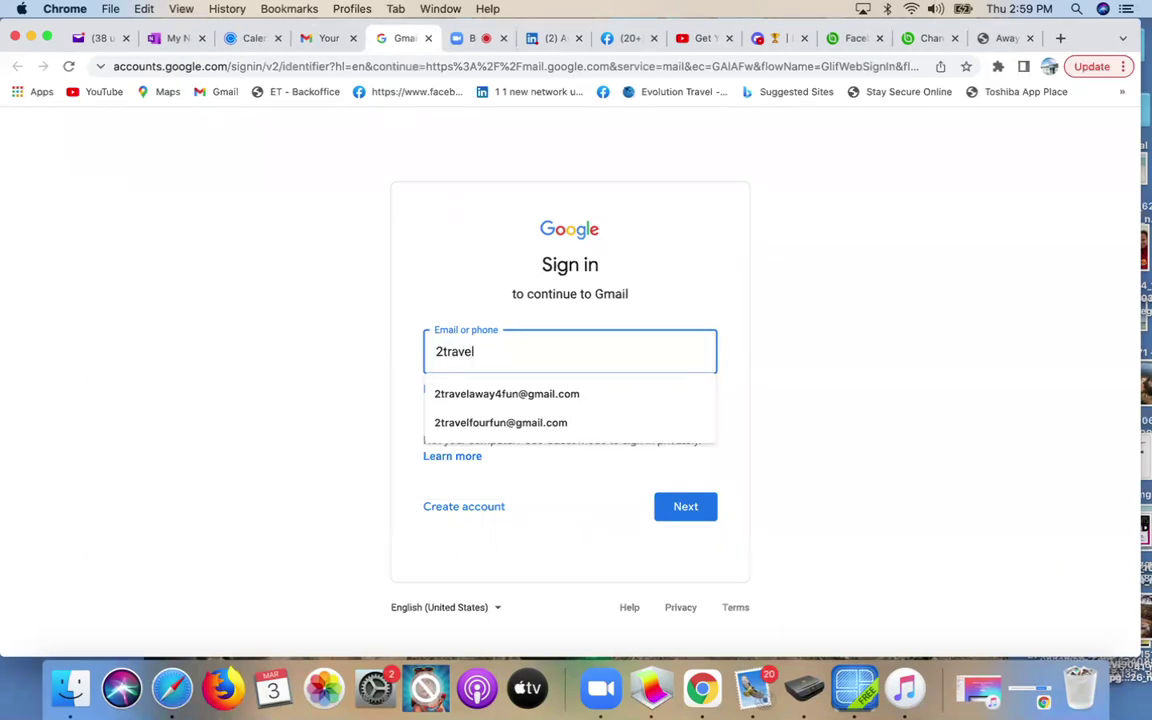
click(561, 428)
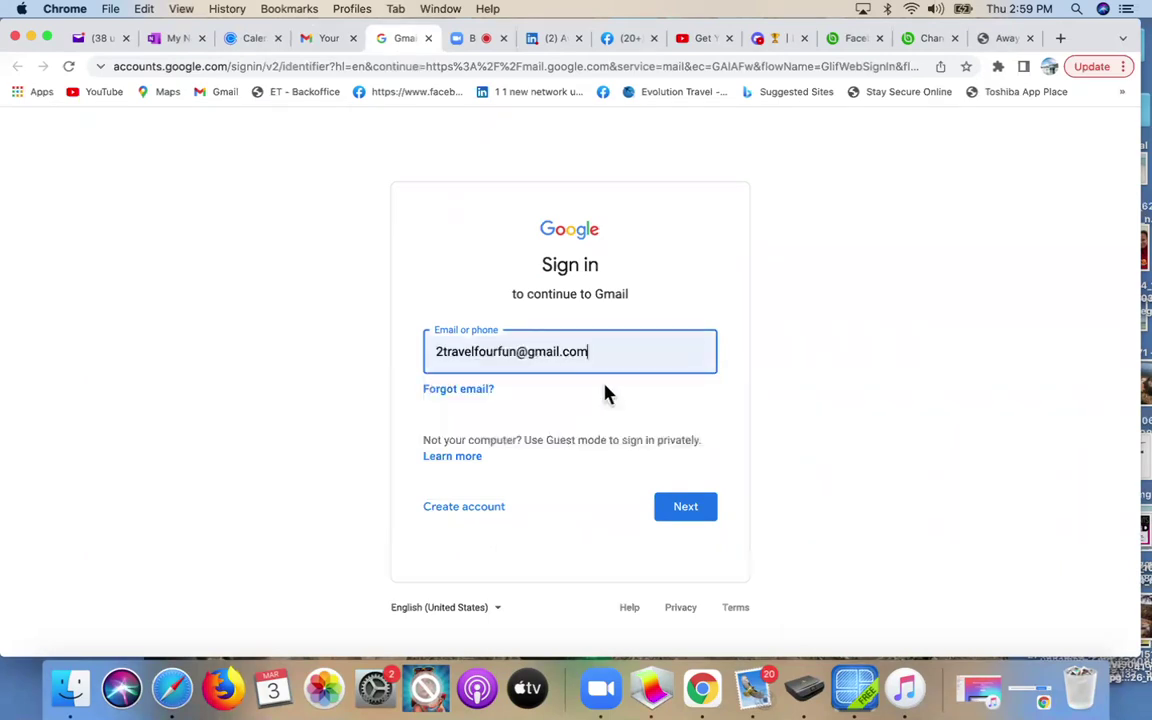
click(690, 508)
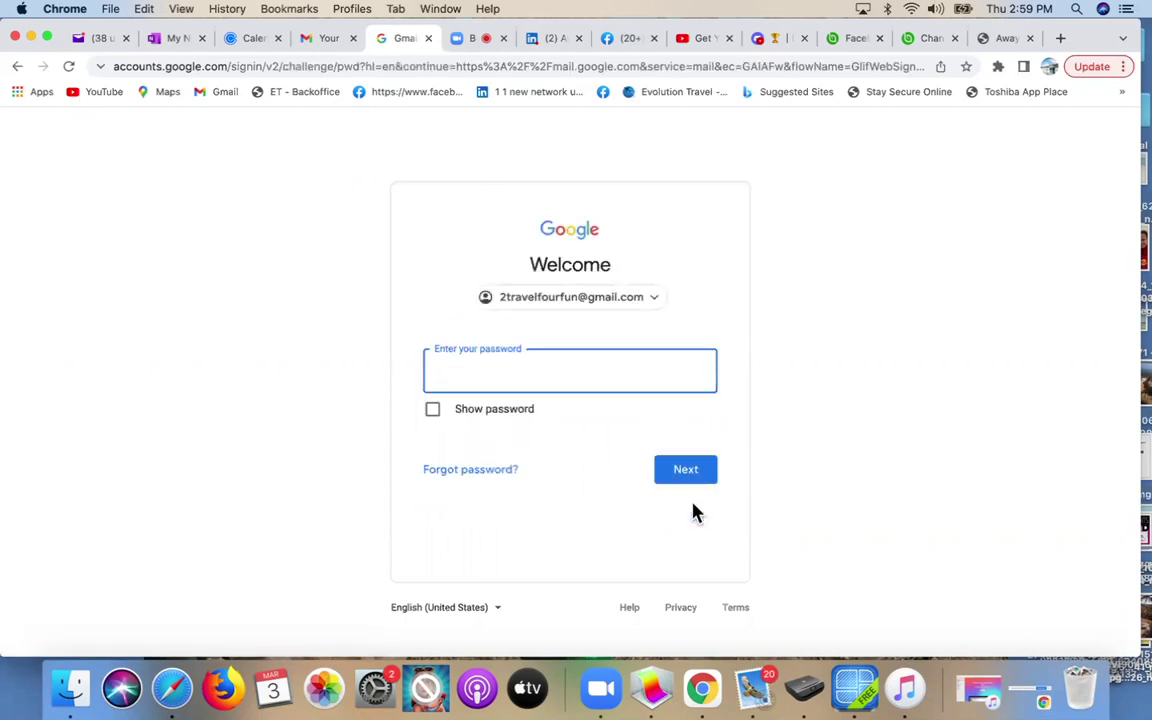
text(t)
click(699, 473)
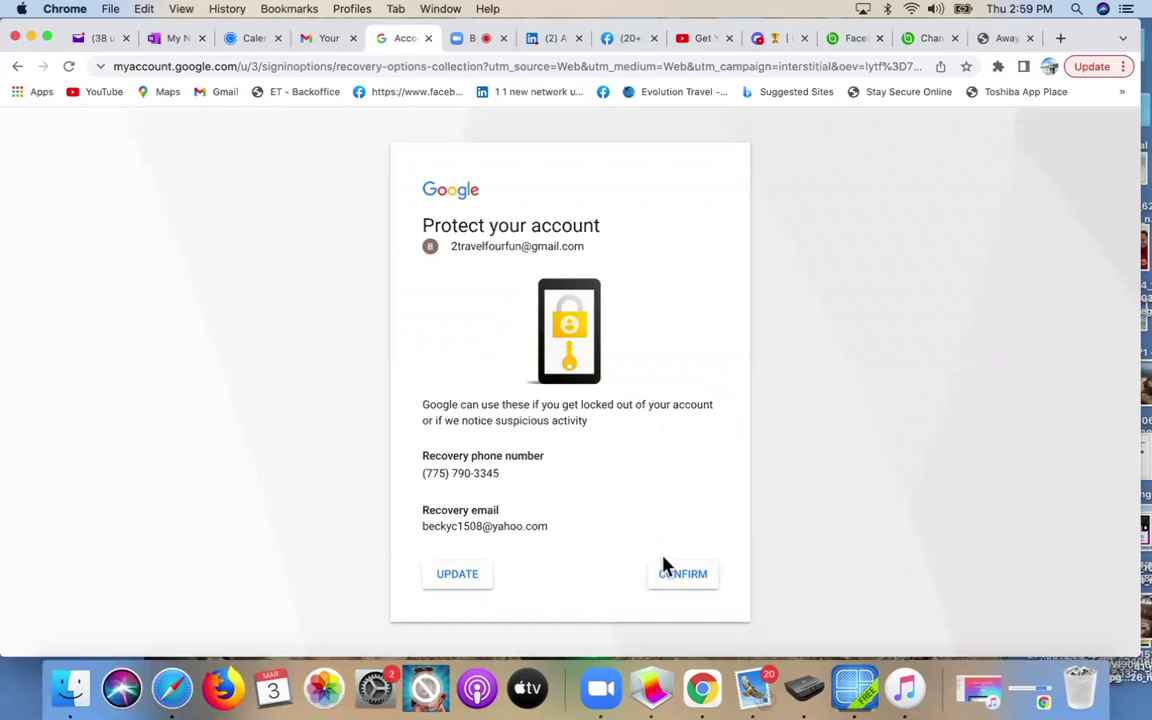
click(684, 577)
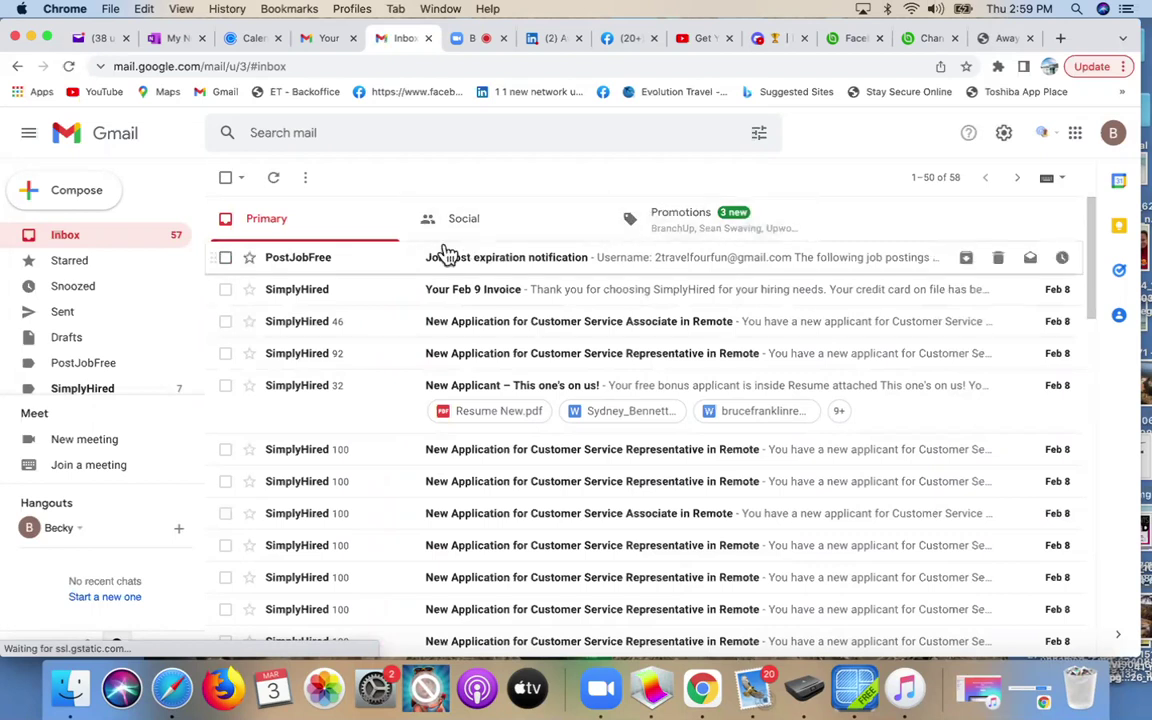
- Open BranchUp's 'Please Confirm Your E-mail Address' email under Promotions and follow its link
click(668, 220)
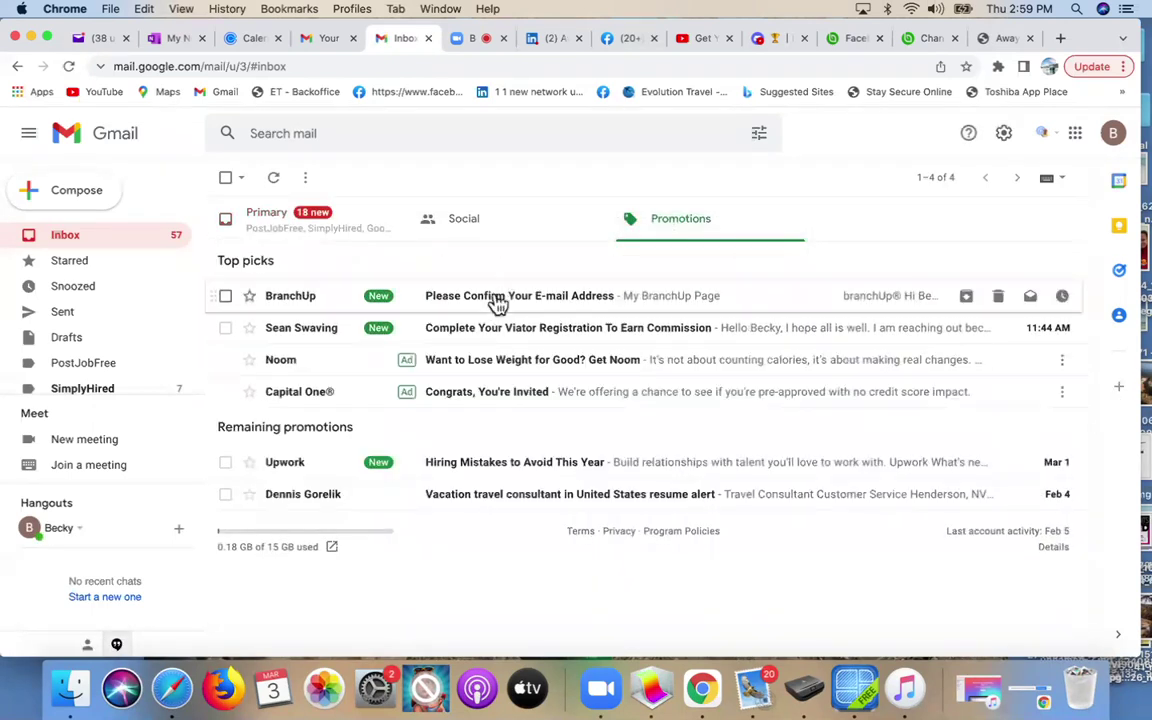
click(496, 298)
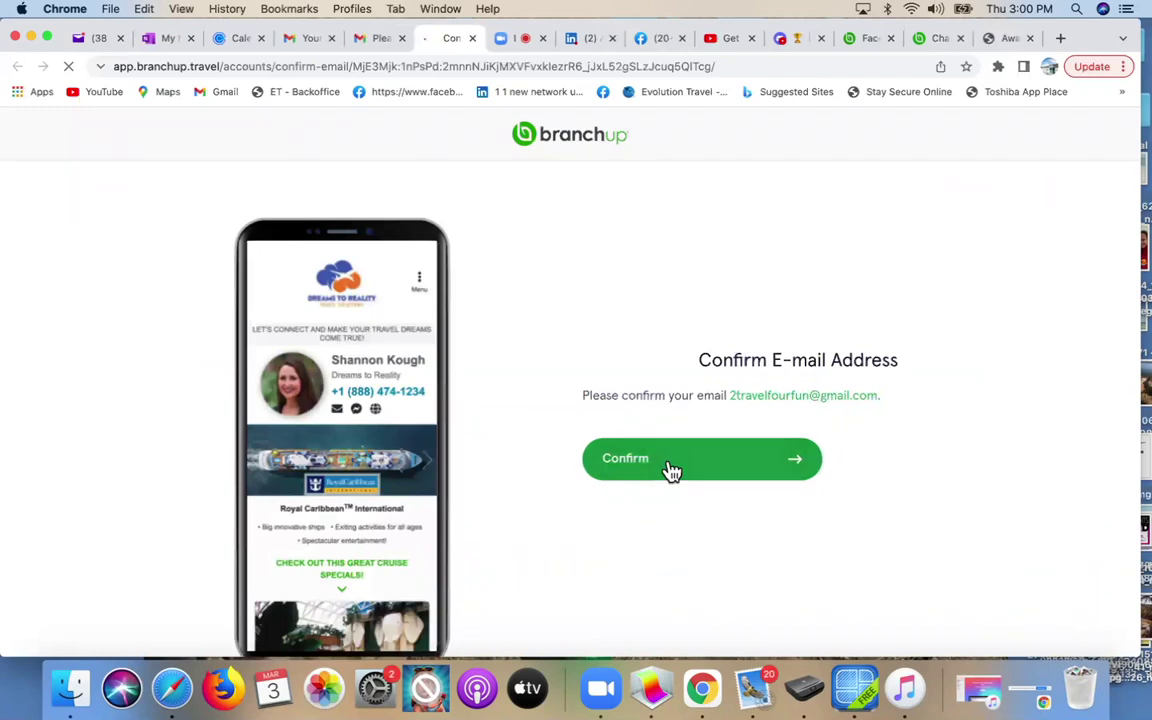
- Confirm the BranchUp email address, then begin connecting the Facebook Business Page
click(671, 471)
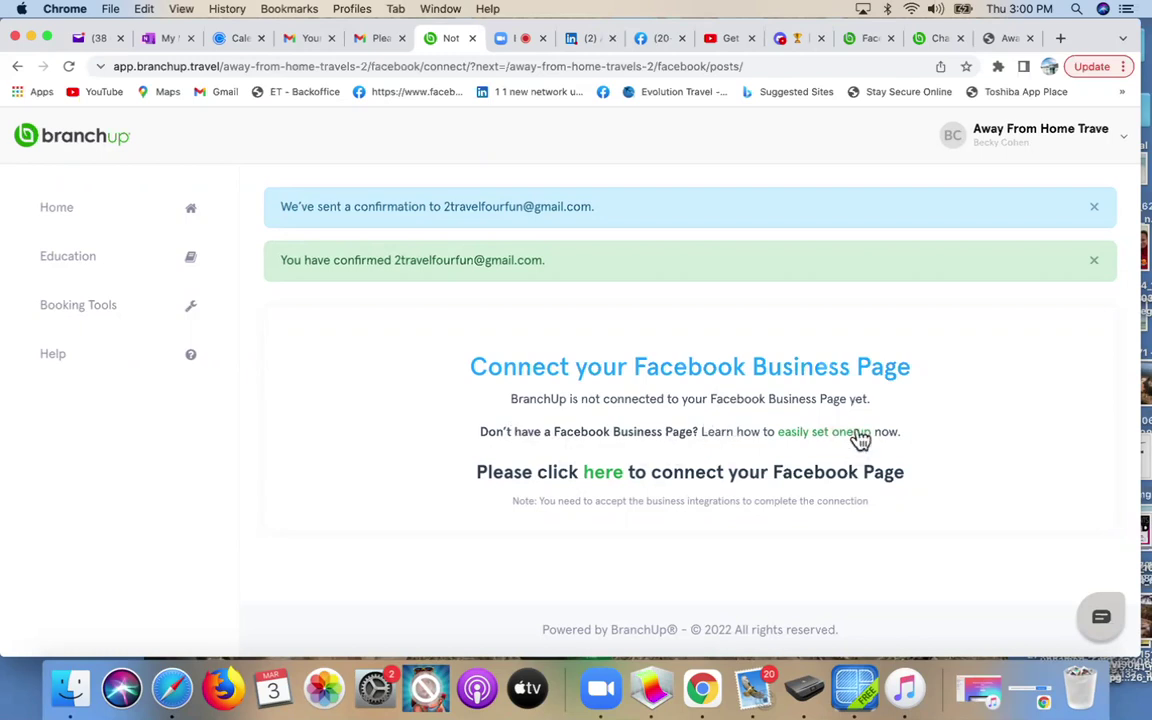
click(605, 474)
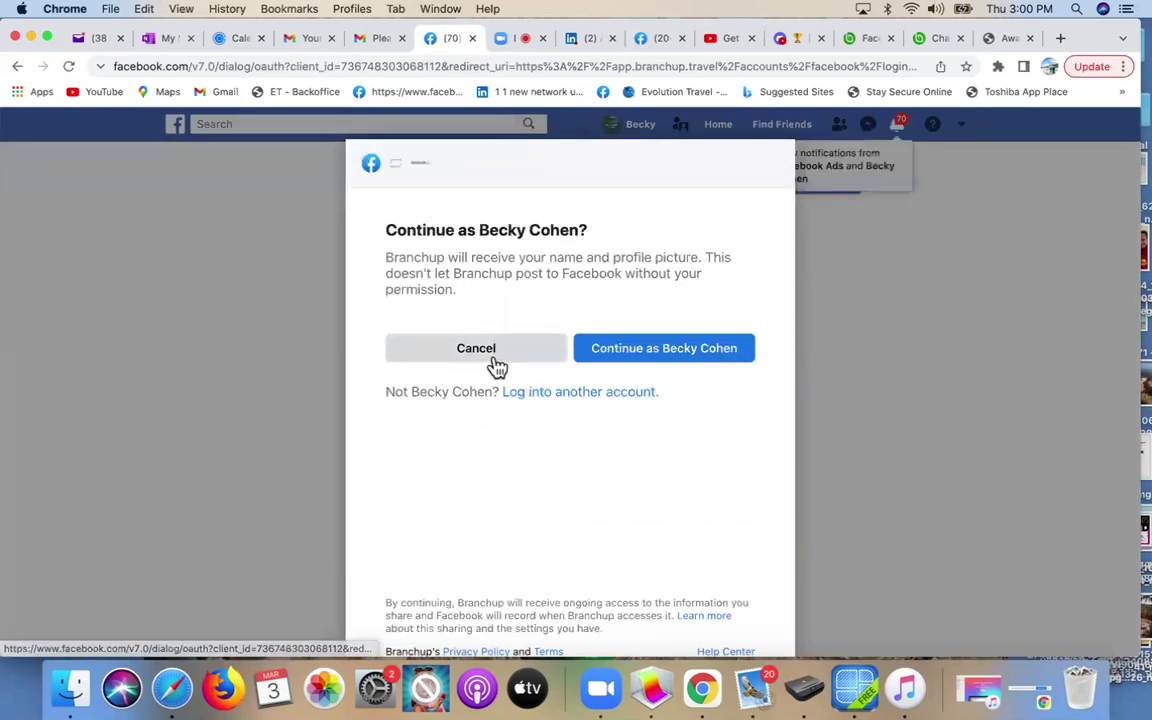
- Authorise BranchUp on Facebook for the Away From Home Travels page with all permissions granted
click(665, 350)
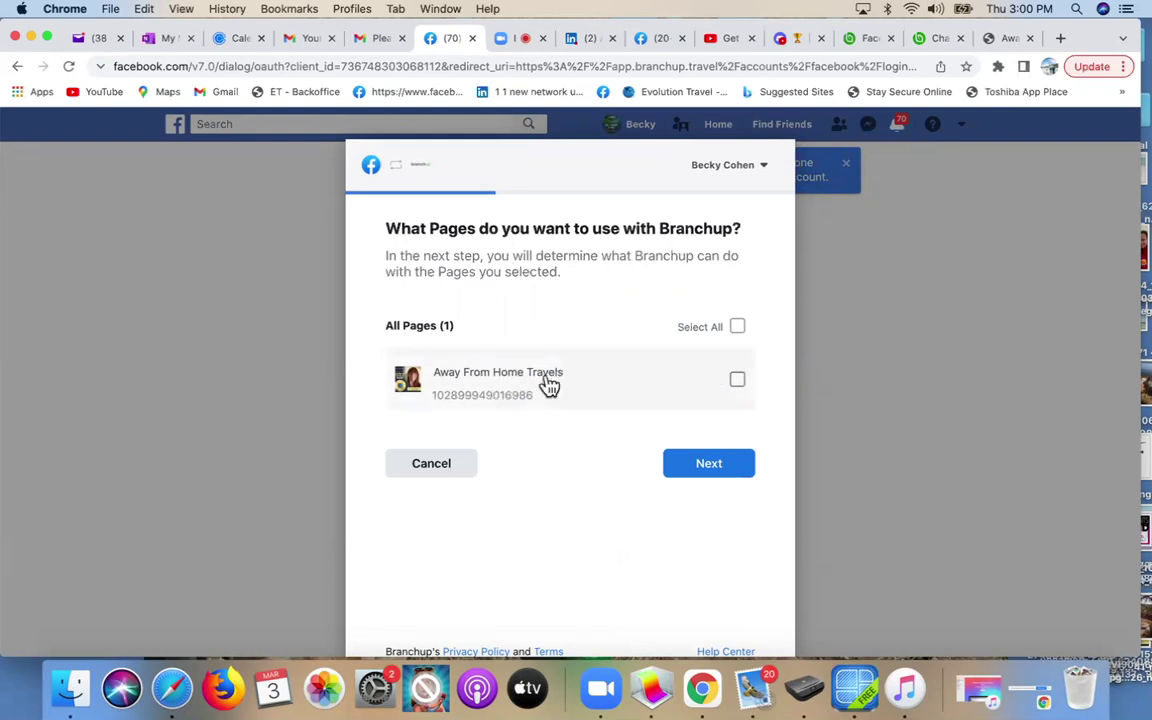
click(700, 474)
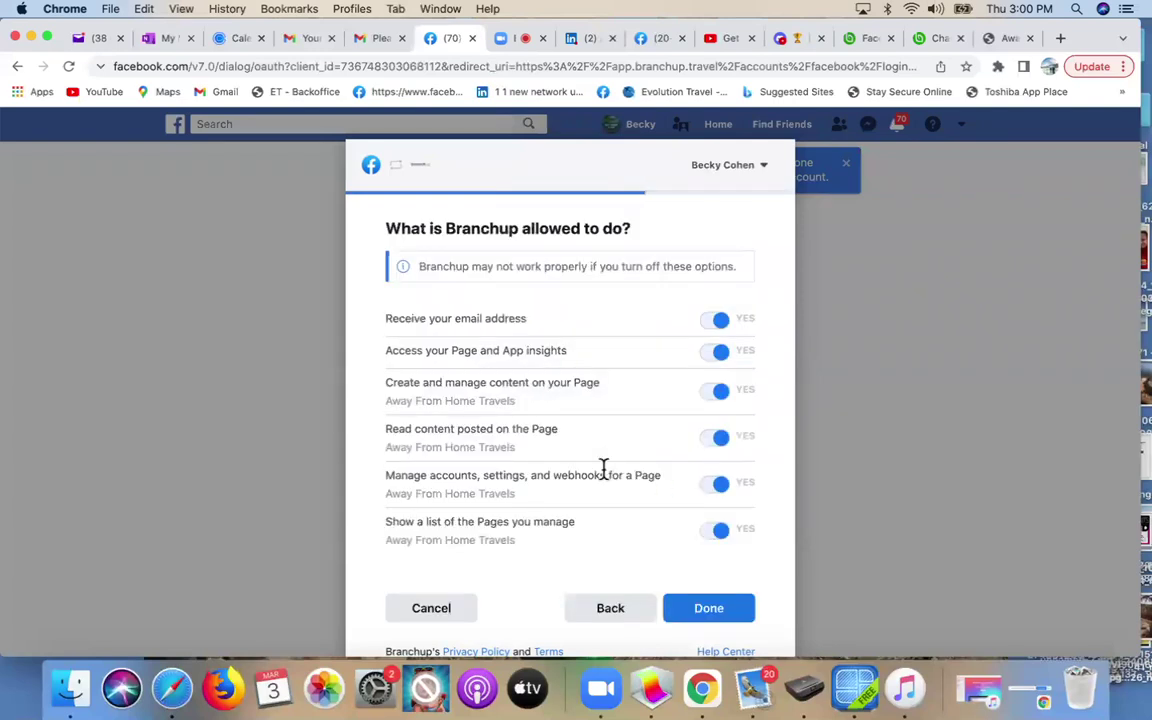
scroll(604, 470, down, 2)
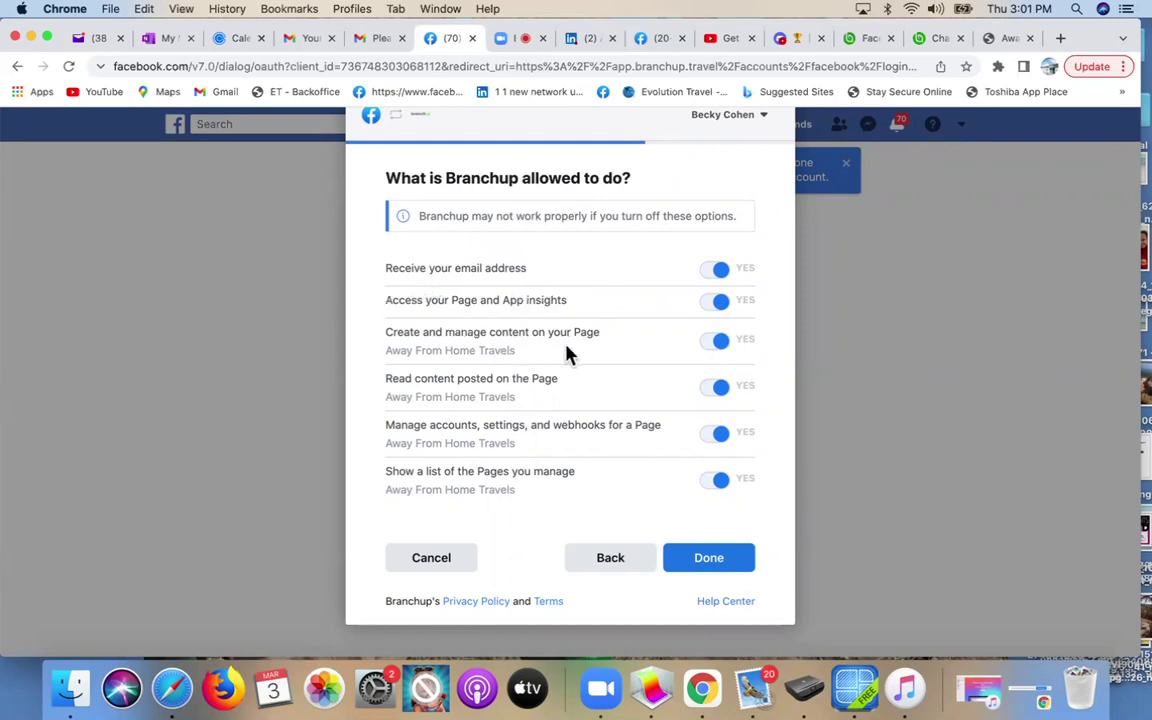
click(699, 569)
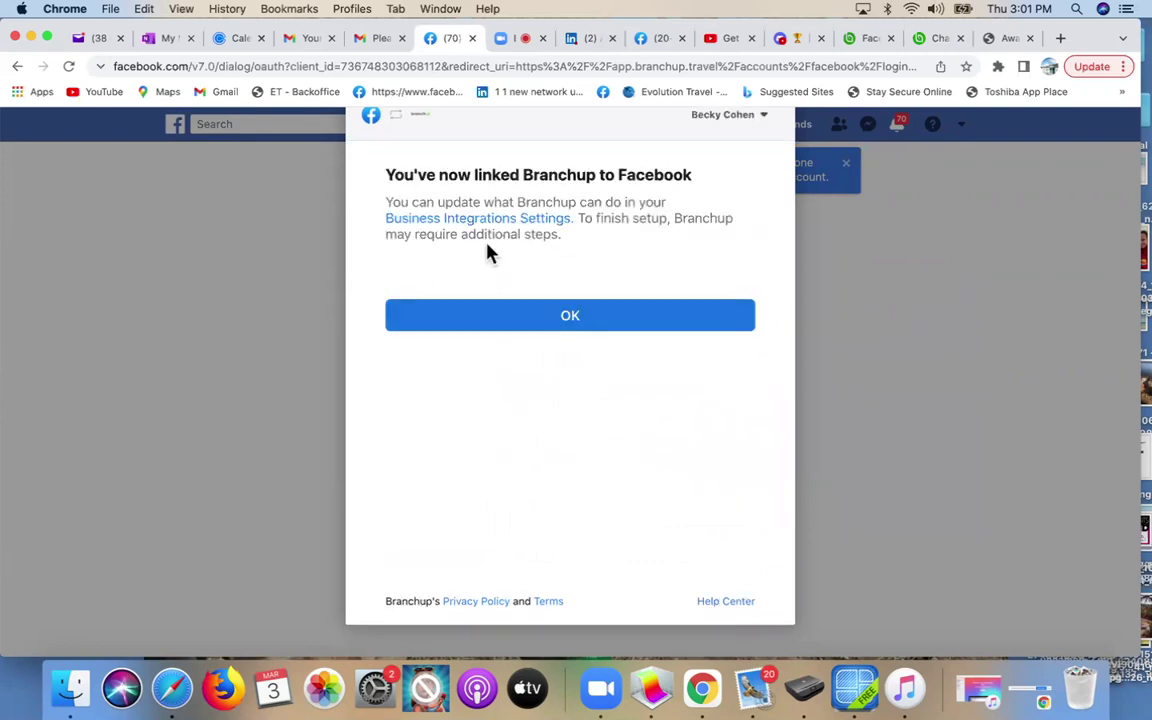
click(597, 322)
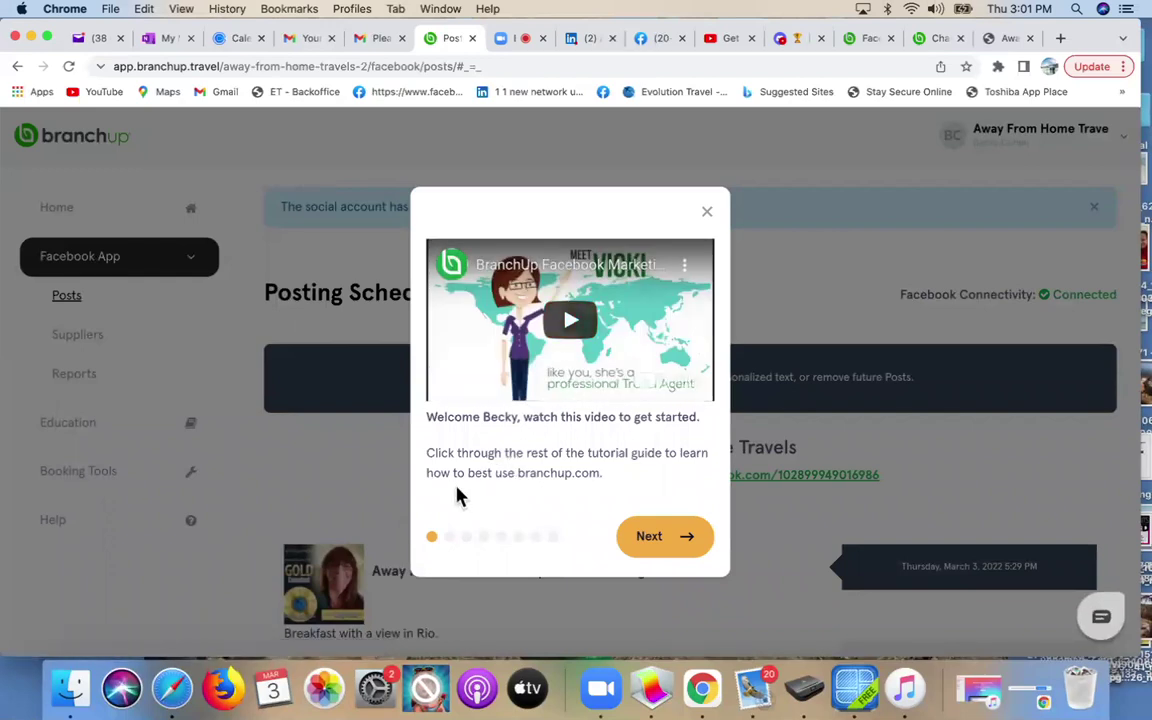
- Step through the tour's posts, landing pages, suppliers, profile and help stages, then close it
click(662, 540)
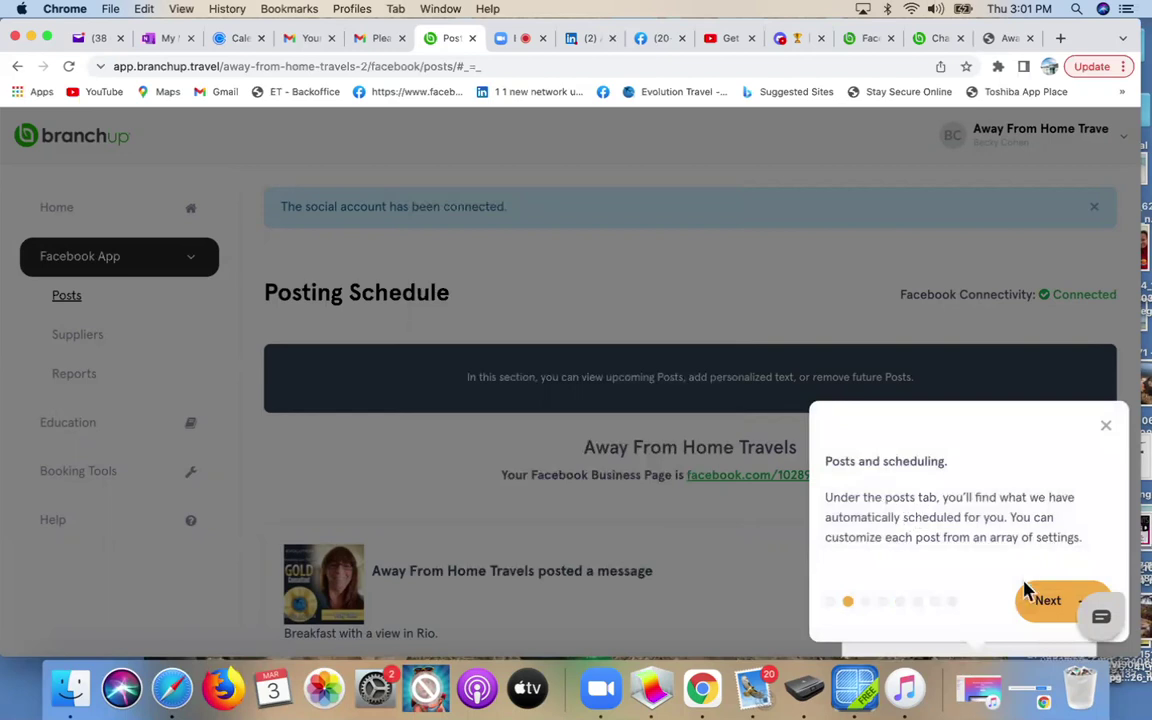
click(1045, 603)
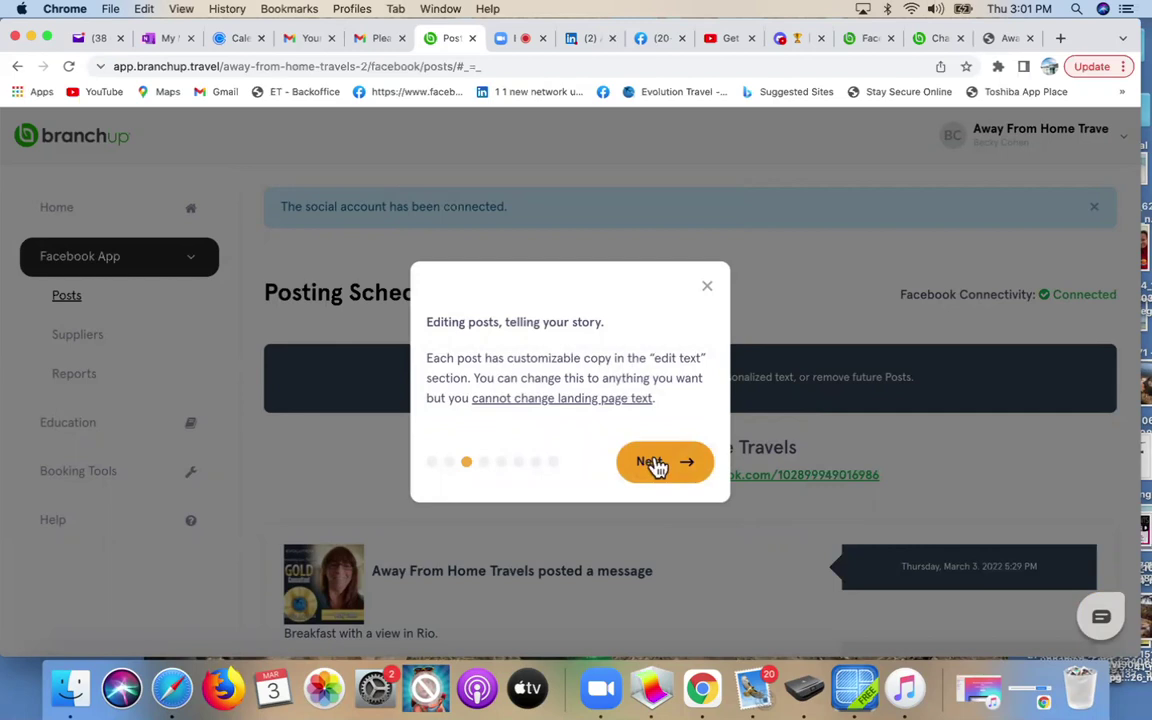
click(655, 464)
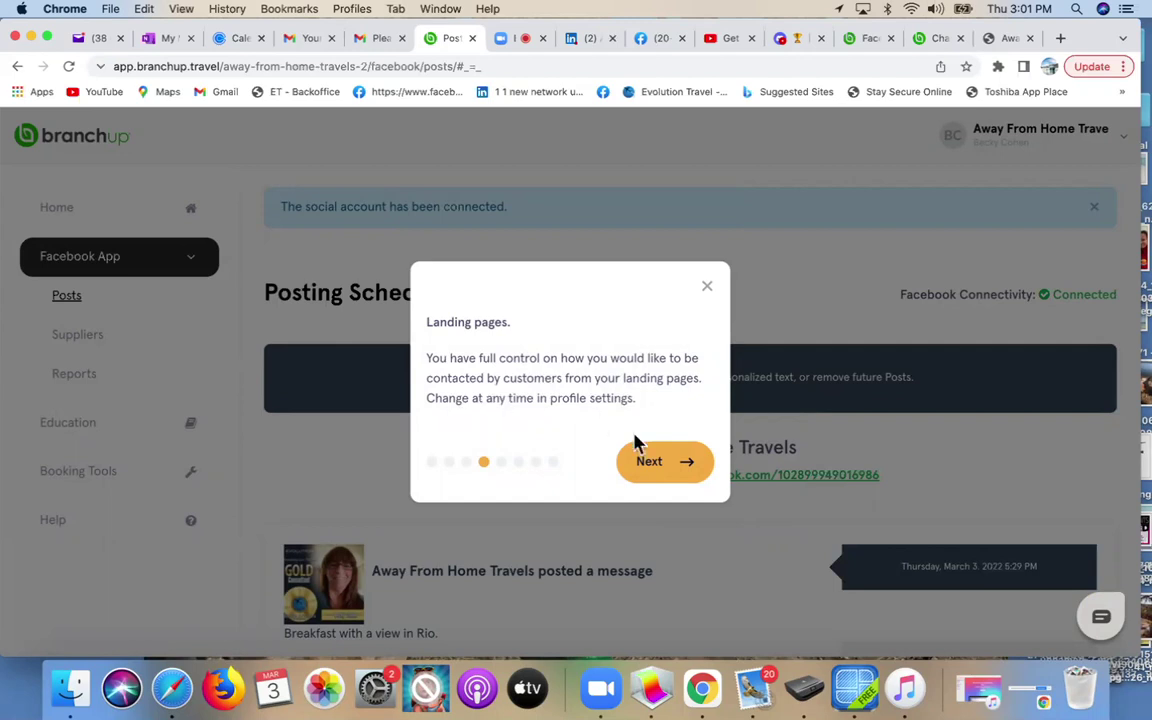
click(673, 470)
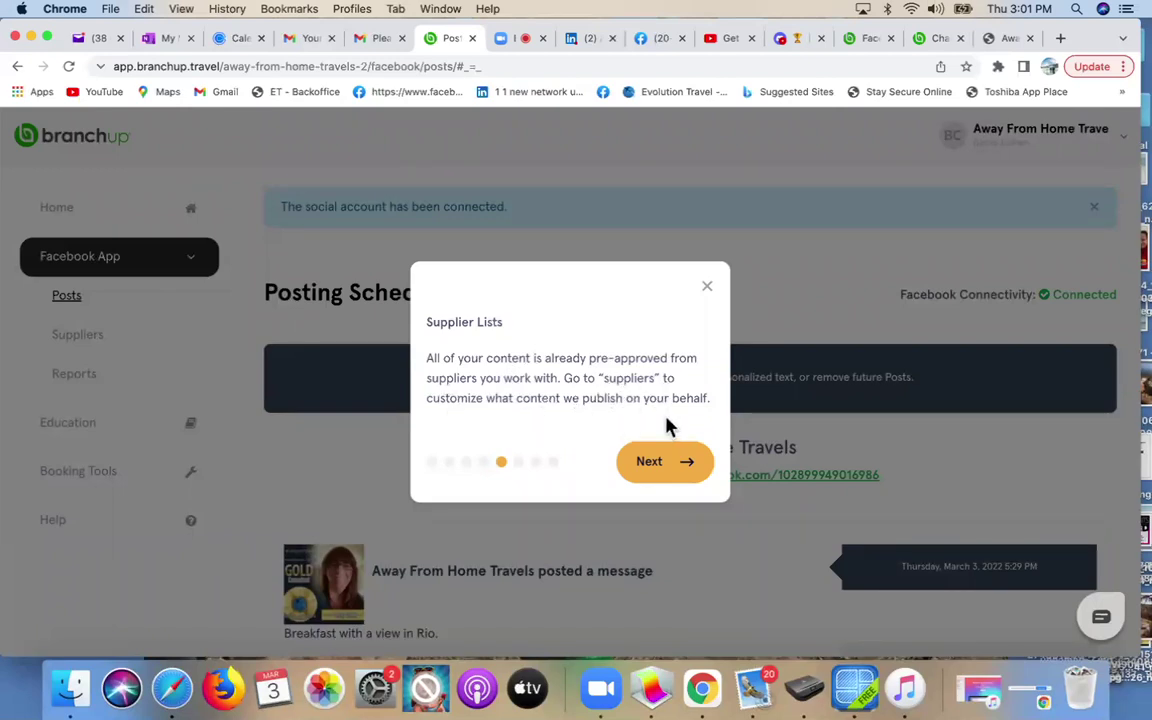
click(670, 464)
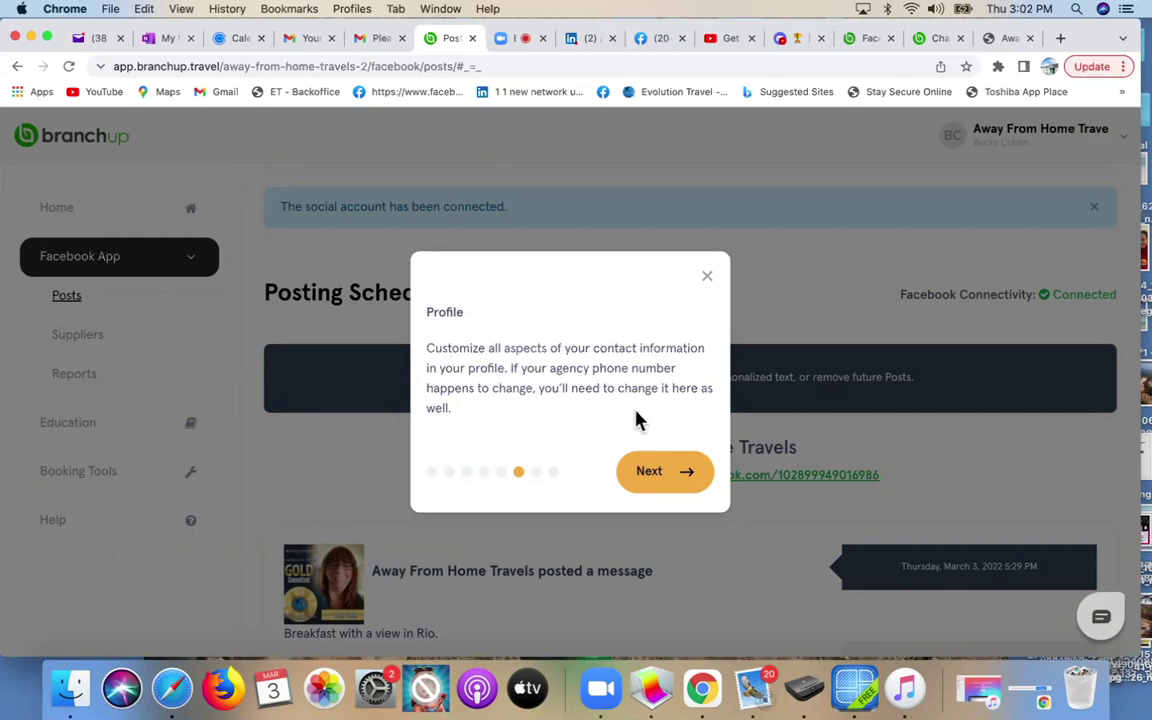
click(657, 473)
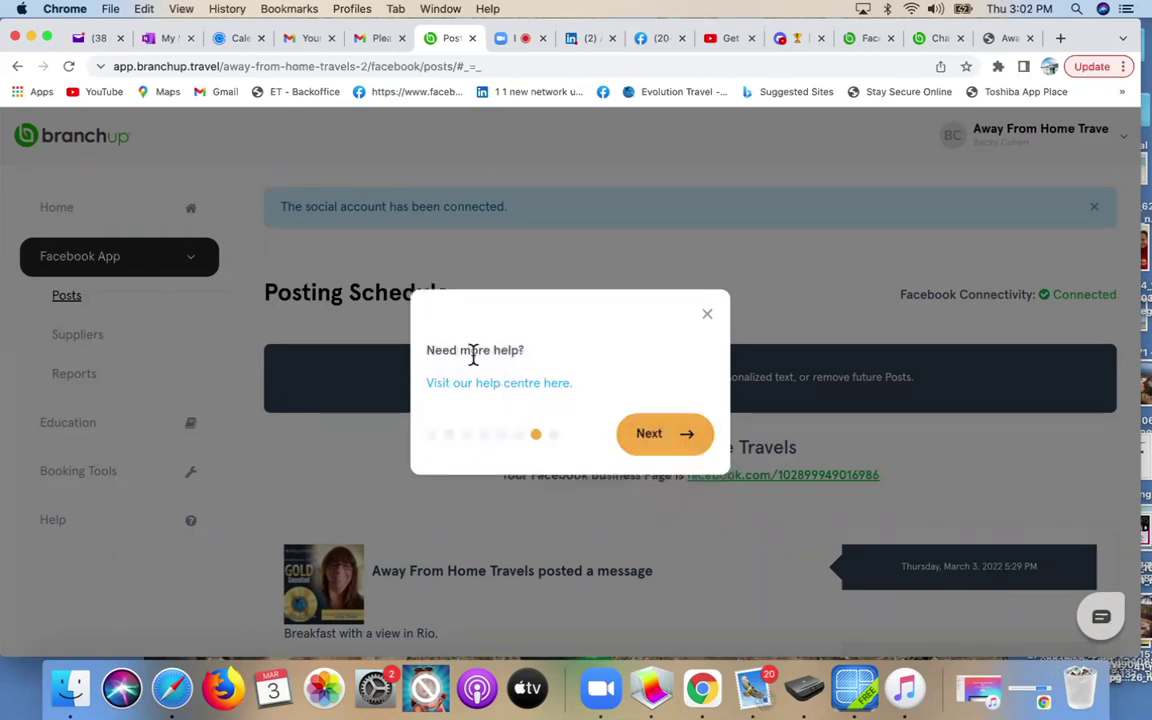
click(645, 436)
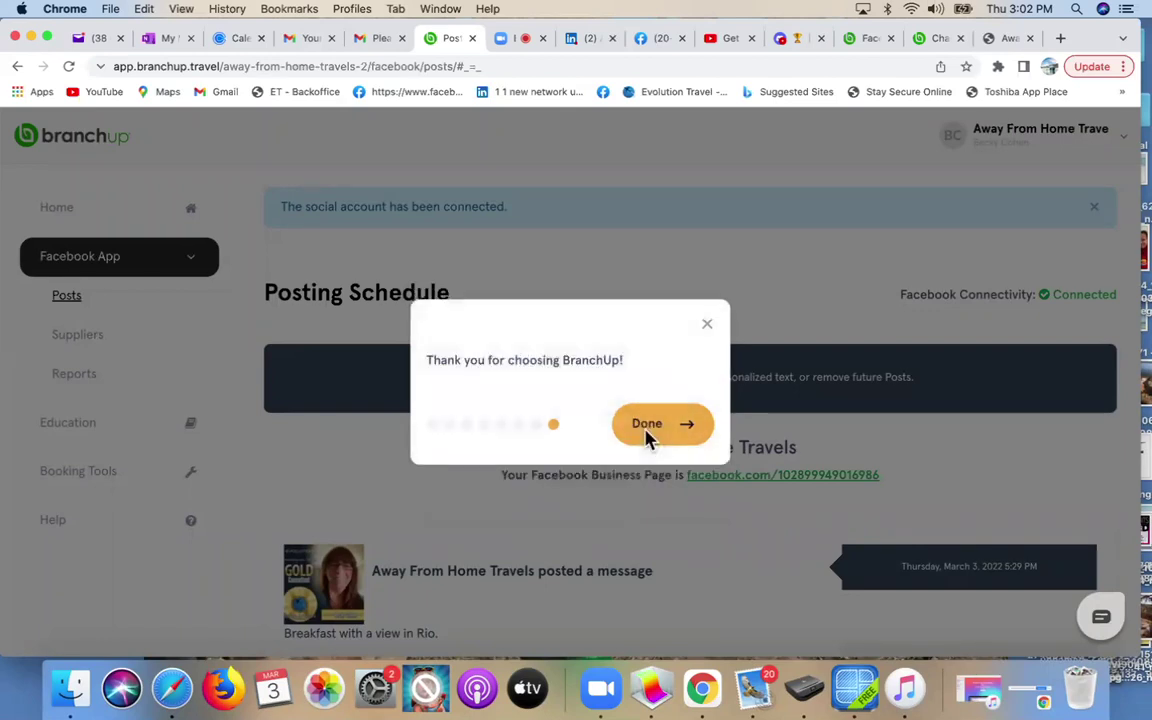
click(655, 432)
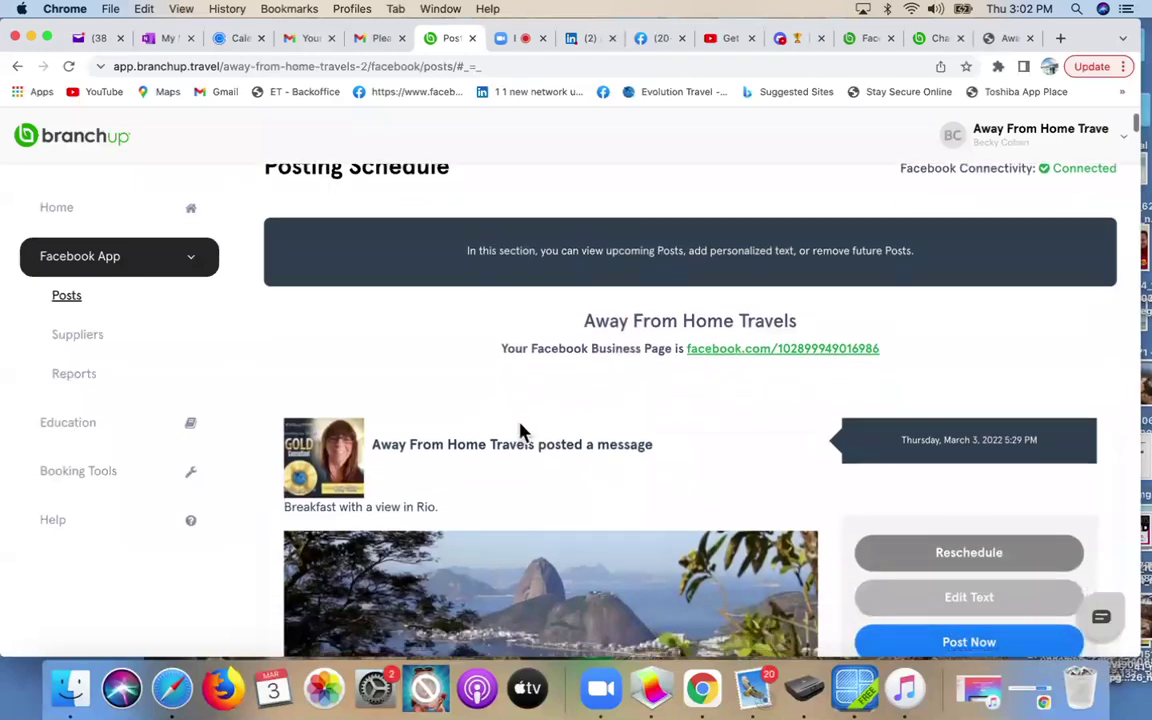
scroll(519, 432, down, 5)
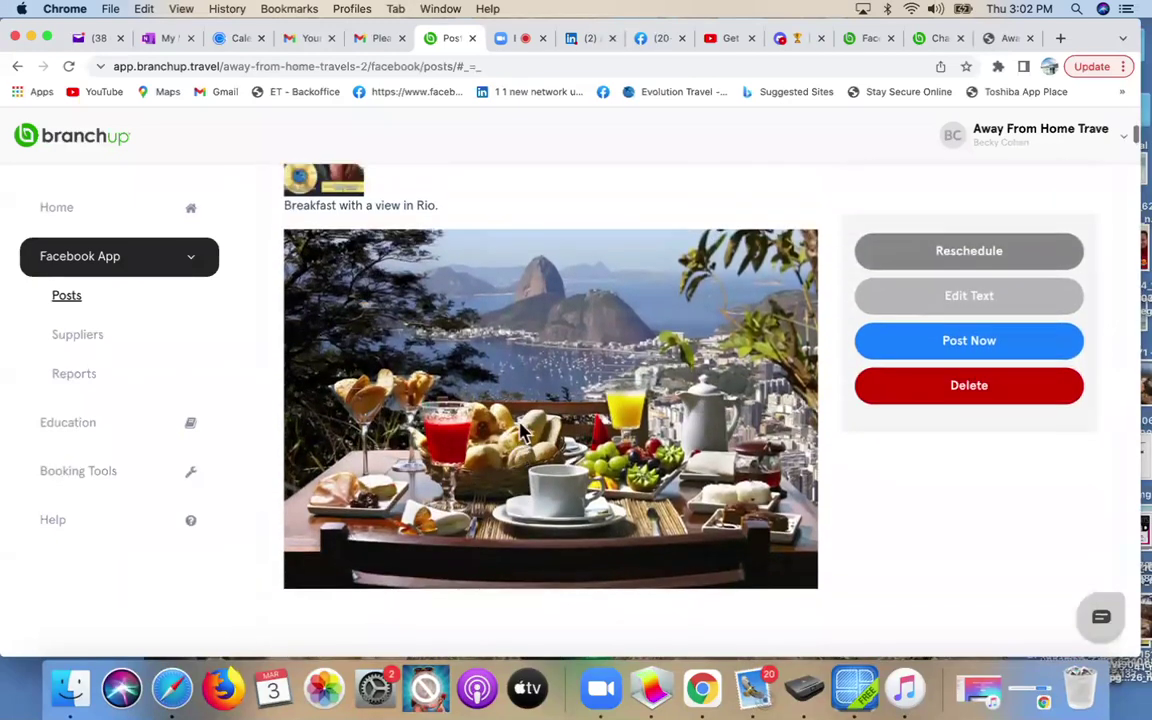
scroll(519, 432, down, 7)
scroll(519, 432, down, 2)
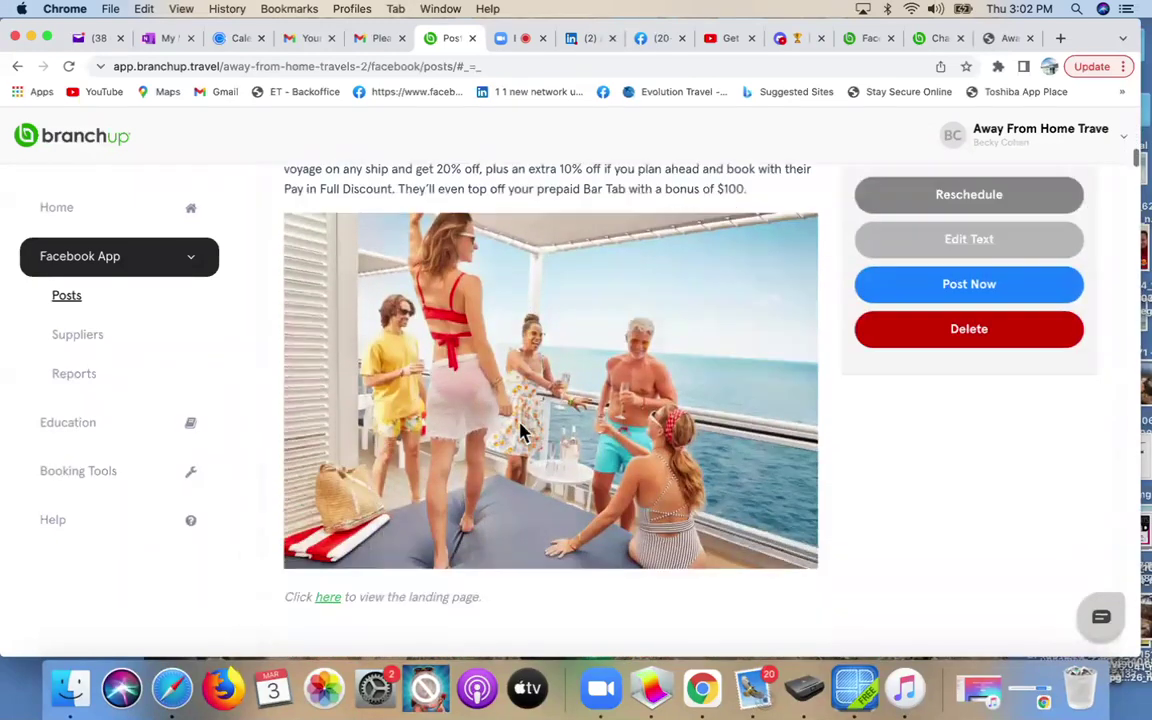
scroll(519, 432, up, 3)
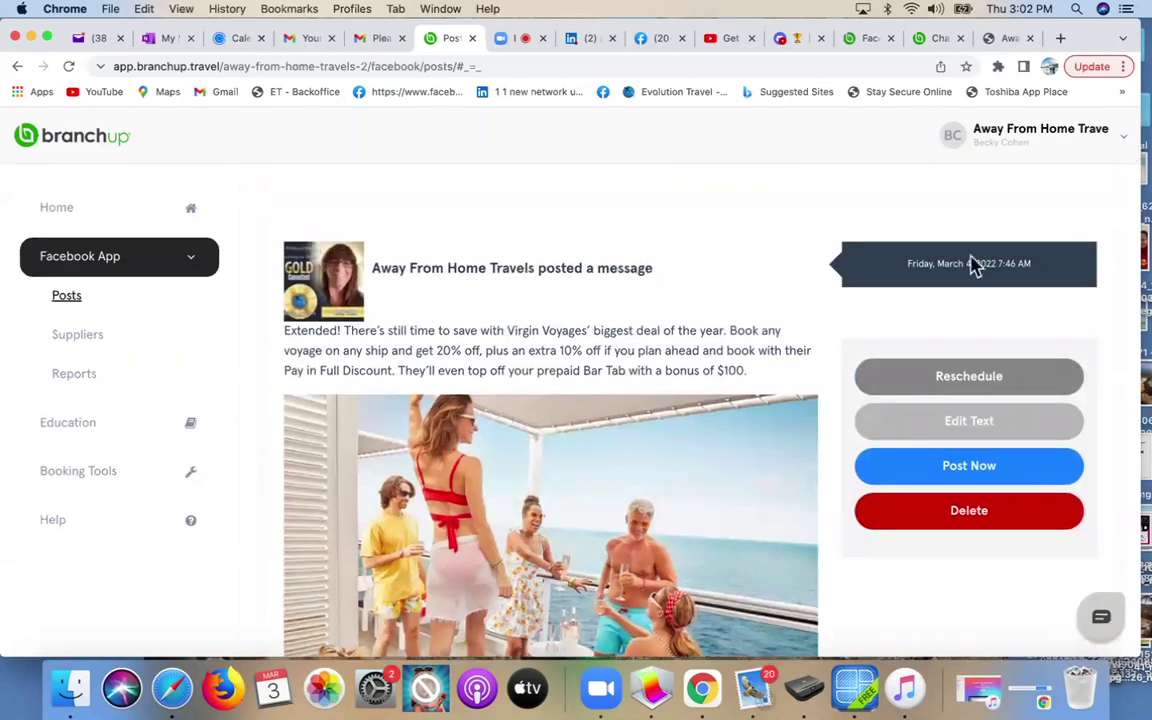
scroll(910, 280, up, 5)
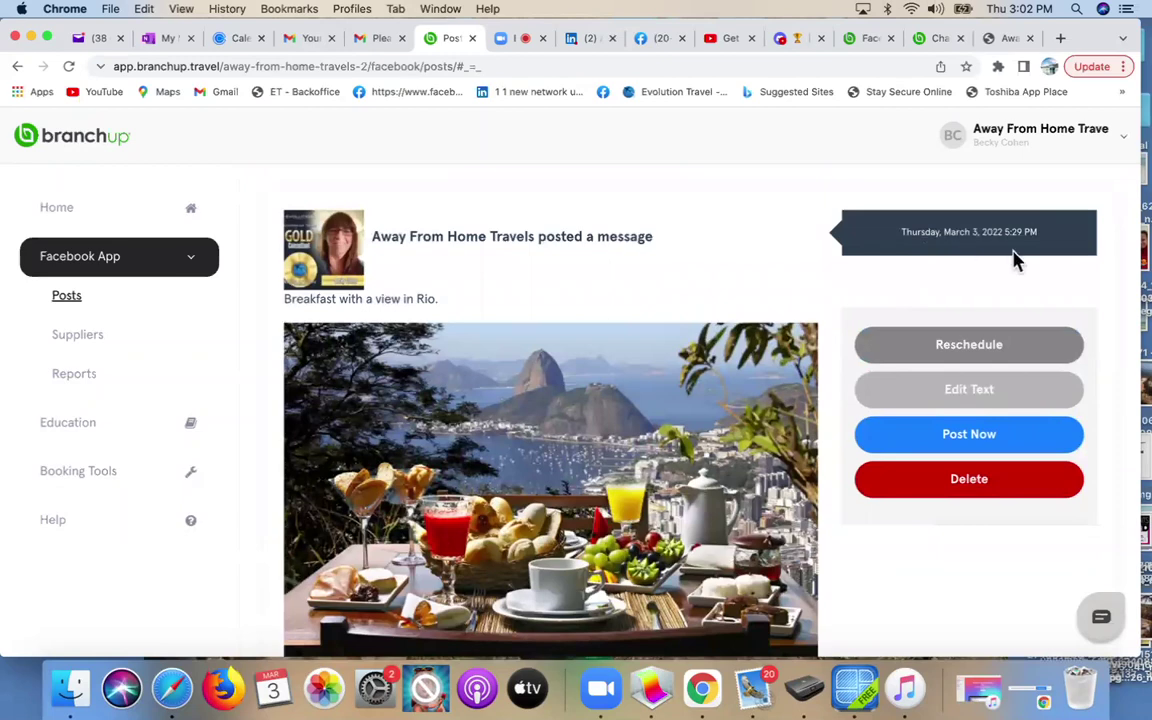
scroll(610, 485, down, 3)
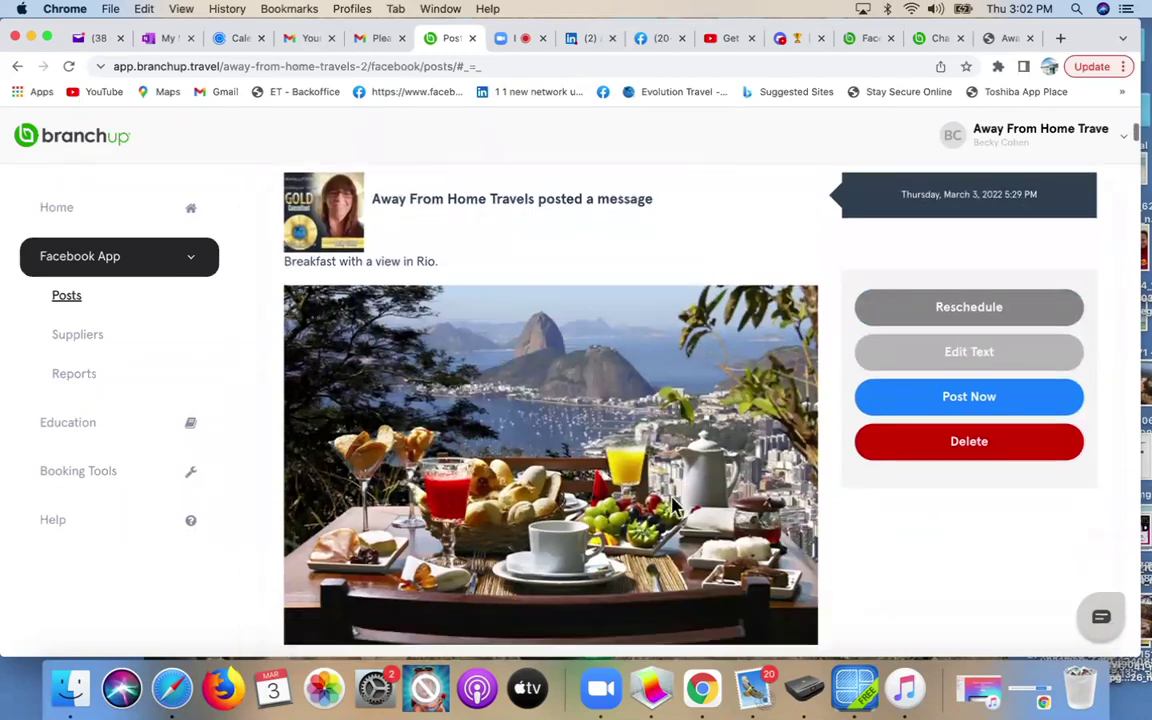
scroll(673, 507, down, 2)
scroll(673, 507, down, 3)
scroll(673, 507, down, 2)
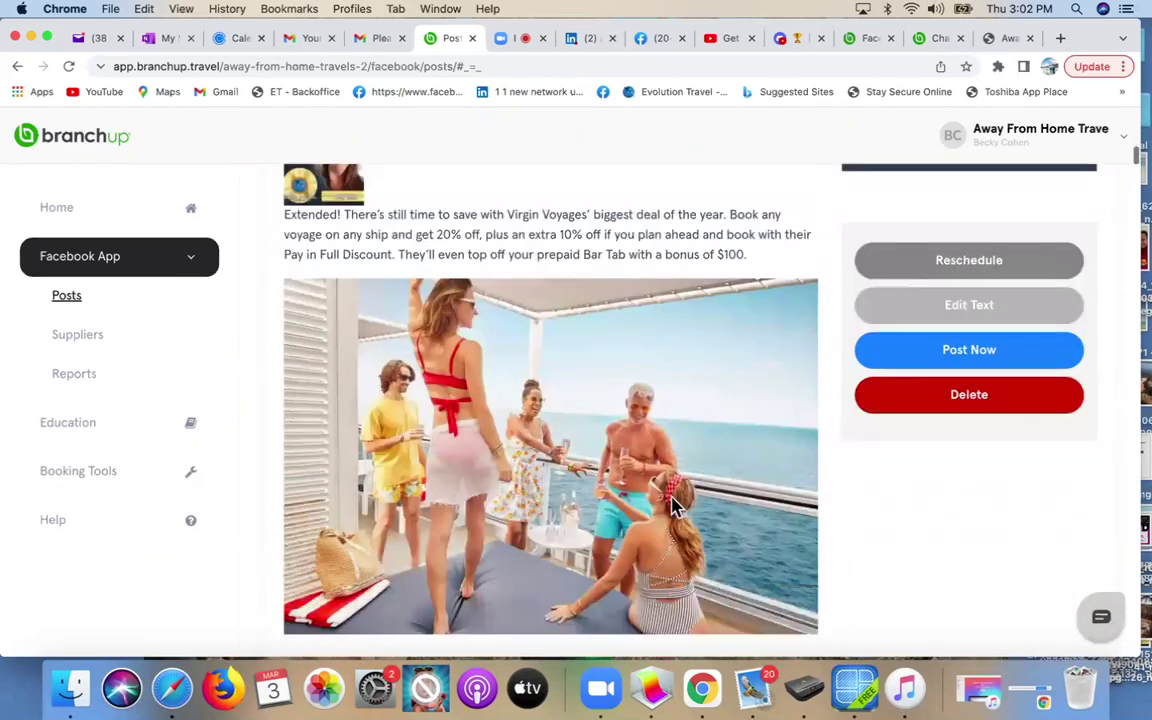
scroll(673, 507, down, 2)
scroll(673, 507, down, 3)
scroll(673, 507, down, 4)
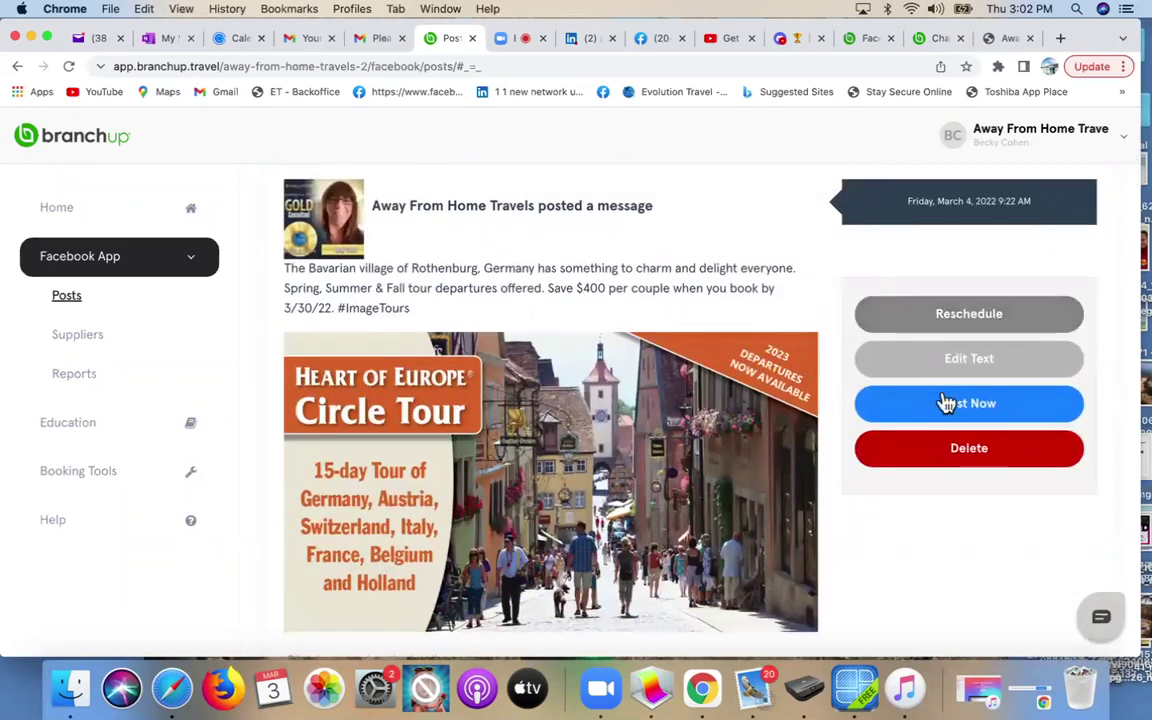
scroll(730, 500, down, 1)
scroll(733, 489, down, 1)
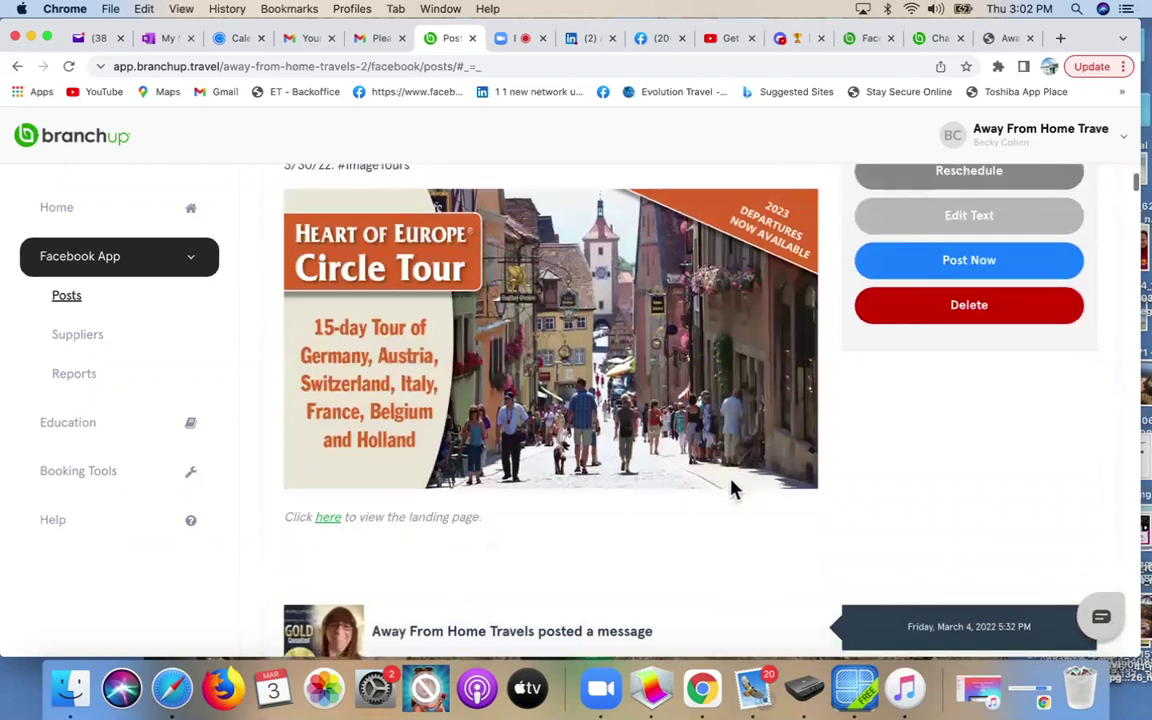
scroll(733, 489, down, 2)
scroll(733, 489, down, 1)
scroll(733, 489, down, 2)
scroll(733, 489, down, 2)
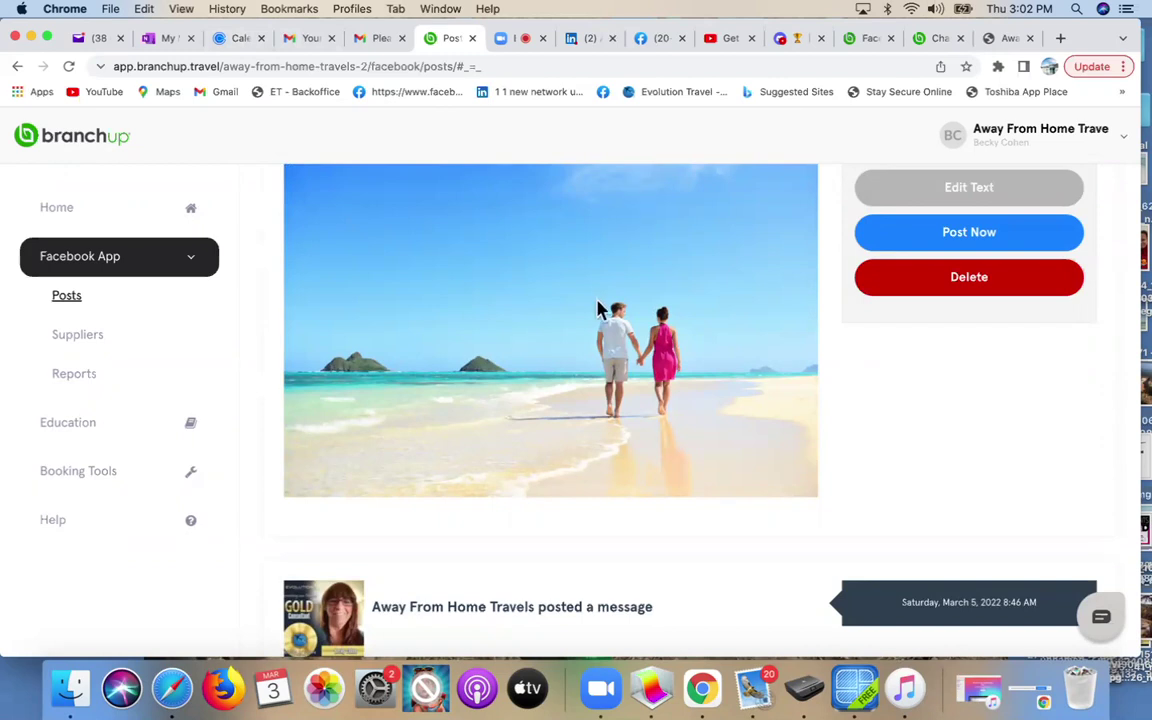
scroll(560, 215, down, 5)
scroll(563, 215, up, 5)
scroll(563, 215, up, 5)
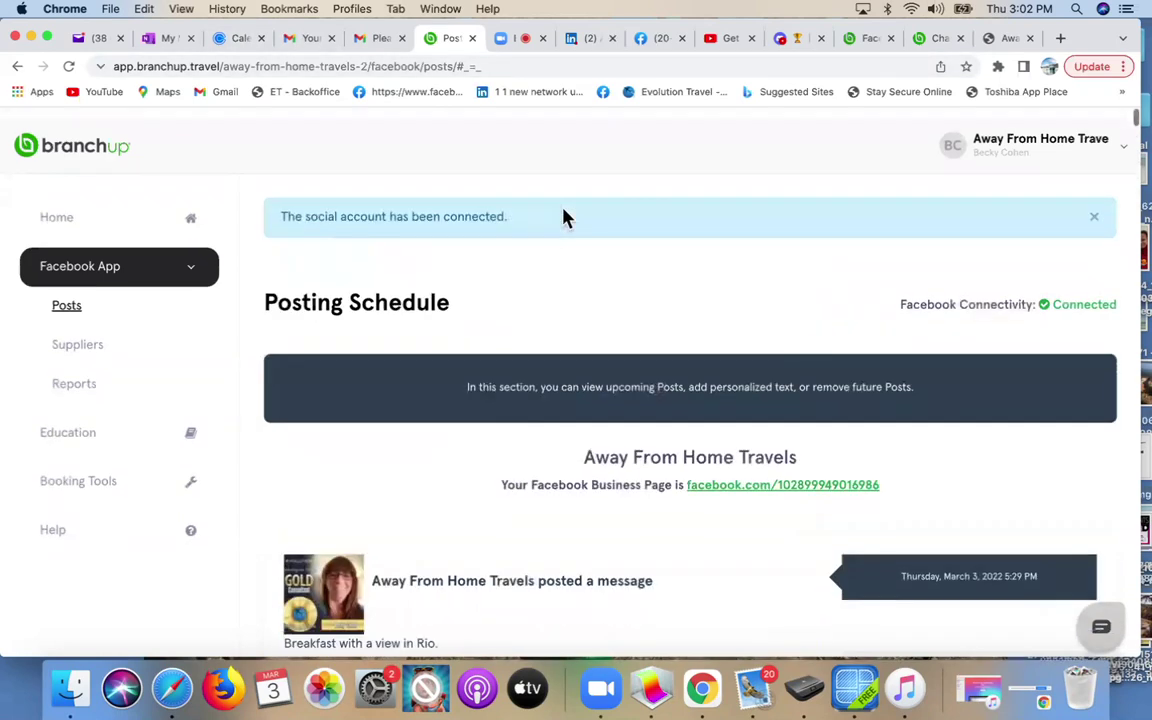
- Bookmark the Posting Schedule page as 'Branch-Up Posting Schedule' in the Bookmarks Bar
click(966, 66)
click(880, 133)
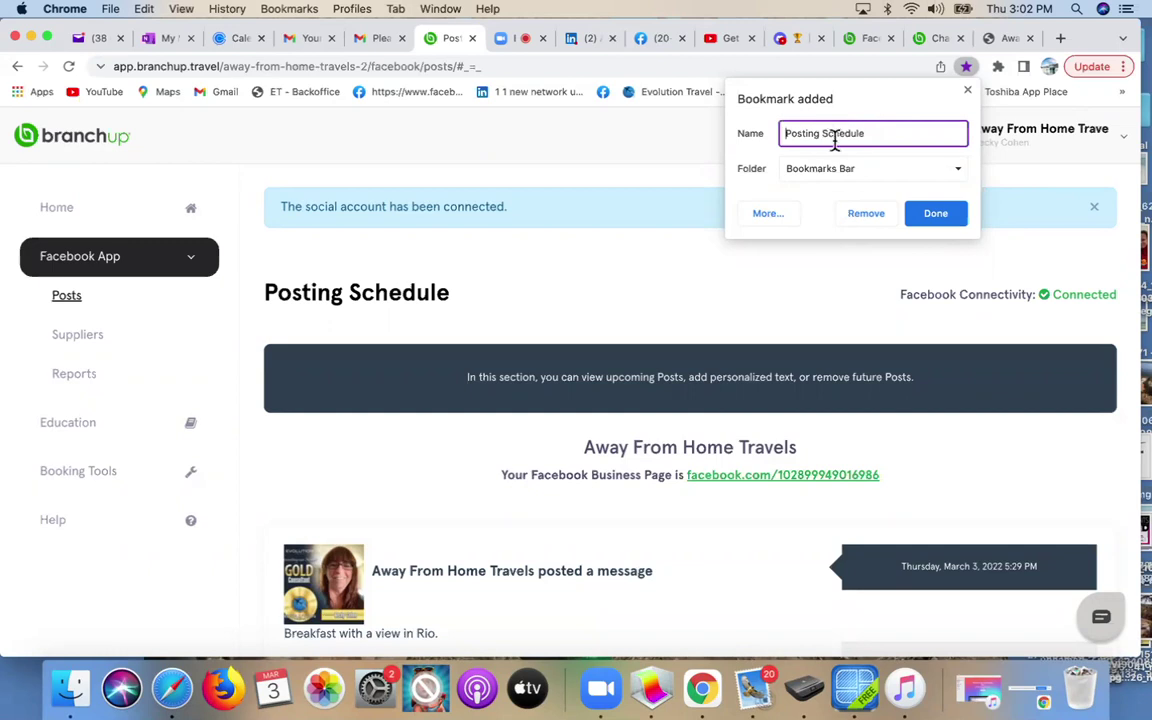
key(super+Left)
text(Branc)
text(h)
text(-U)
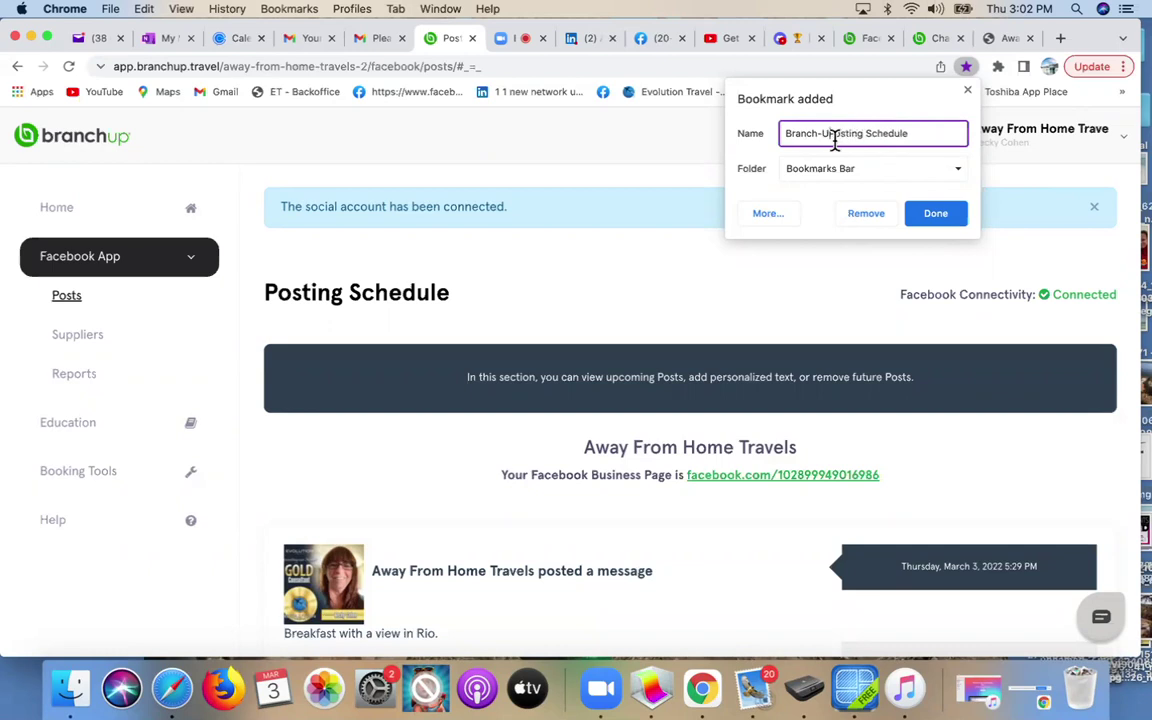
text(p)
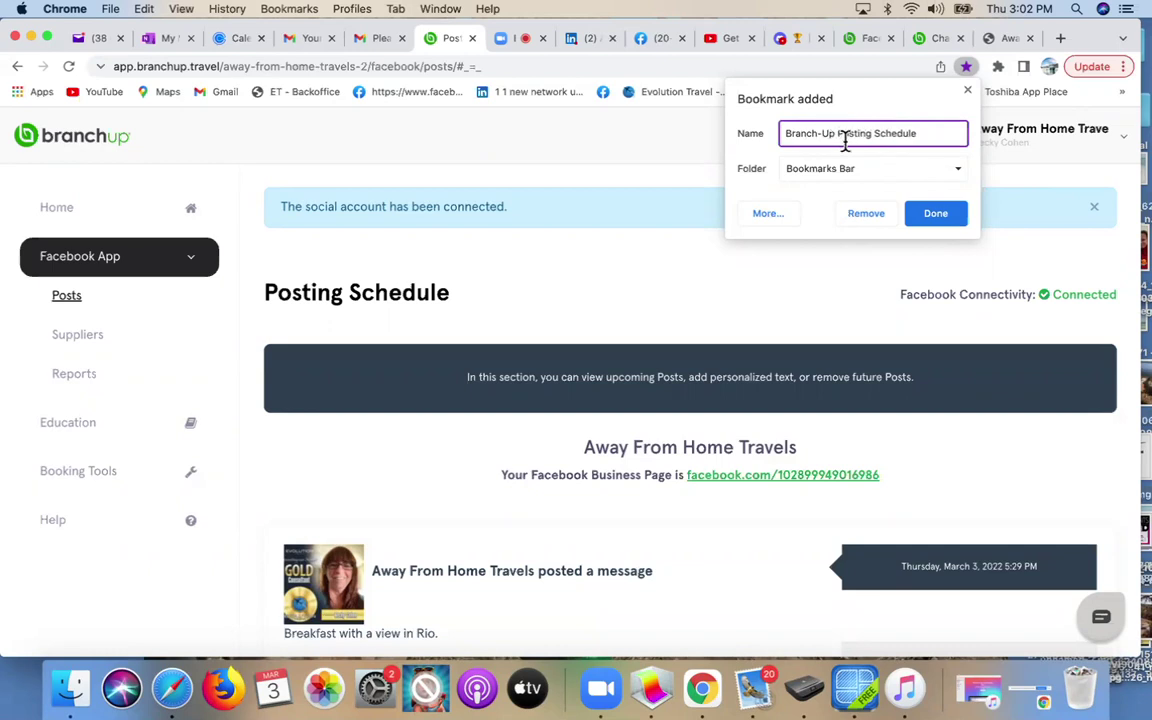
click(936, 214)
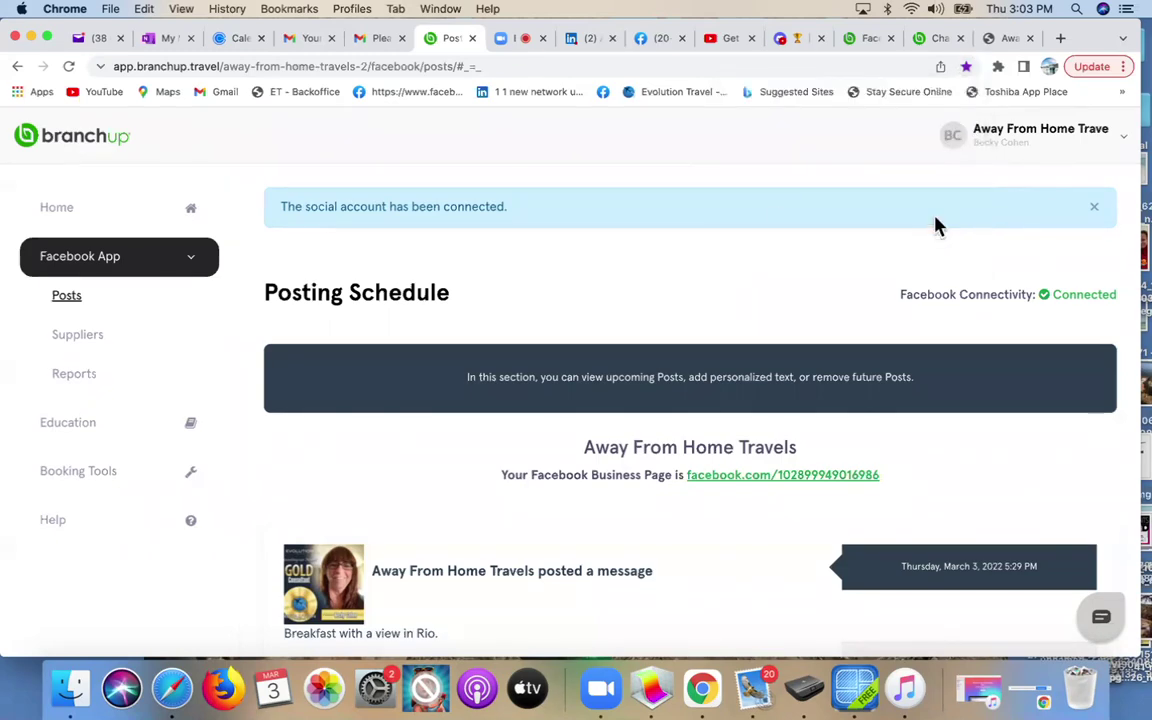
- Review the March 5–7 scheduled Facebook posts, then close the BranchUp posts tab
scroll(795, 358, down, 2)
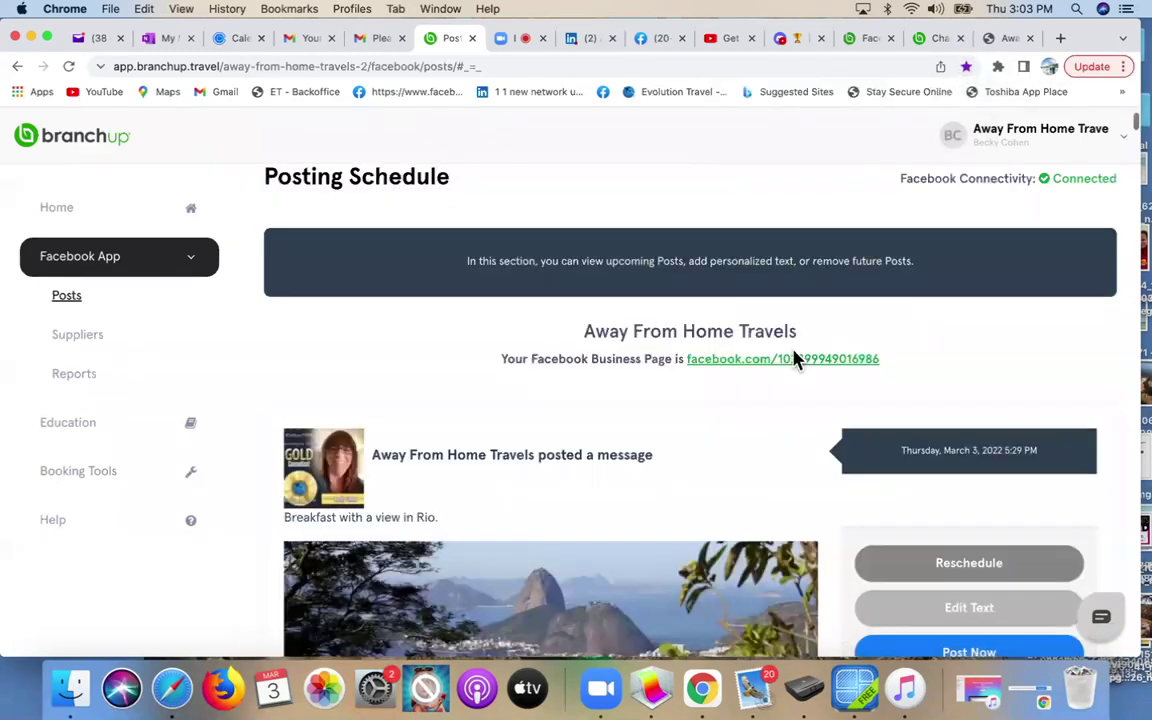
scroll(795, 358, down, 3)
scroll(795, 358, down, 4)
scroll(795, 358, down, 4)
scroll(795, 358, down, 4)
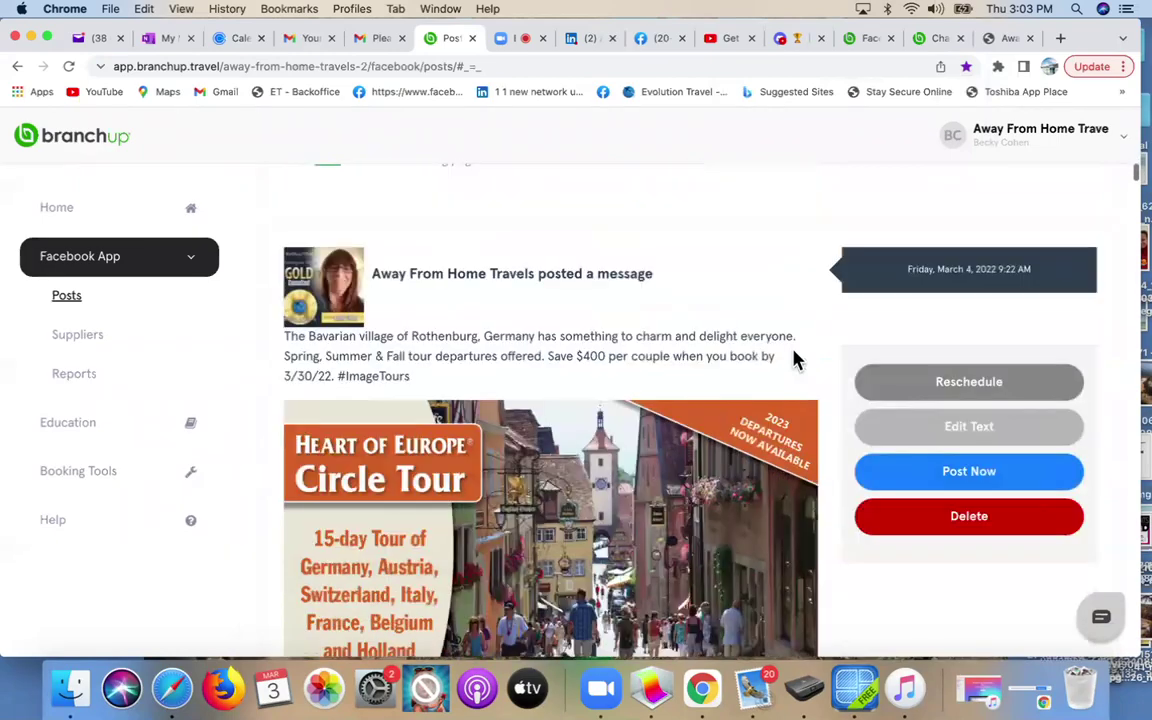
scroll(797, 360, down, 4)
scroll(797, 360, down, 4)
scroll(795, 362, down, 5)
scroll(795, 366, down, 4)
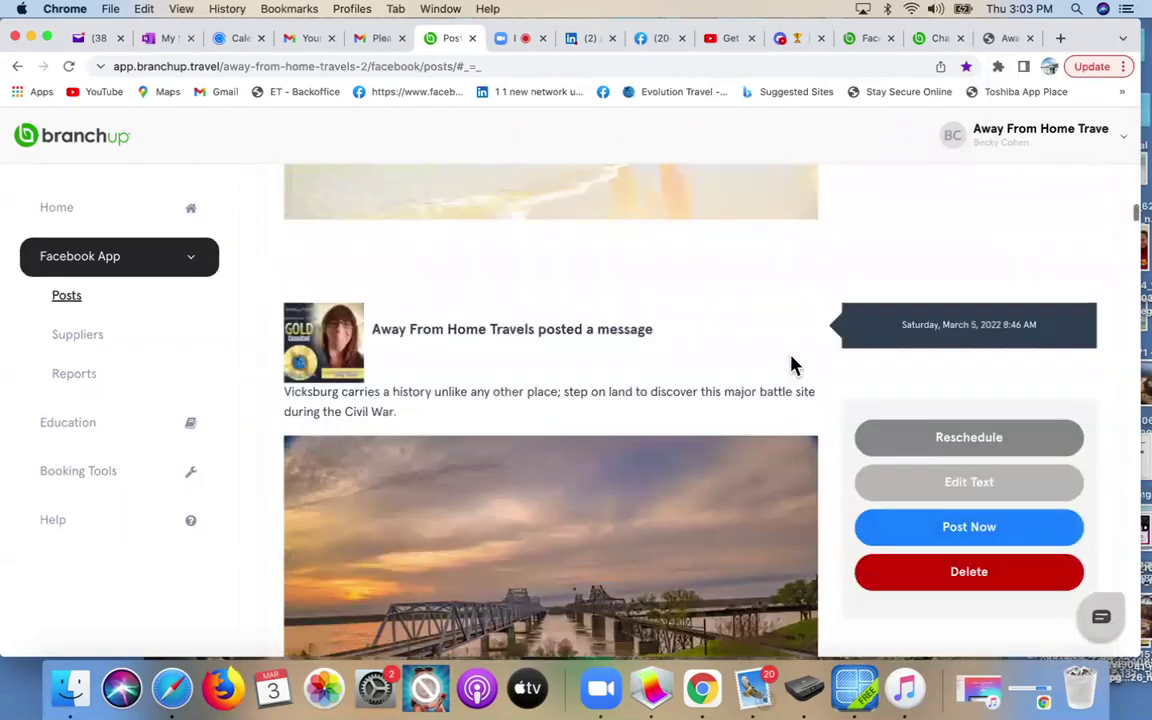
scroll(795, 366, down, 4)
scroll(795, 366, down, 3)
scroll(795, 366, down, 4)
scroll(795, 366, down, 4)
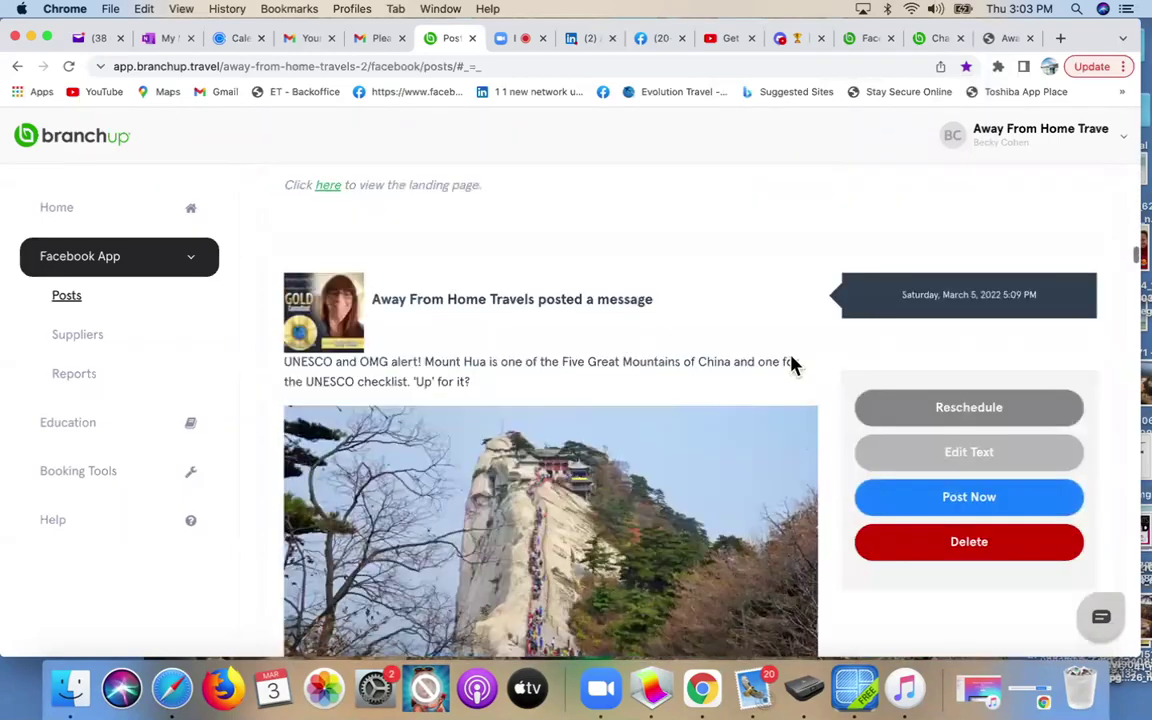
scroll(792, 365, down, 2)
scroll(792, 365, down, 4)
scroll(792, 365, down, 2)
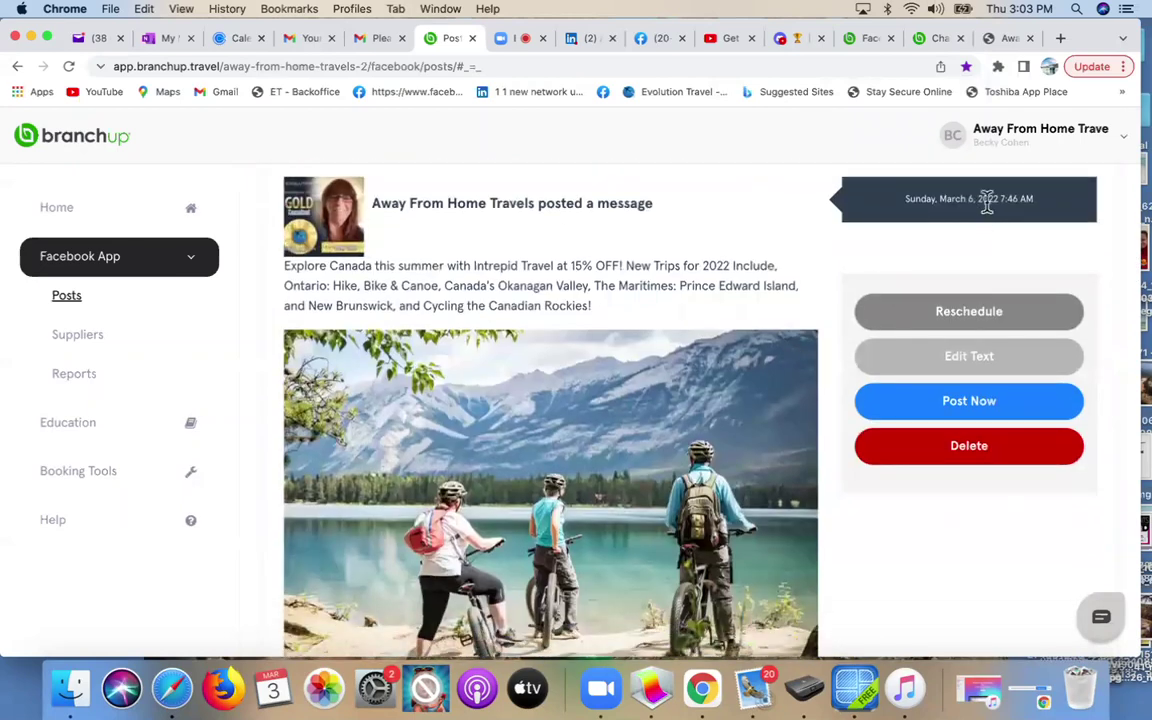
scroll(714, 497, down, 5)
scroll(714, 500, down, 6)
scroll(714, 500, down, 5)
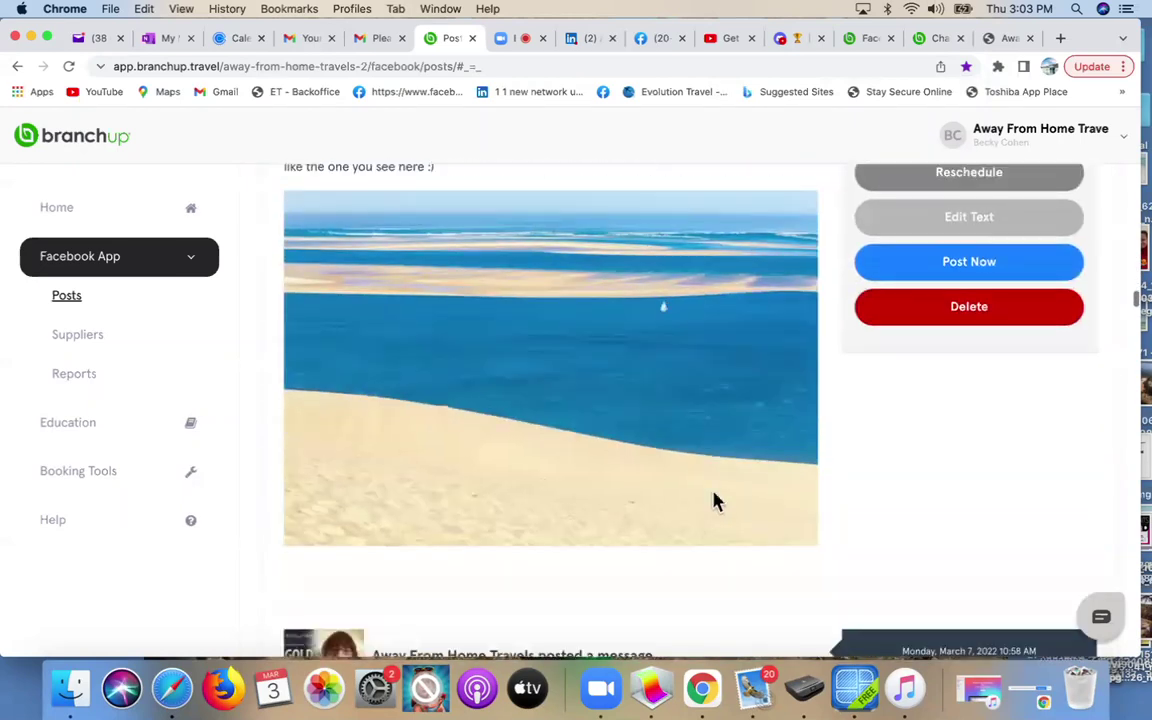
scroll(714, 500, down, 3)
scroll(714, 500, down, 3)
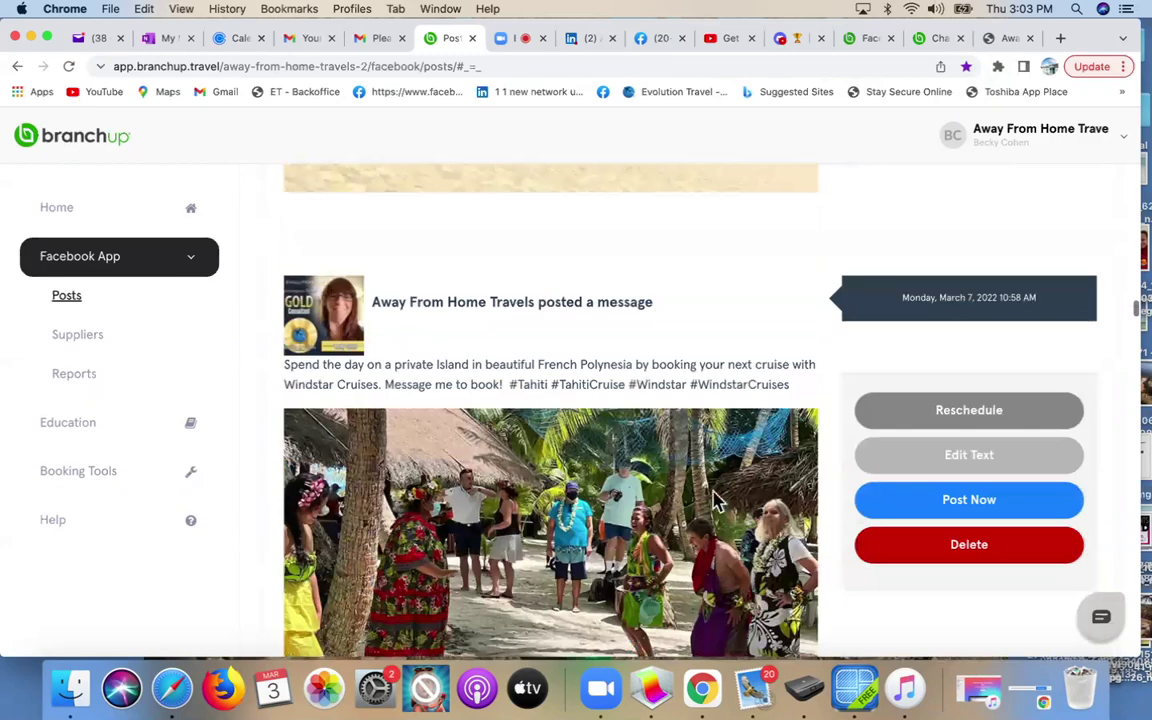
scroll(714, 500, down, 8)
scroll(714, 500, down, 4)
scroll(714, 500, down, 3)
scroll(714, 500, down, 2)
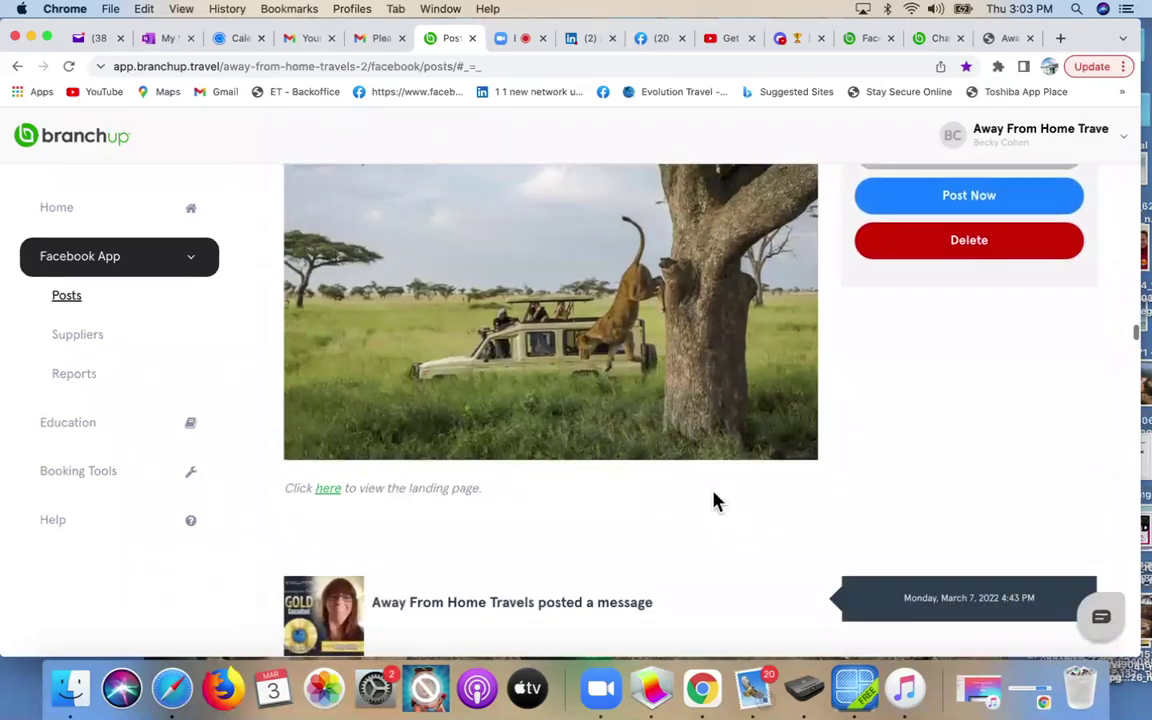
scroll(714, 500, down, 3)
scroll(714, 500, down, 7)
scroll(714, 500, down, 6)
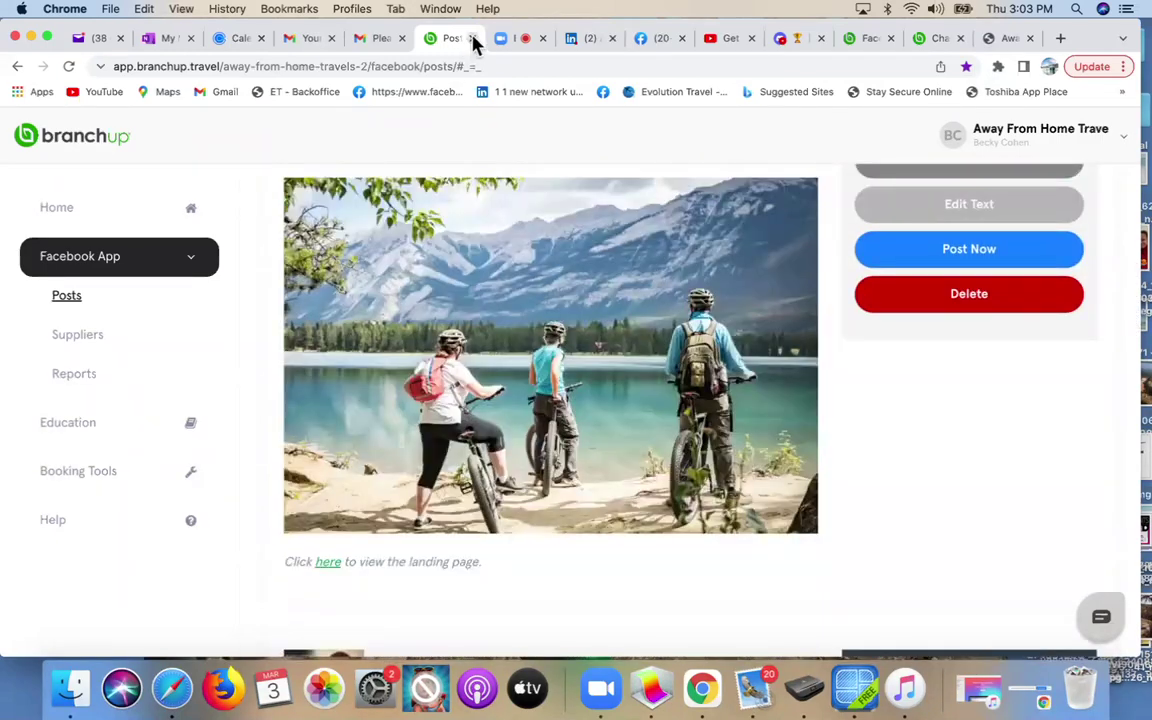
click(472, 38)
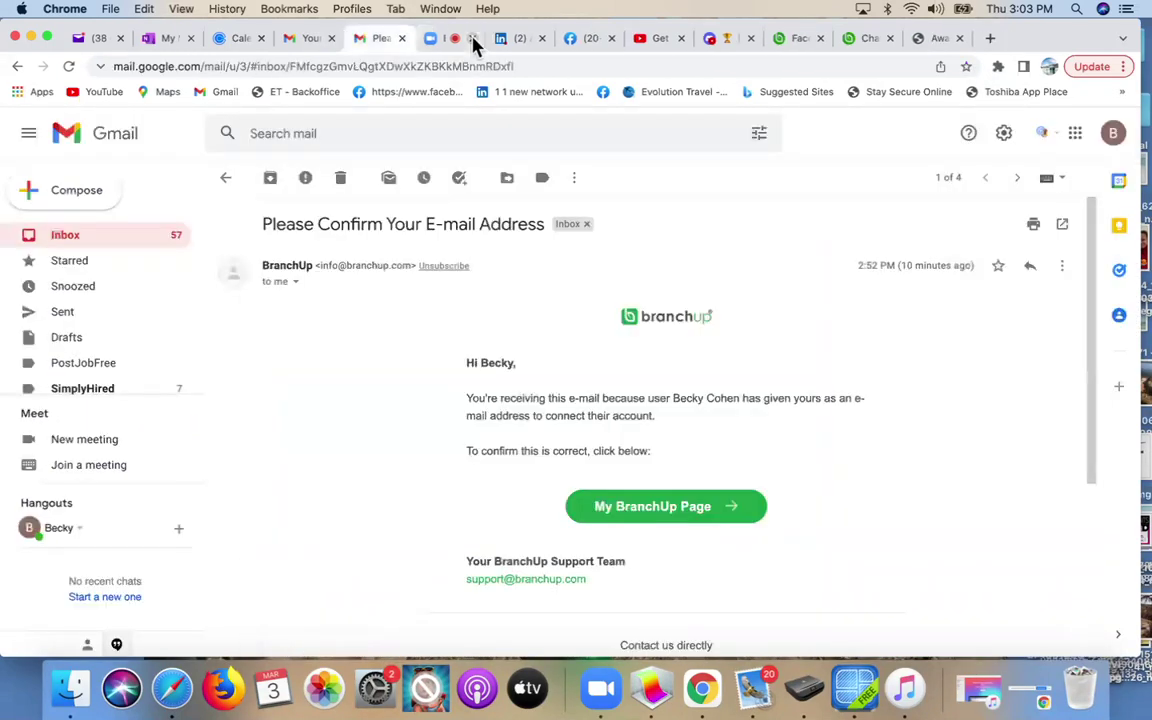
- Switch Facebook to the other saved profile and attempt to log in with it
click(588, 40)
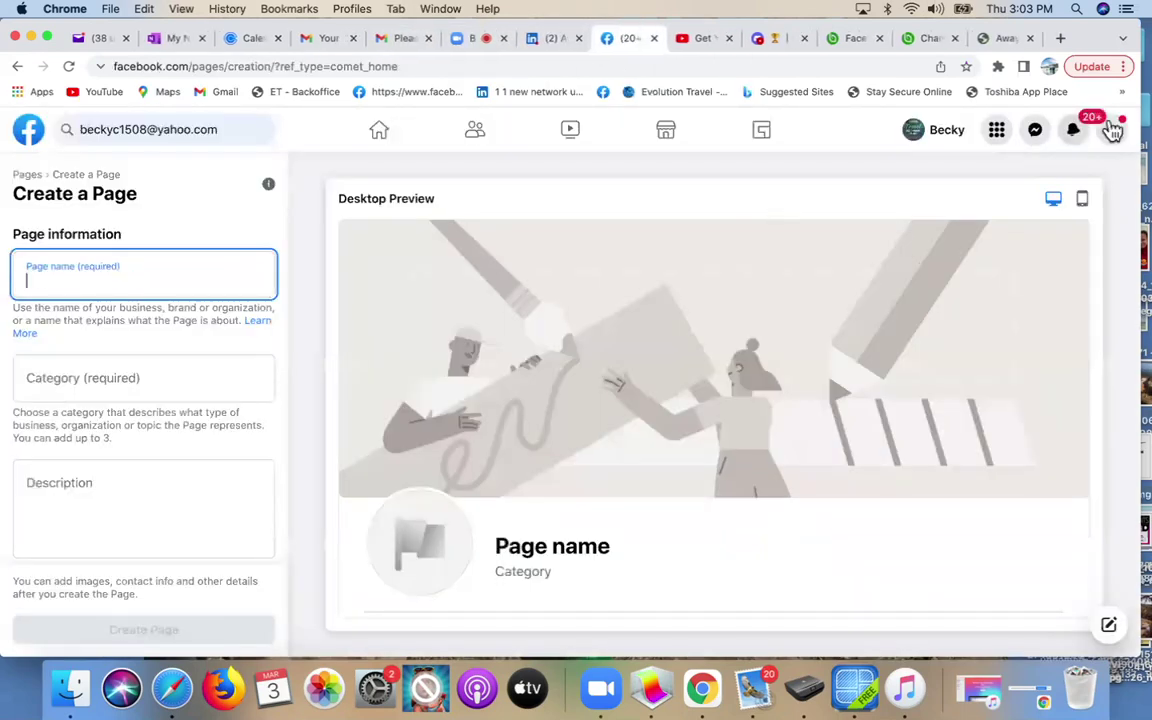
click(1114, 131)
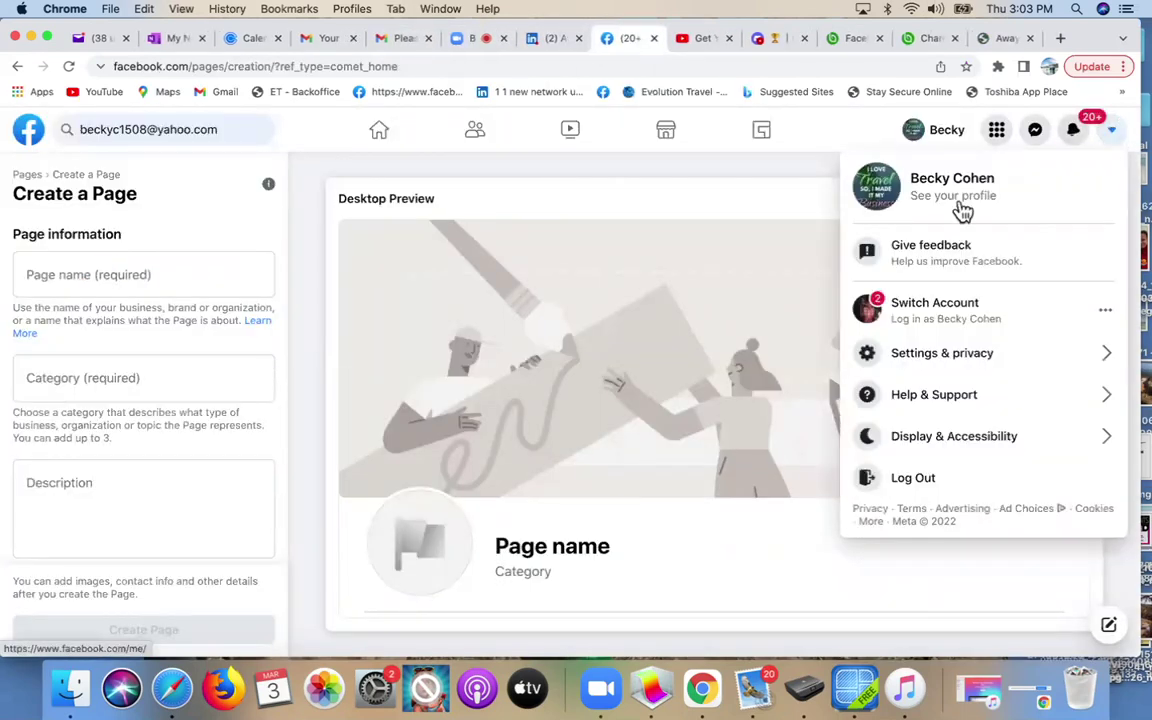
click(939, 312)
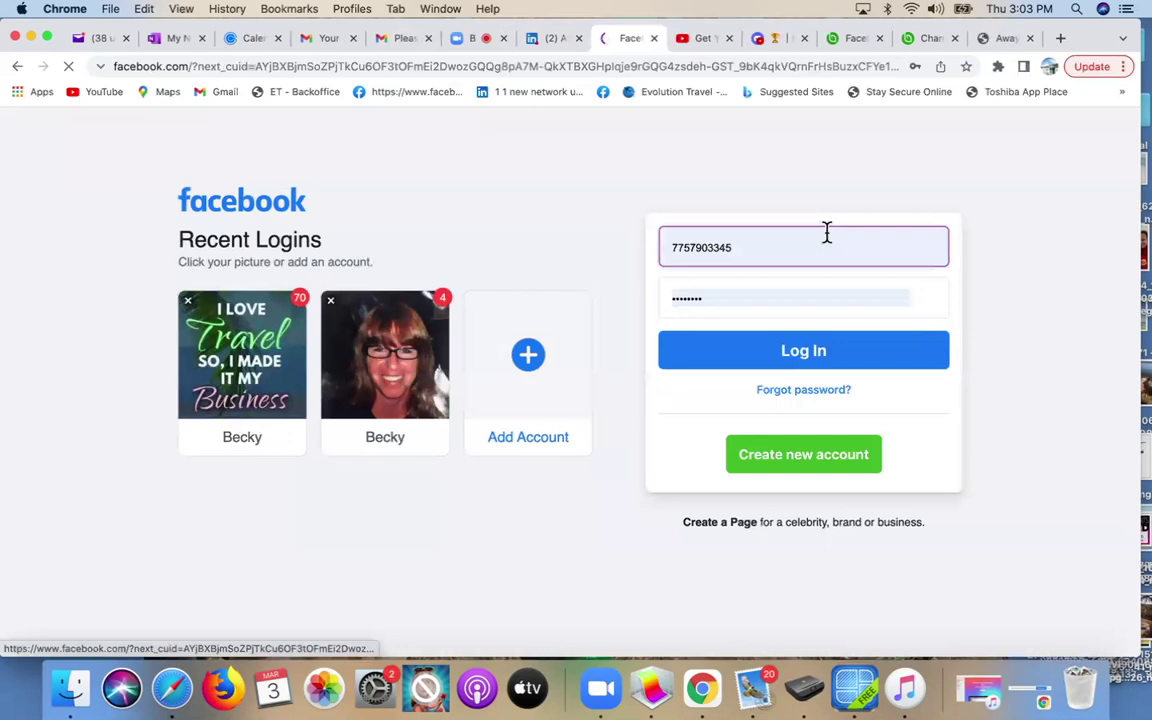
click(446, 324)
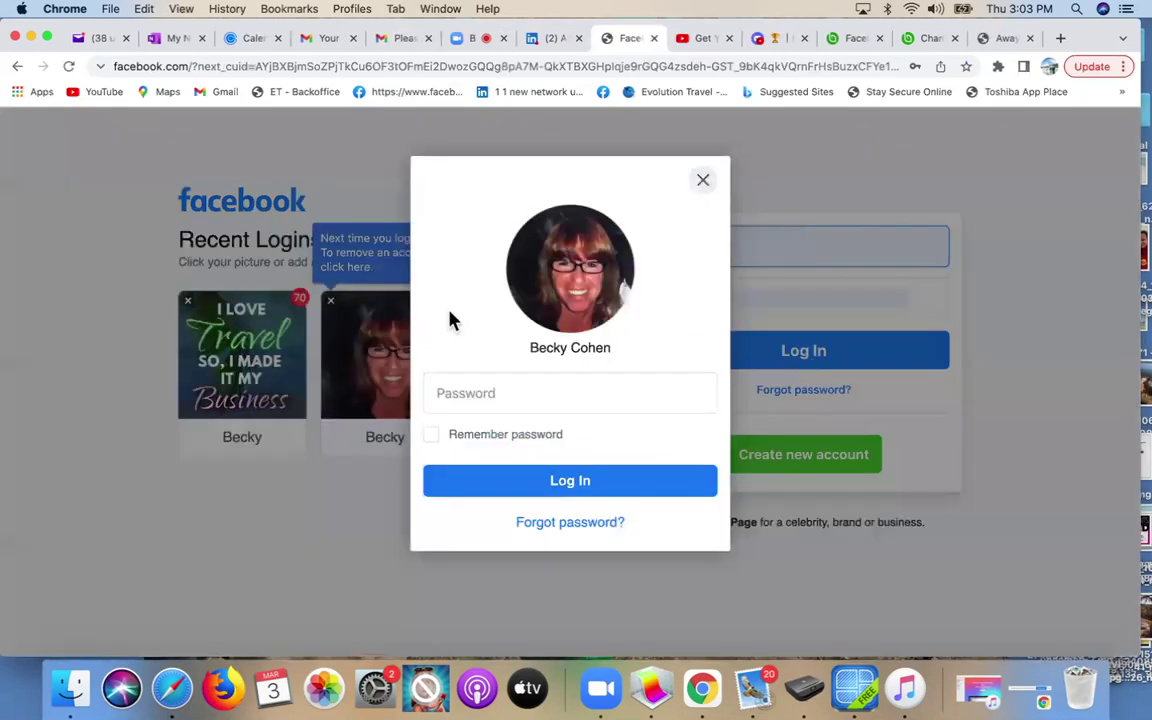
click(526, 482)
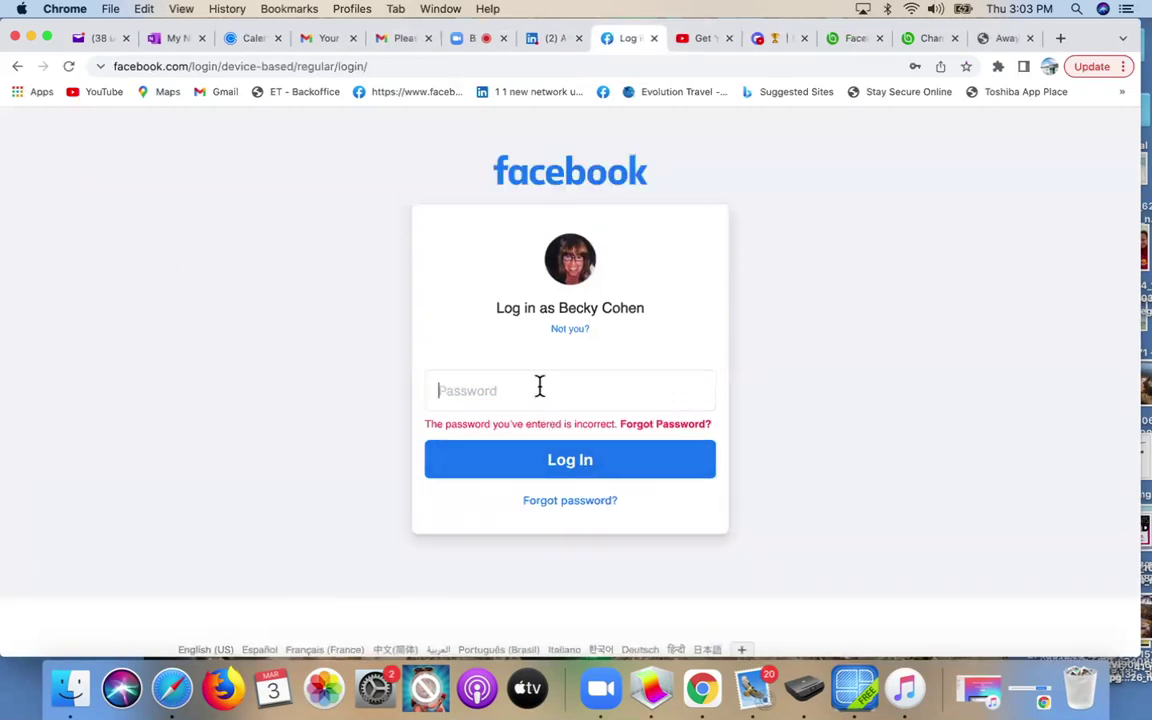
- Try the autofilled saved password, then request a password-reset code sent by email
click(539, 386)
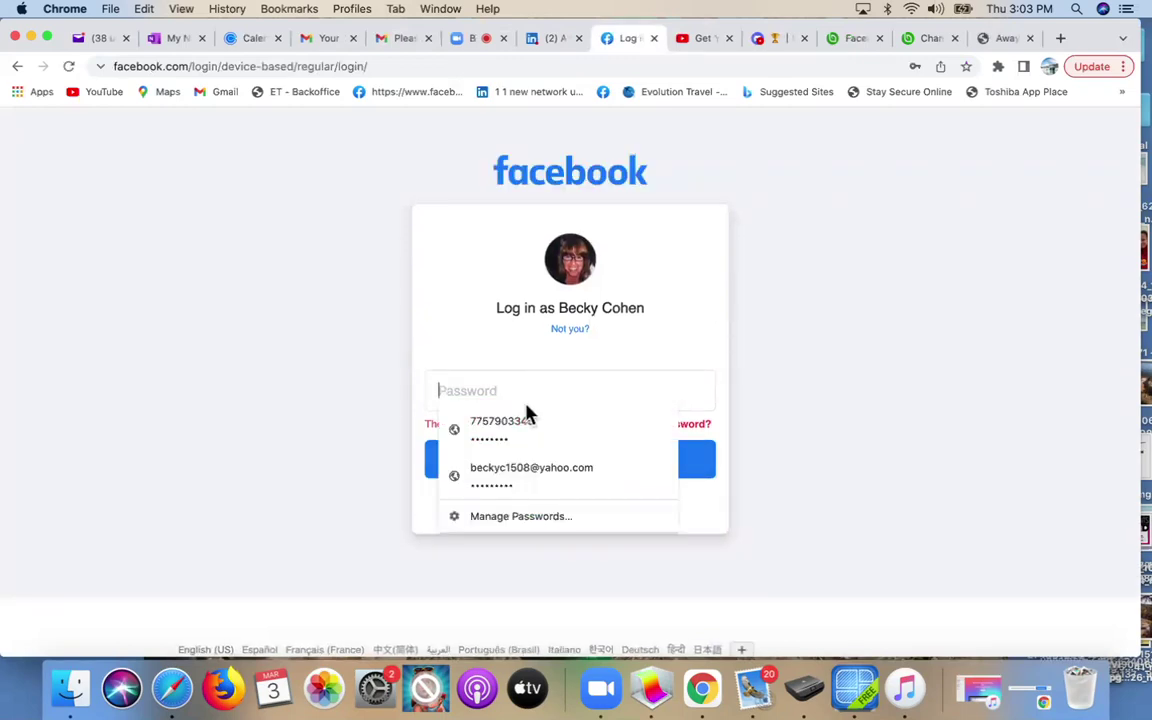
click(517, 424)
click(551, 477)
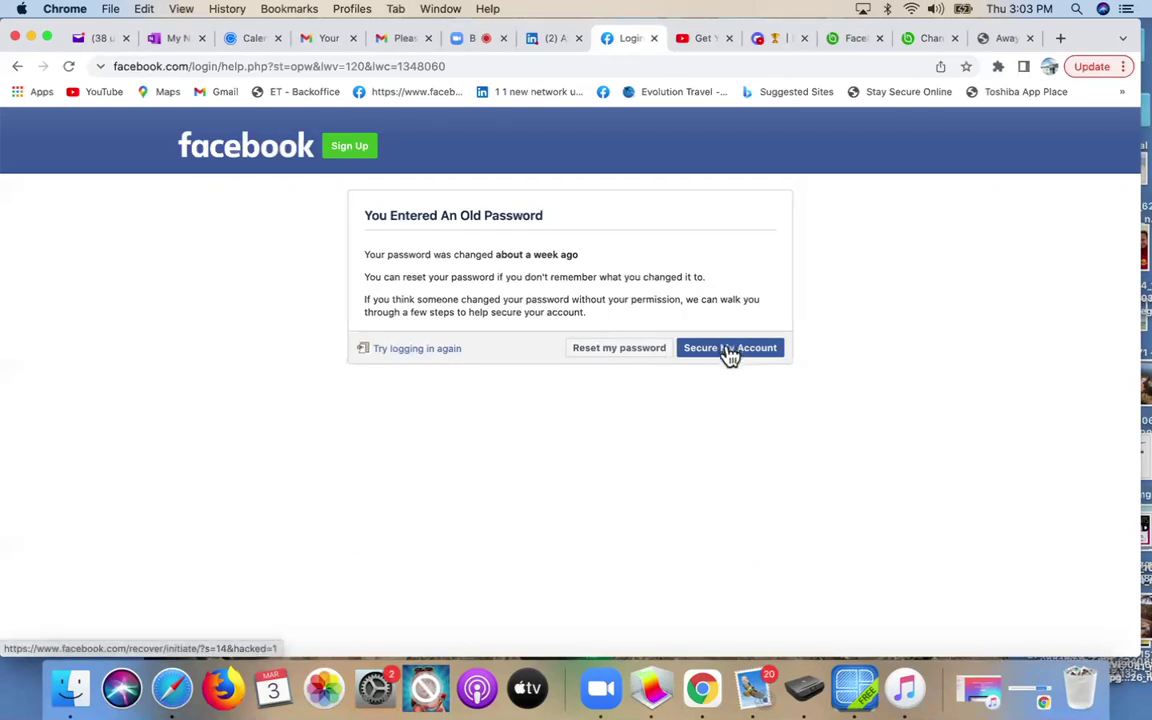
click(635, 358)
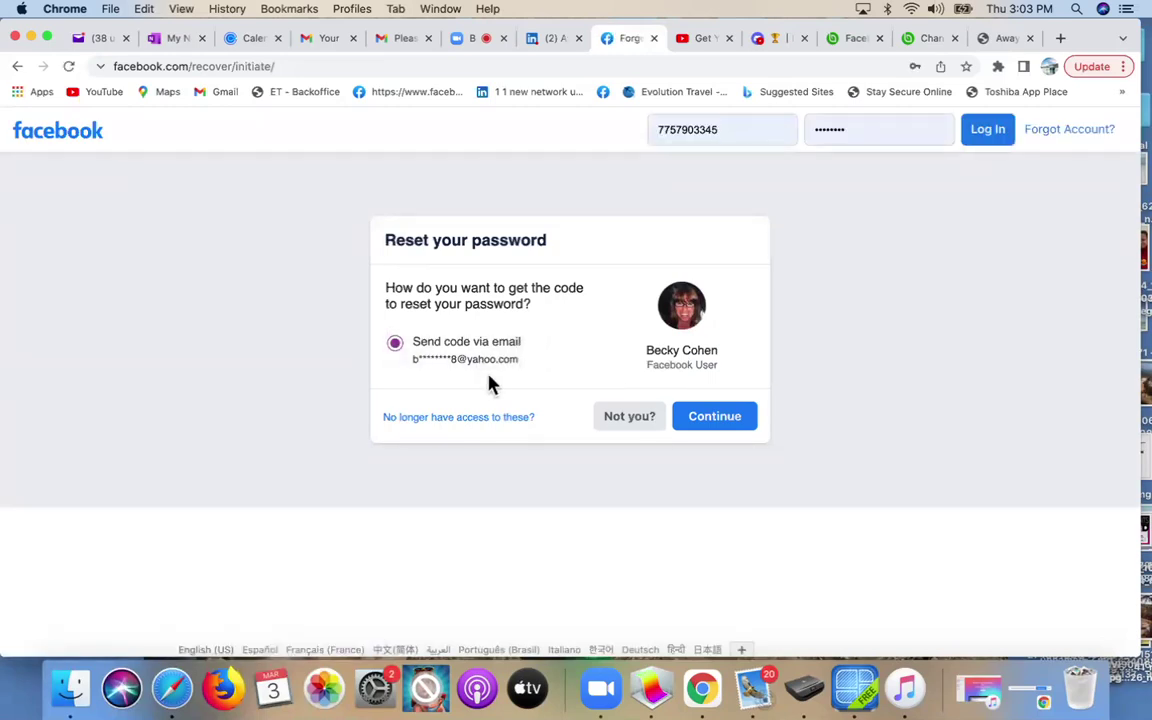
click(720, 427)
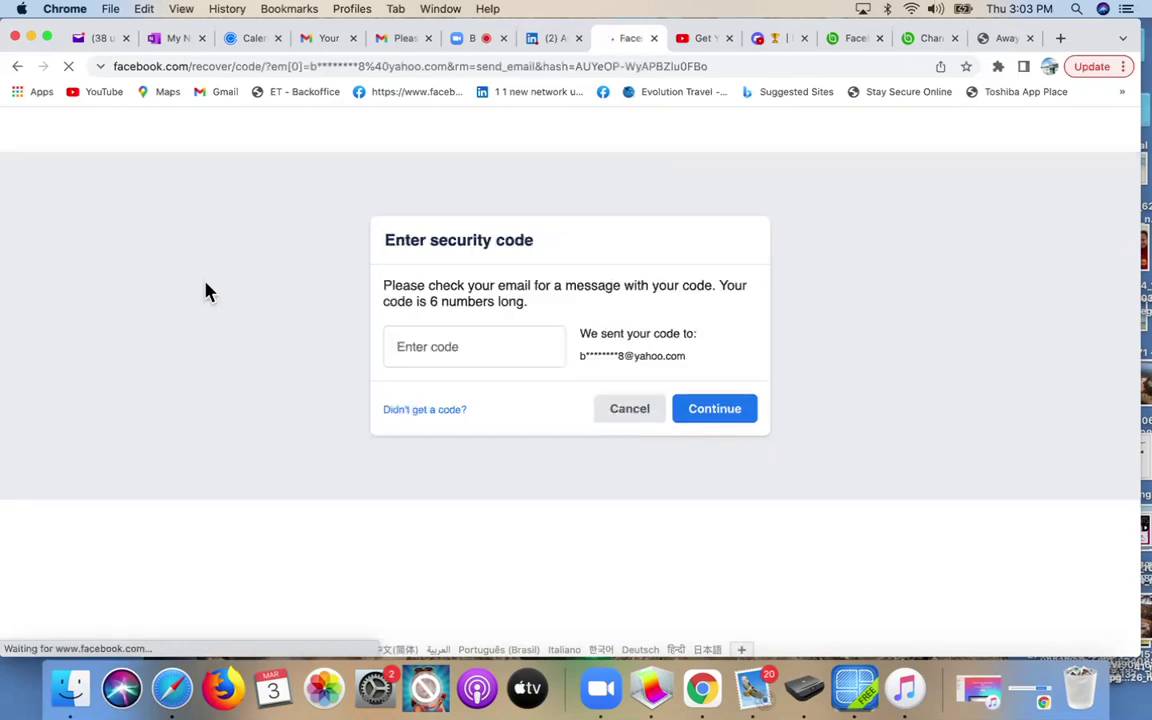
- Locate and open the Facebook account recovery code email in the Yahoo inbox
click(76, 33)
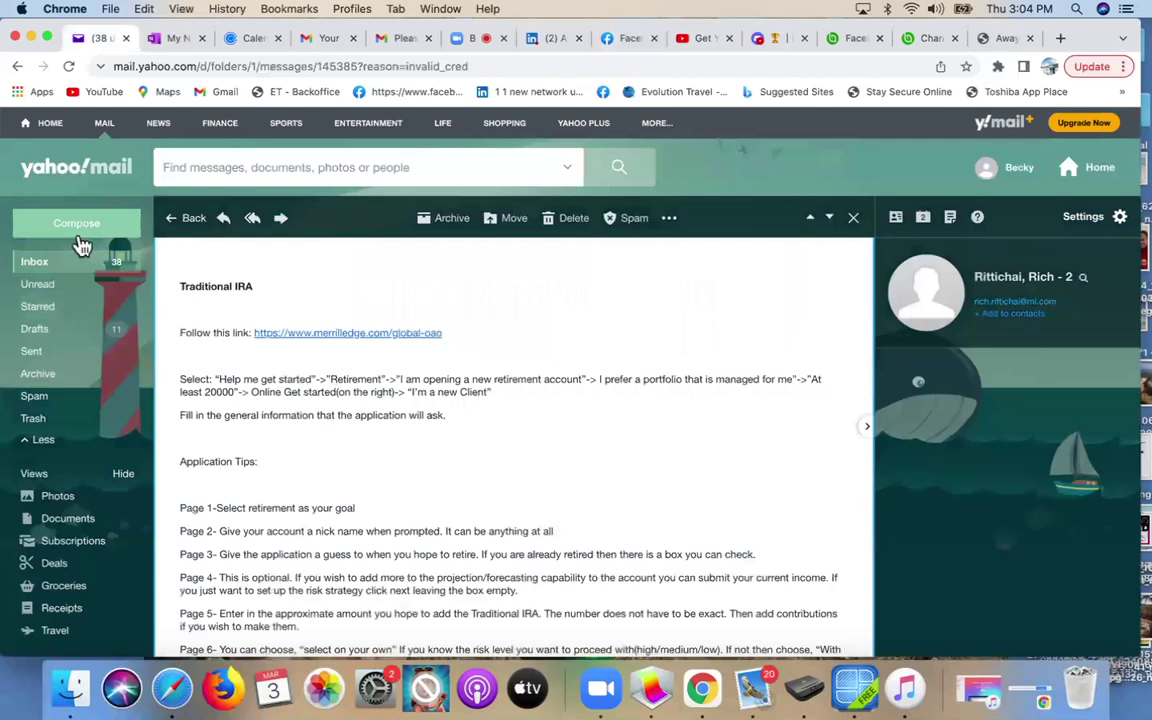
click(79, 266)
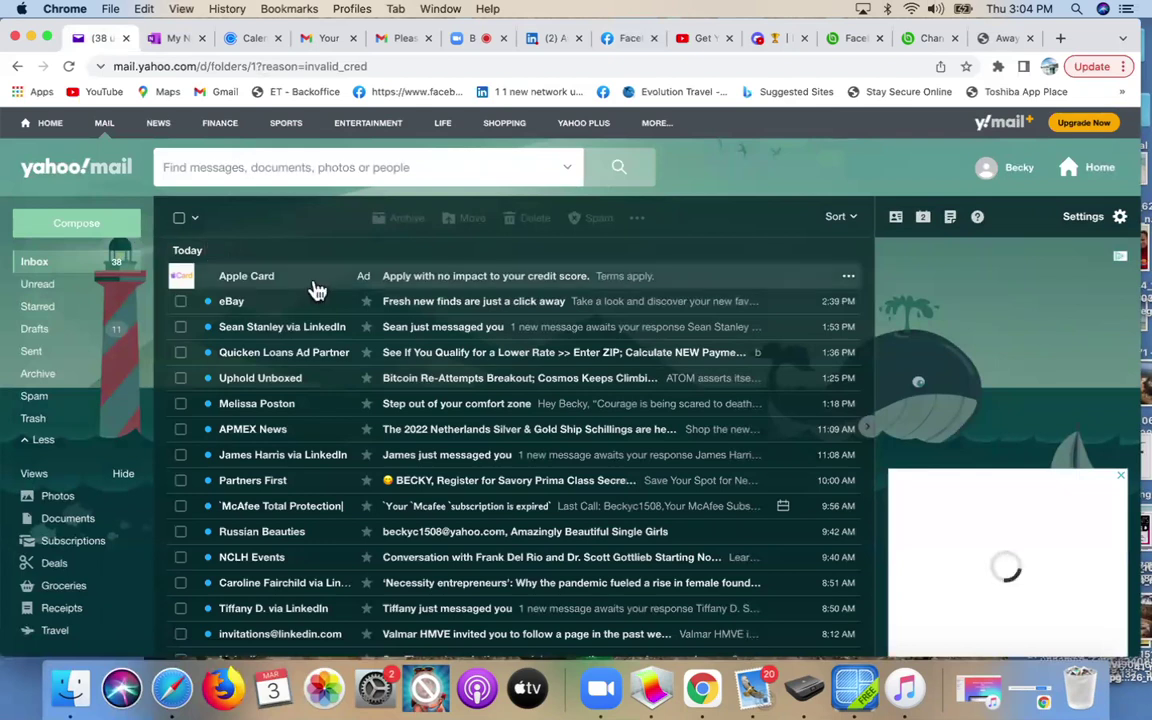
click(318, 328)
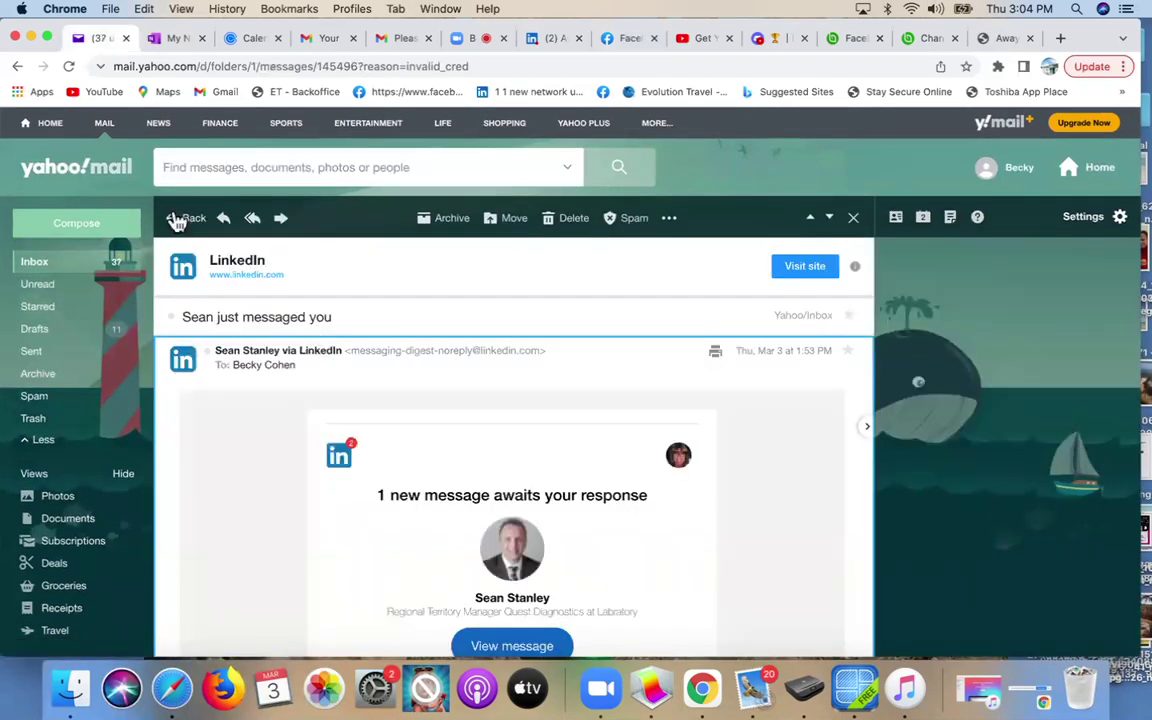
click(172, 218)
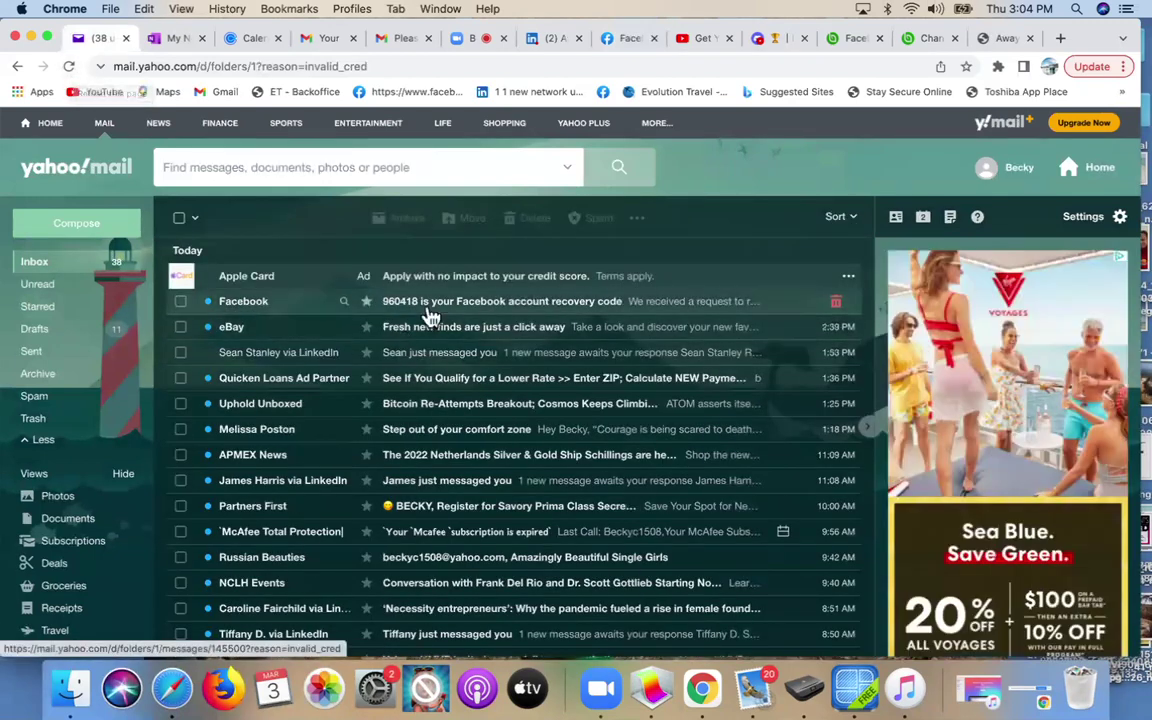
click(431, 306)
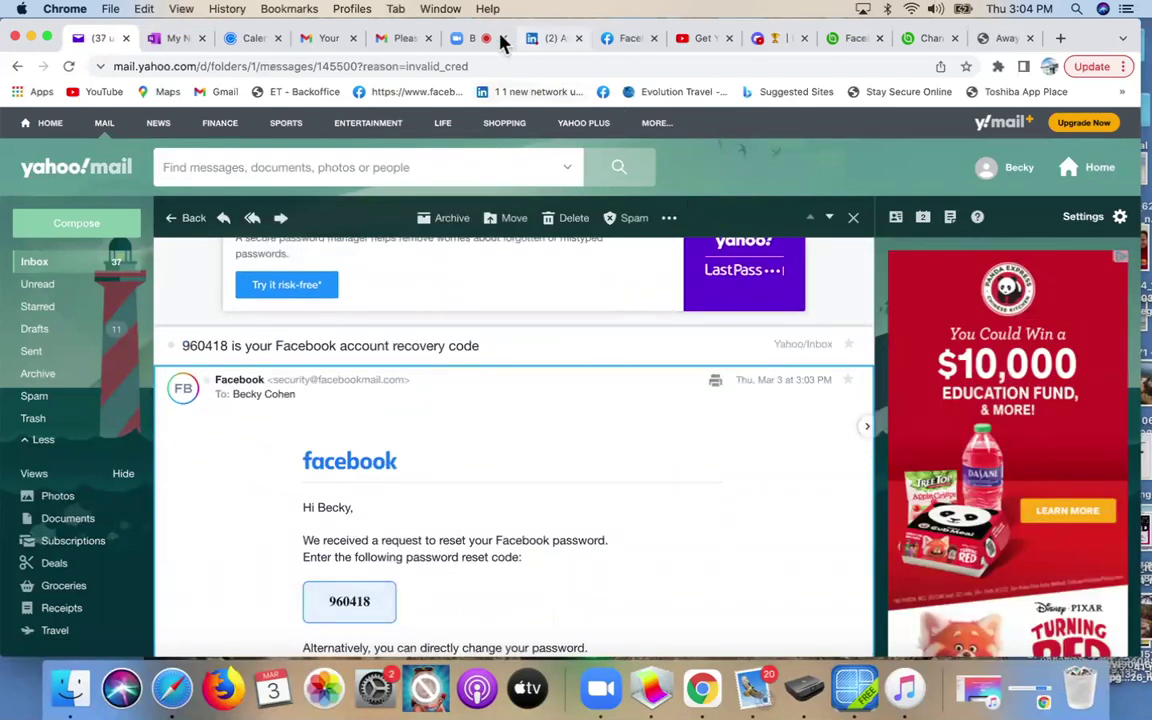
- Enter the emailed recovery code, set a new account password, and stay logged in
click(608, 40)
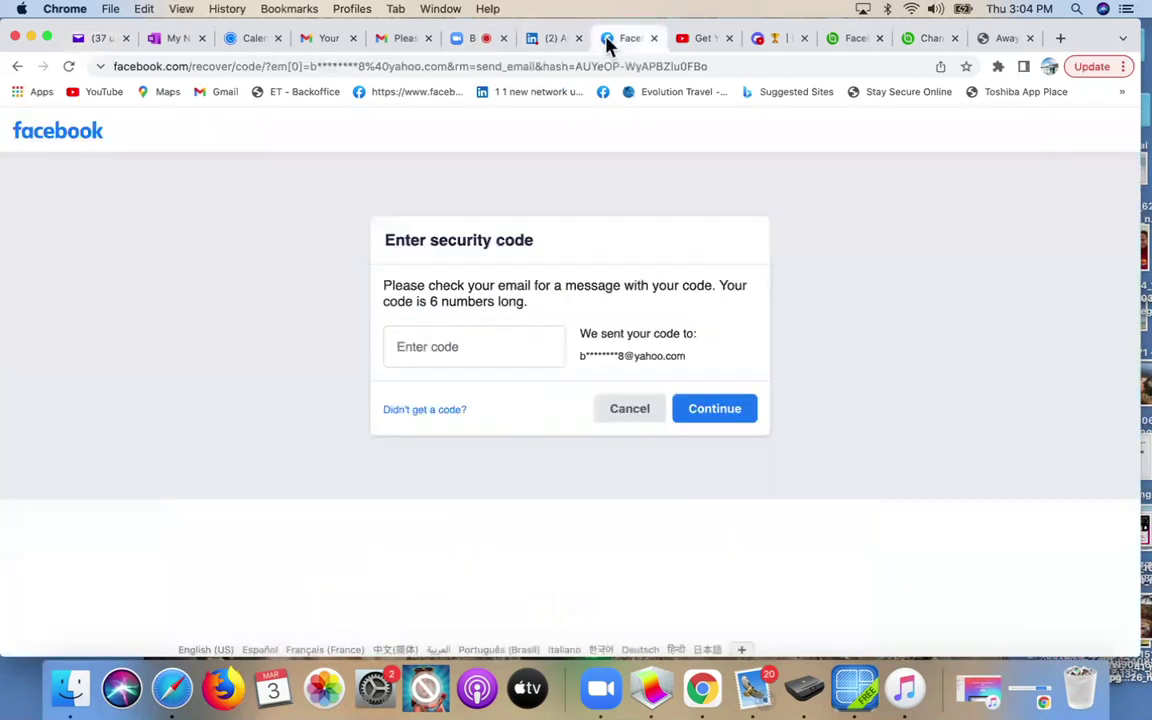
click(484, 345)
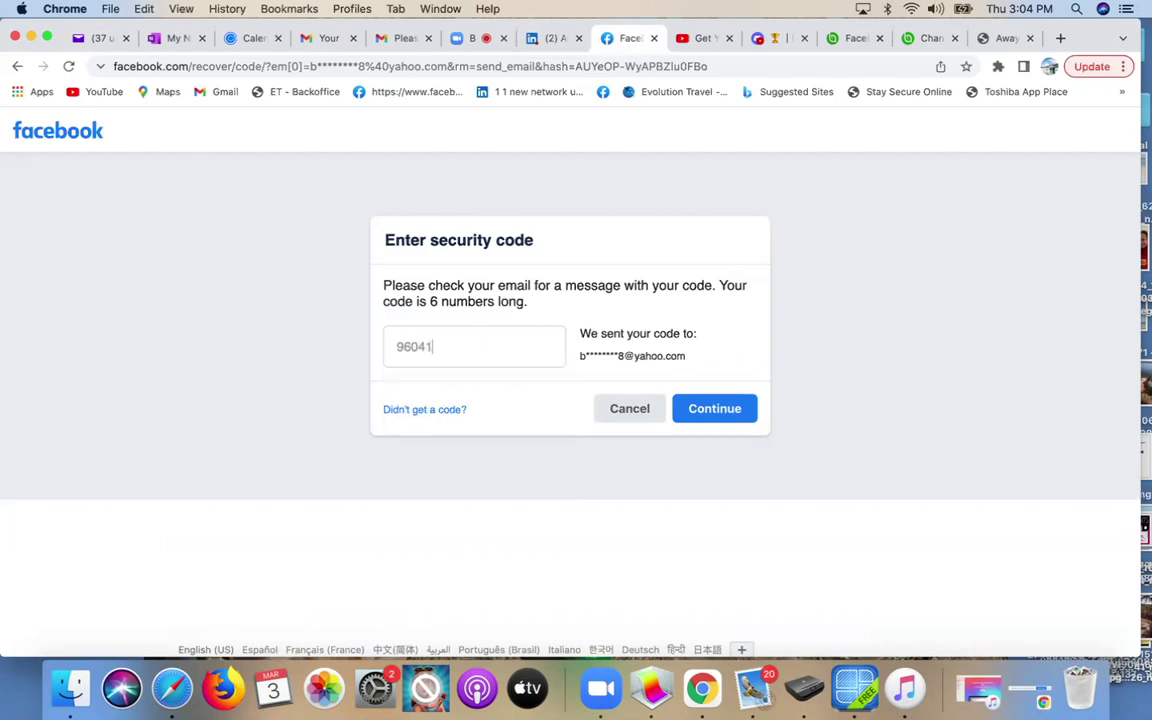
click(694, 414)
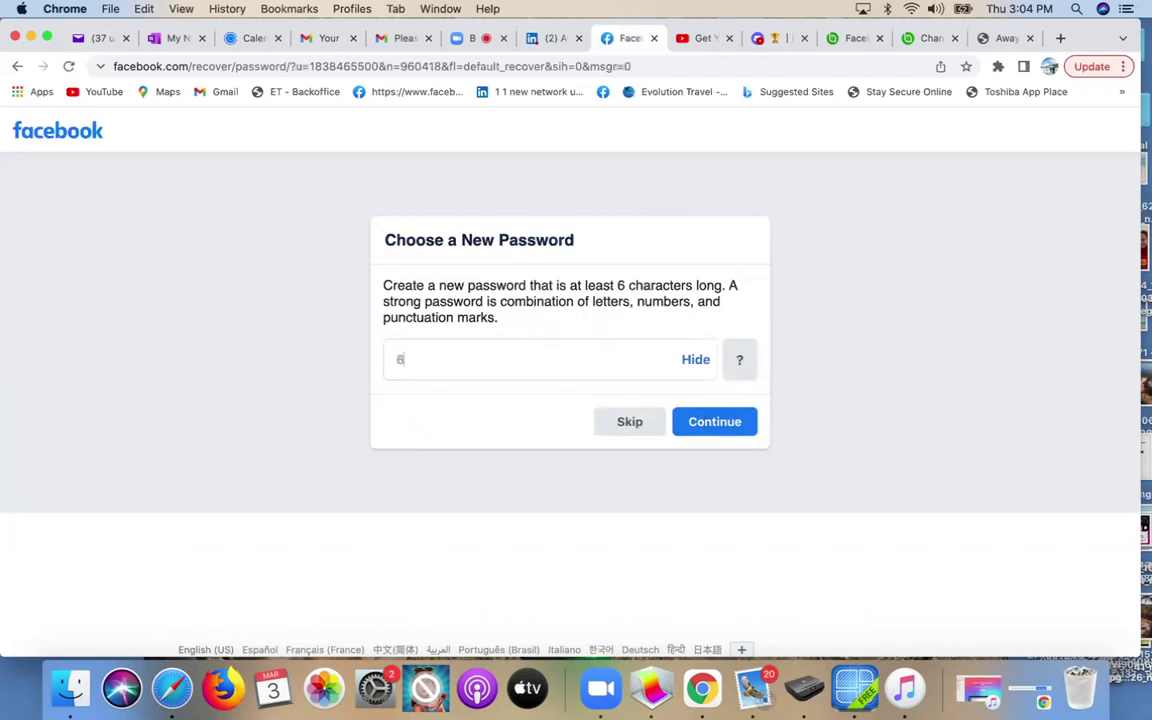
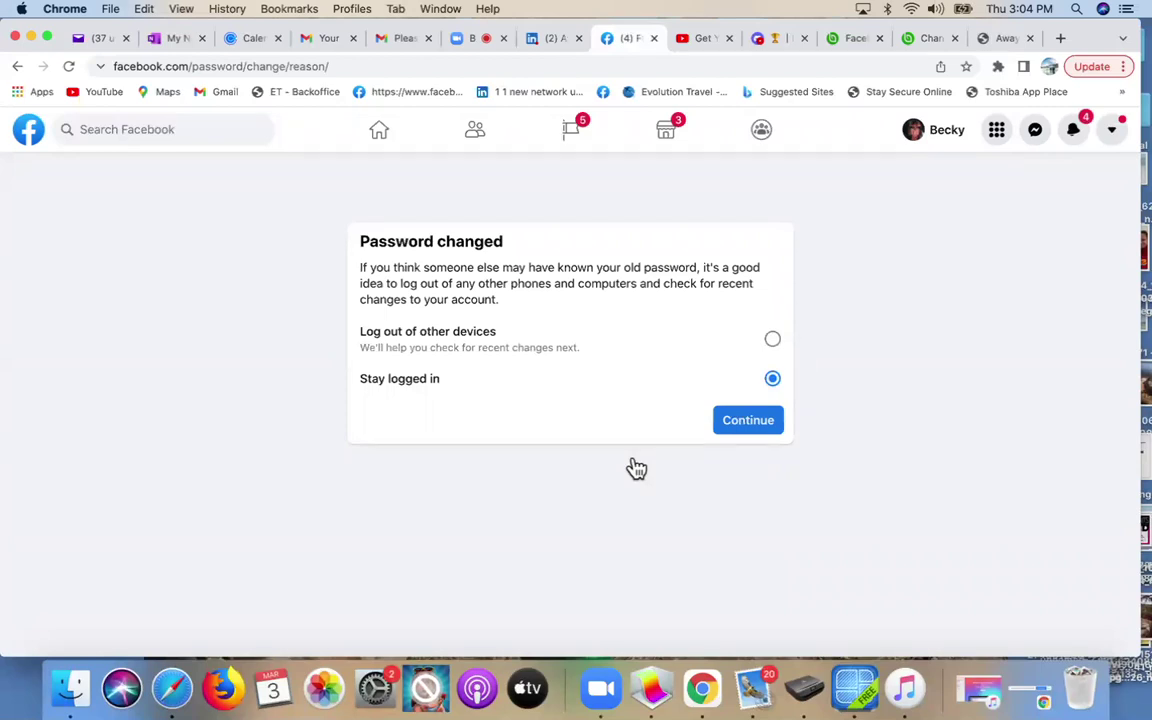
click(748, 421)
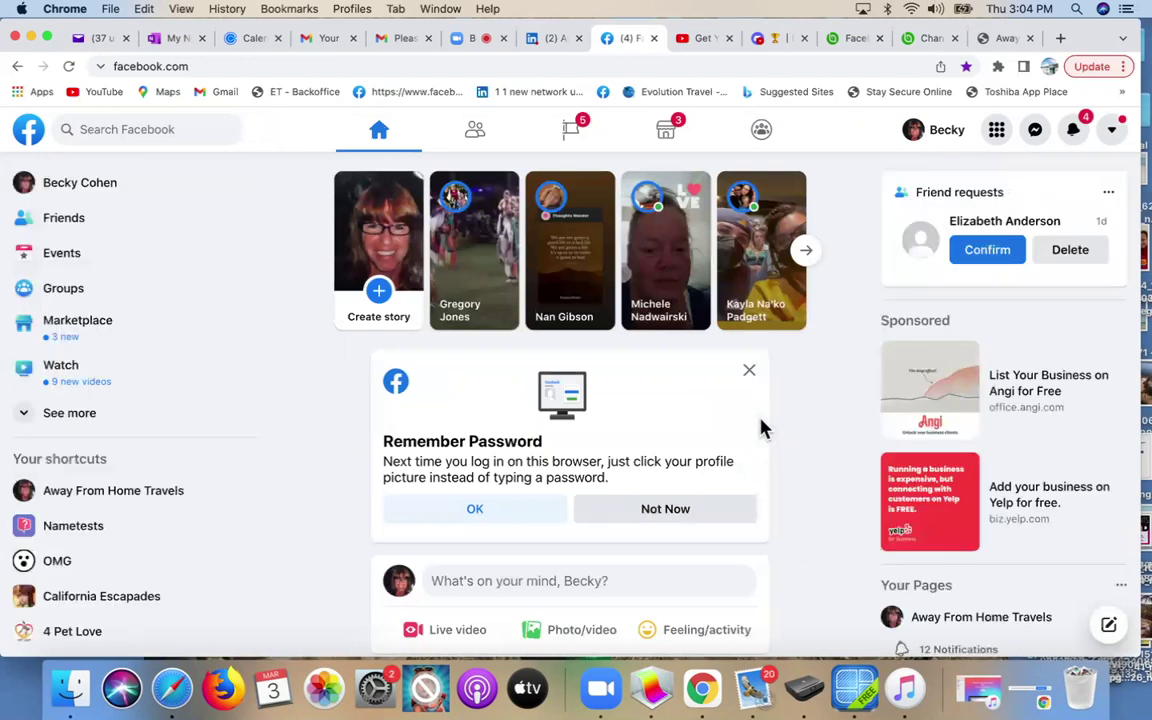
- Let the browser remember the login and open the Away From Home Travels page
click(487, 514)
scroll(607, 597, down, 3)
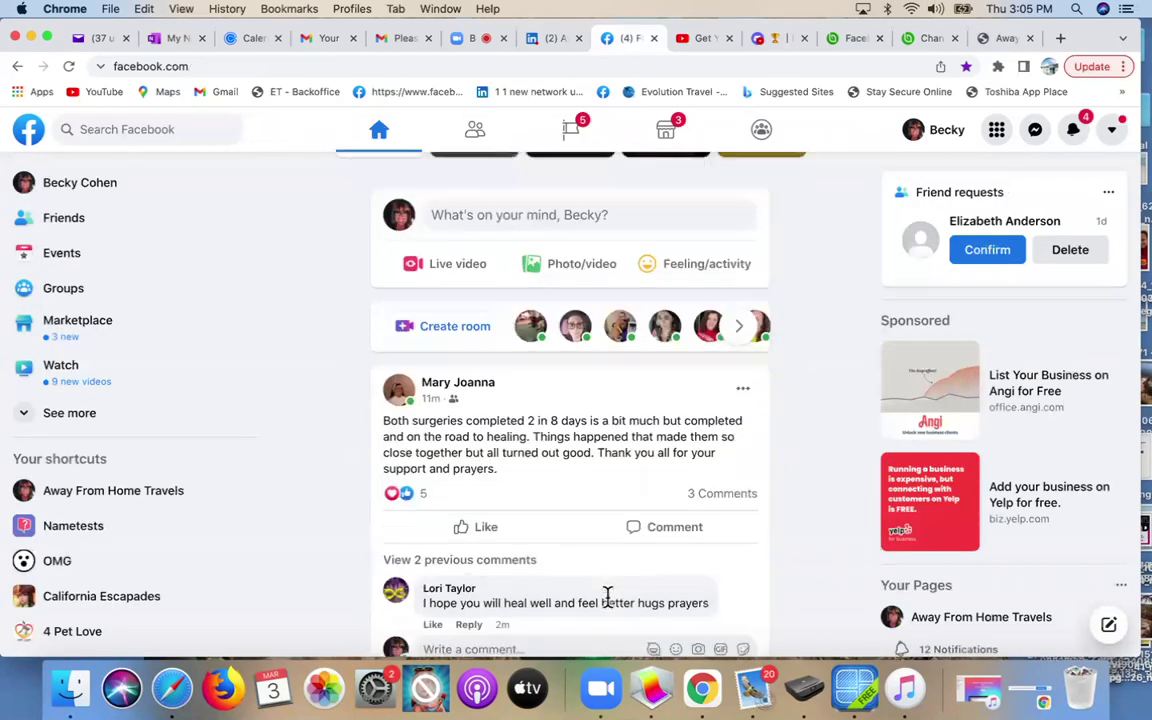
scroll(607, 597, up, 3)
click(578, 135)
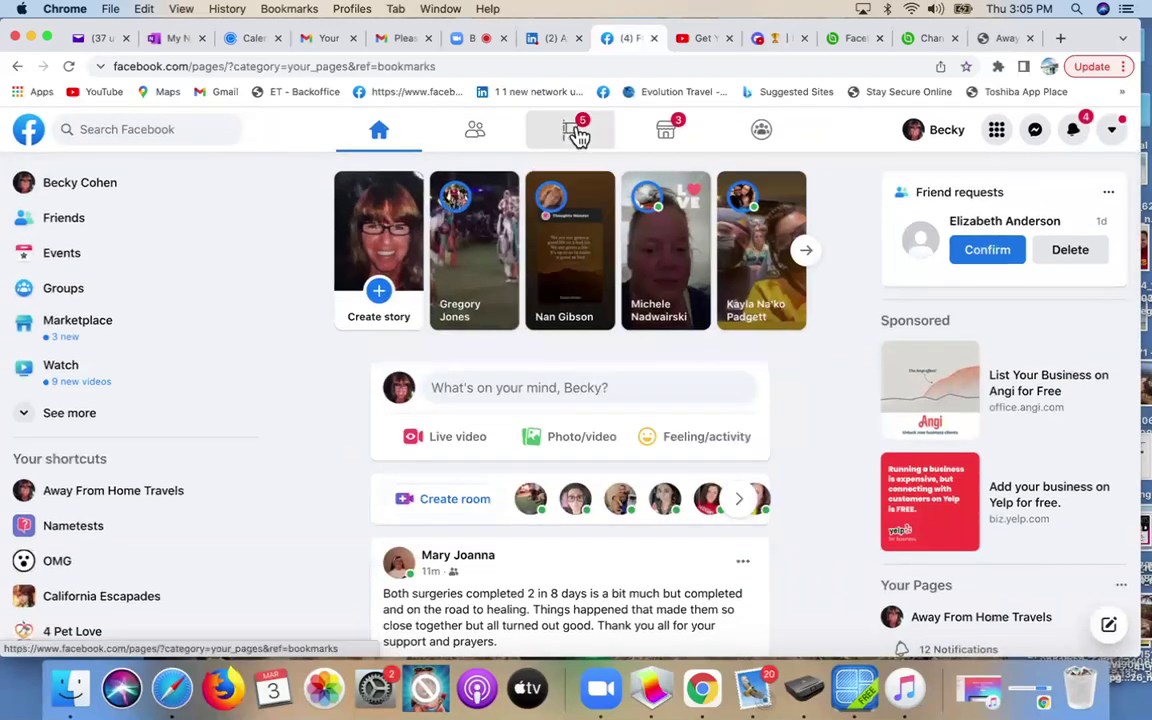
click(528, 245)
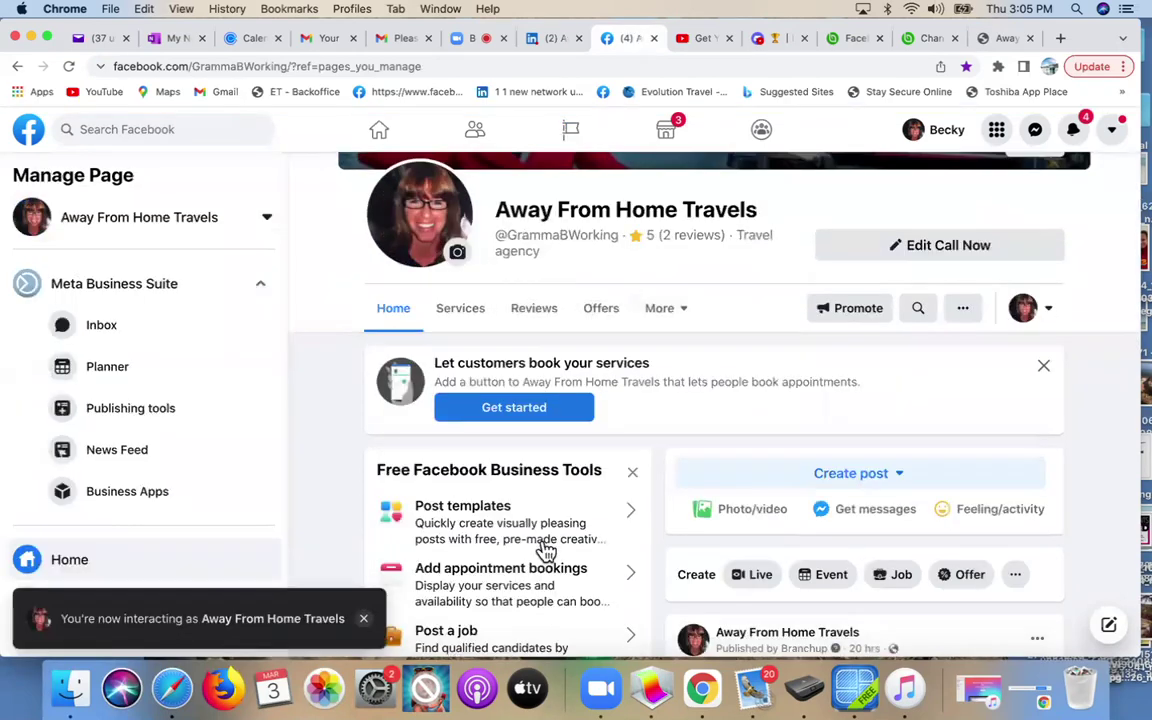
- Scroll through the Branchup-published posts on the Away From Home Travels feed
scroll(545, 545, down, 2)
scroll(545, 550, down, 2)
scroll(540, 550, down, 2)
scroll(540, 550, up, 7)
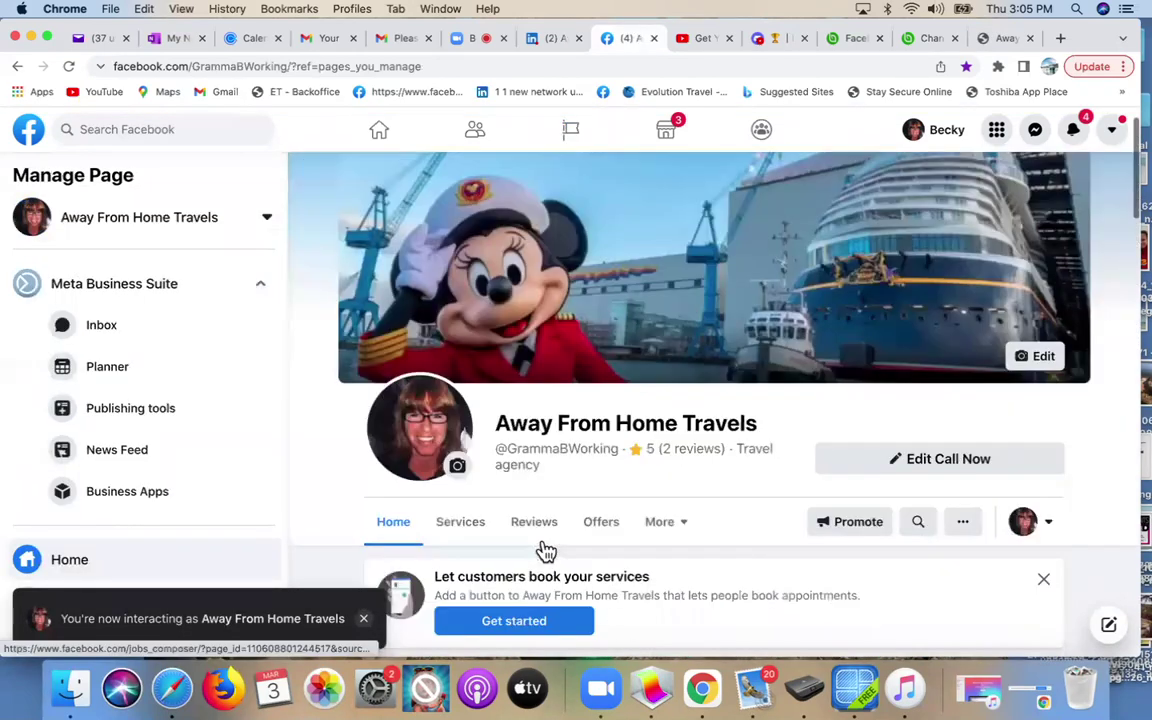
scroll(540, 550, up, 1)
scroll(722, 533, down, 1)
scroll(720, 537, down, 3)
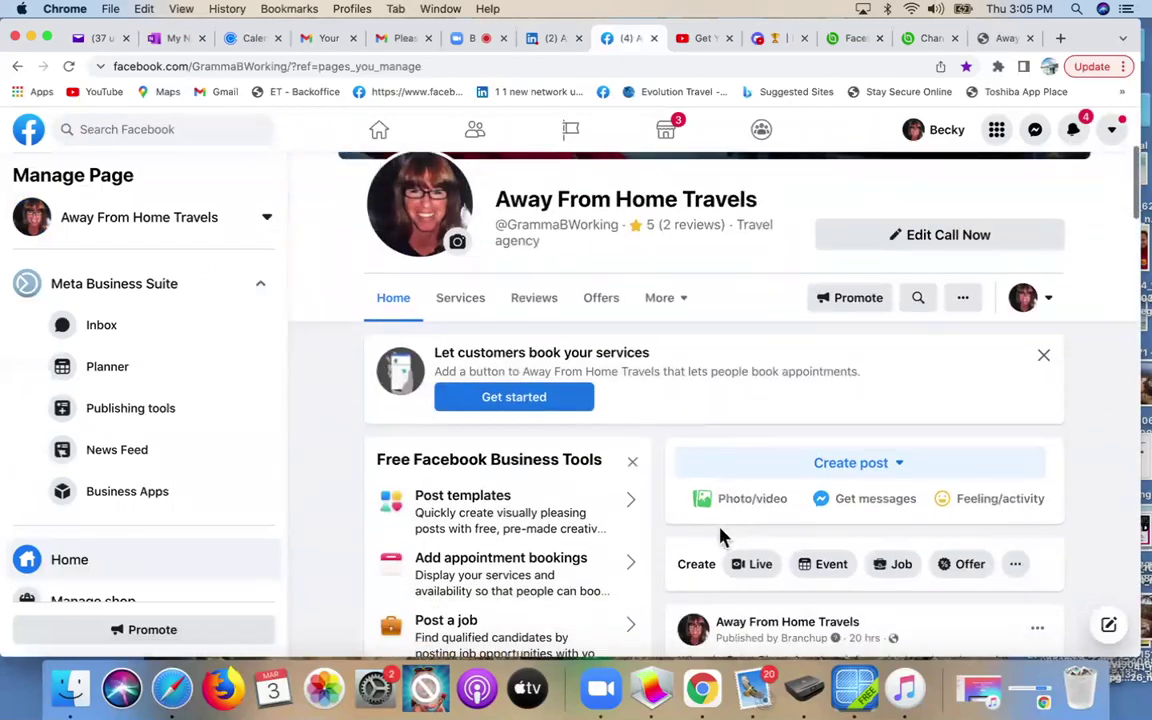
scroll(720, 537, down, 2)
scroll(722, 535, down, 1)
scroll(722, 535, down, 3)
scroll(722, 535, down, 2)
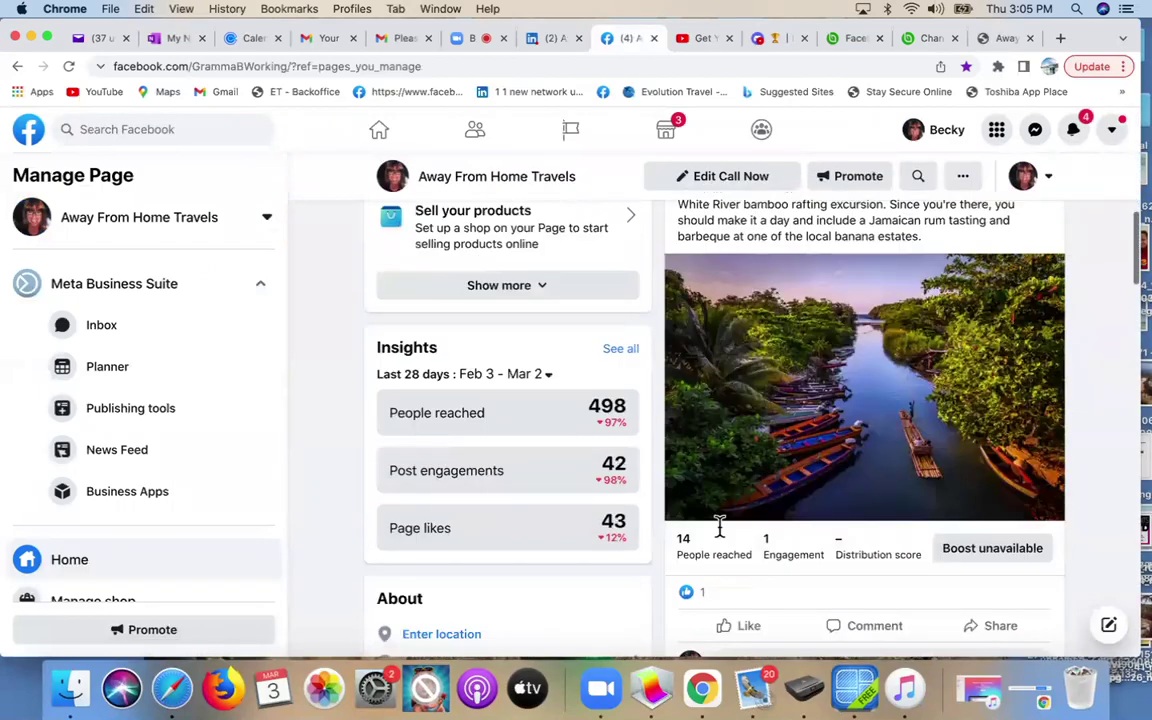
scroll(720, 527, down, 3)
scroll(830, 352, up, 2)
scroll(830, 352, up, 3)
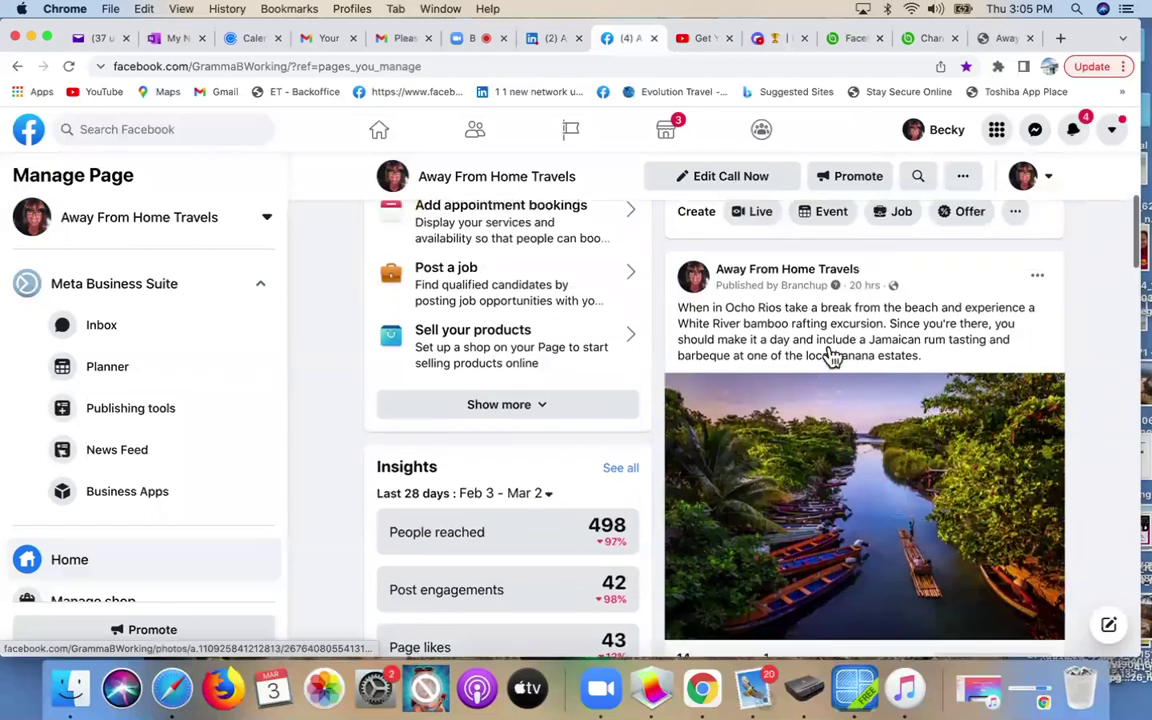
- View the Ocho Rios river photo full size, then scroll down to the Intrepid post
click(793, 520)
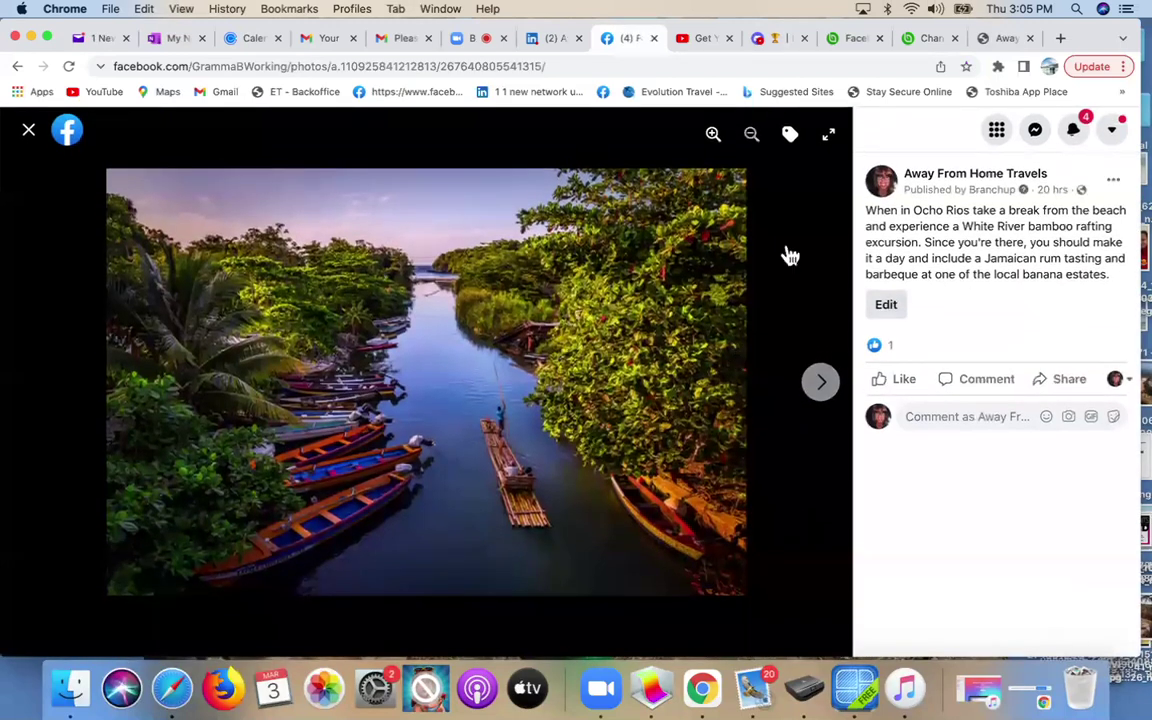
click(28, 138)
scroll(795, 522, down, 10)
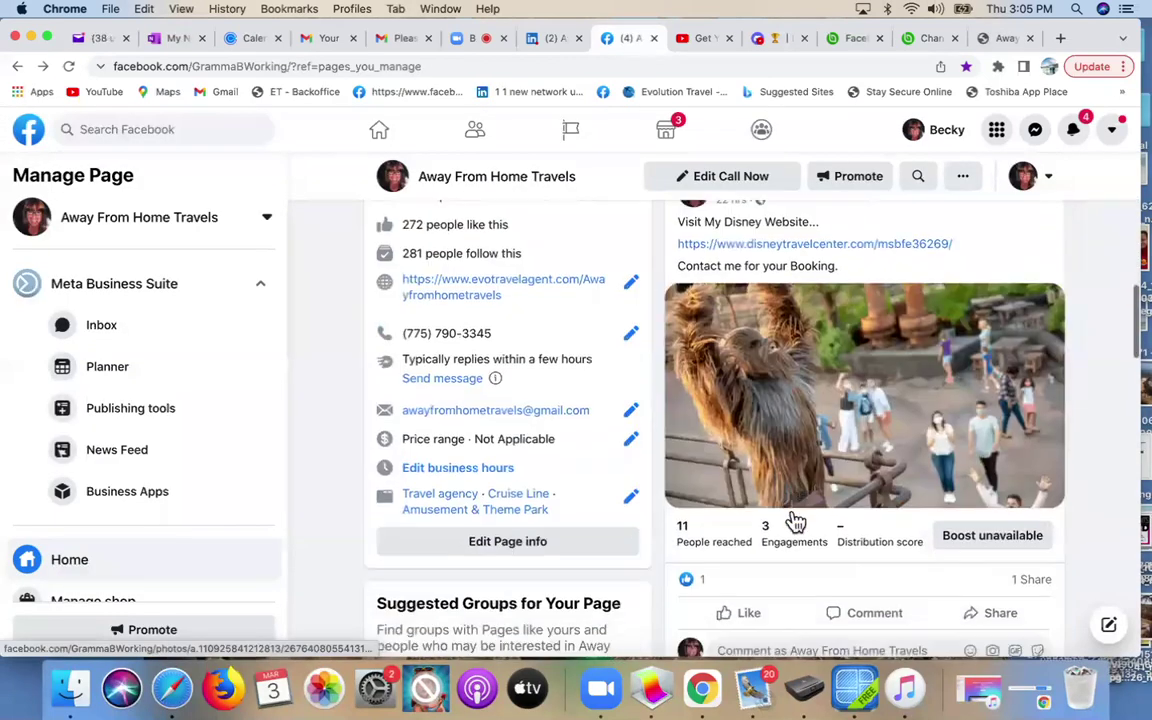
scroll(790, 522, down, 3)
scroll(797, 522, down, 3)
scroll(792, 510, down, 5)
scroll(792, 510, down, 2)
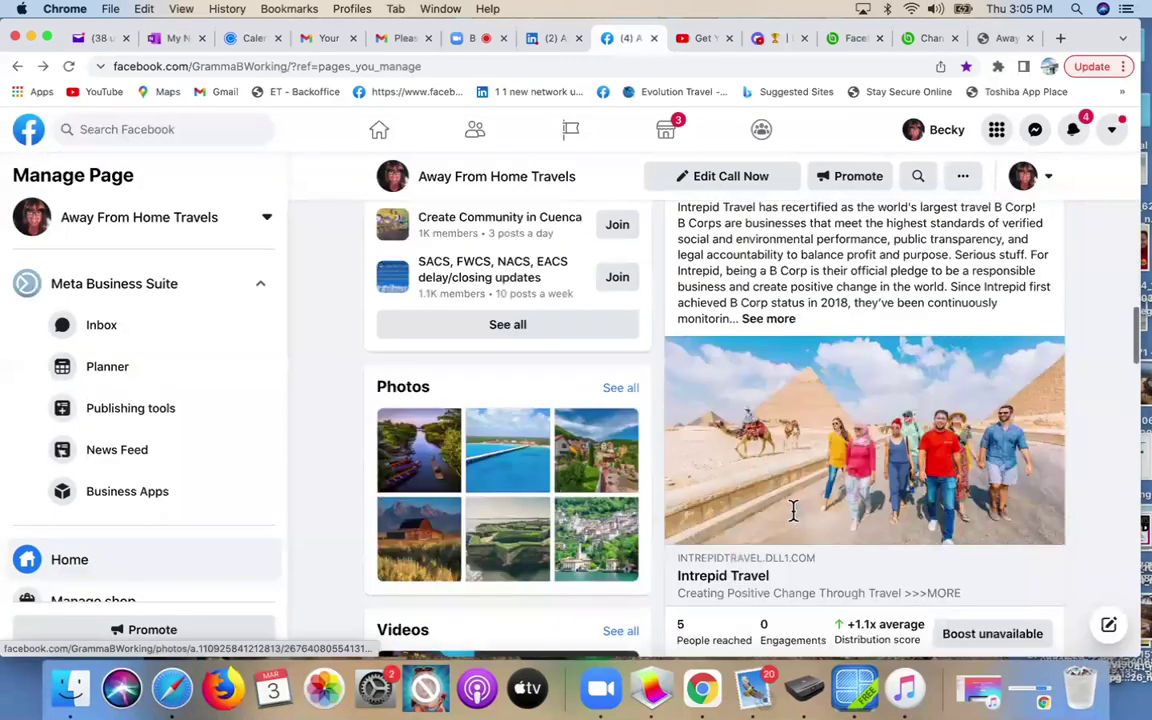
scroll(830, 350, down, 5)
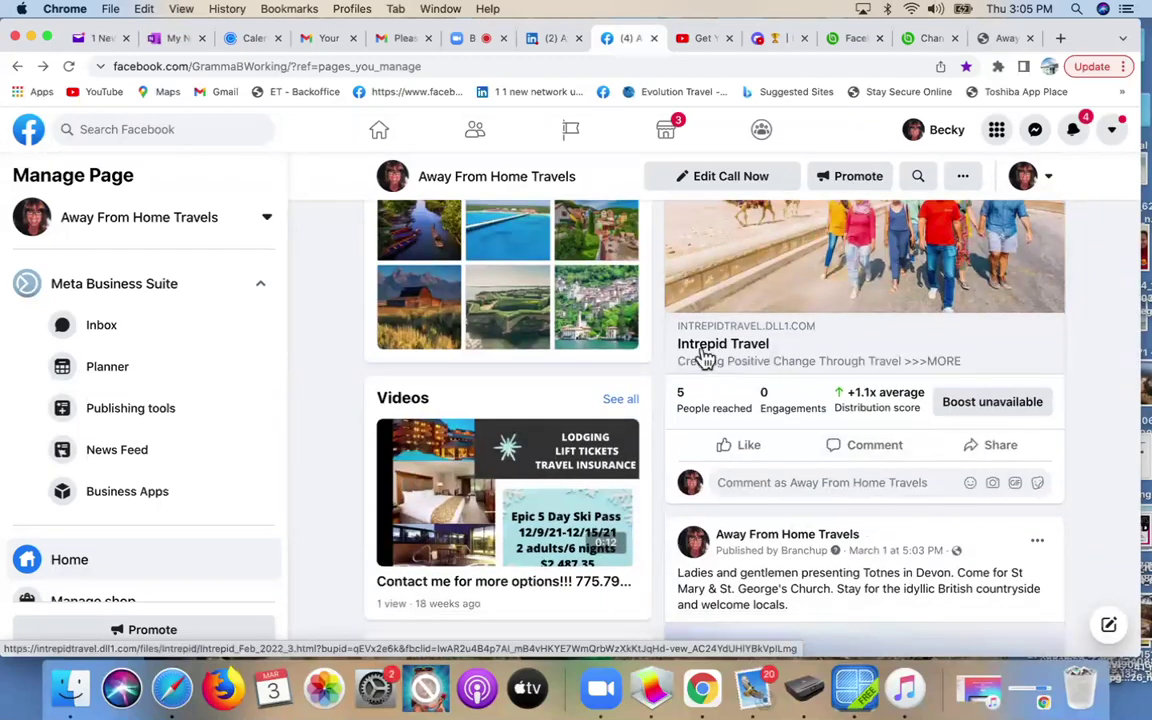
scroll(848, 298, up, 3)
- Scroll through the Intrepid landing page offers, from Antarctica and Galapagos deals to family travel
scroll(836, 306, up, 3)
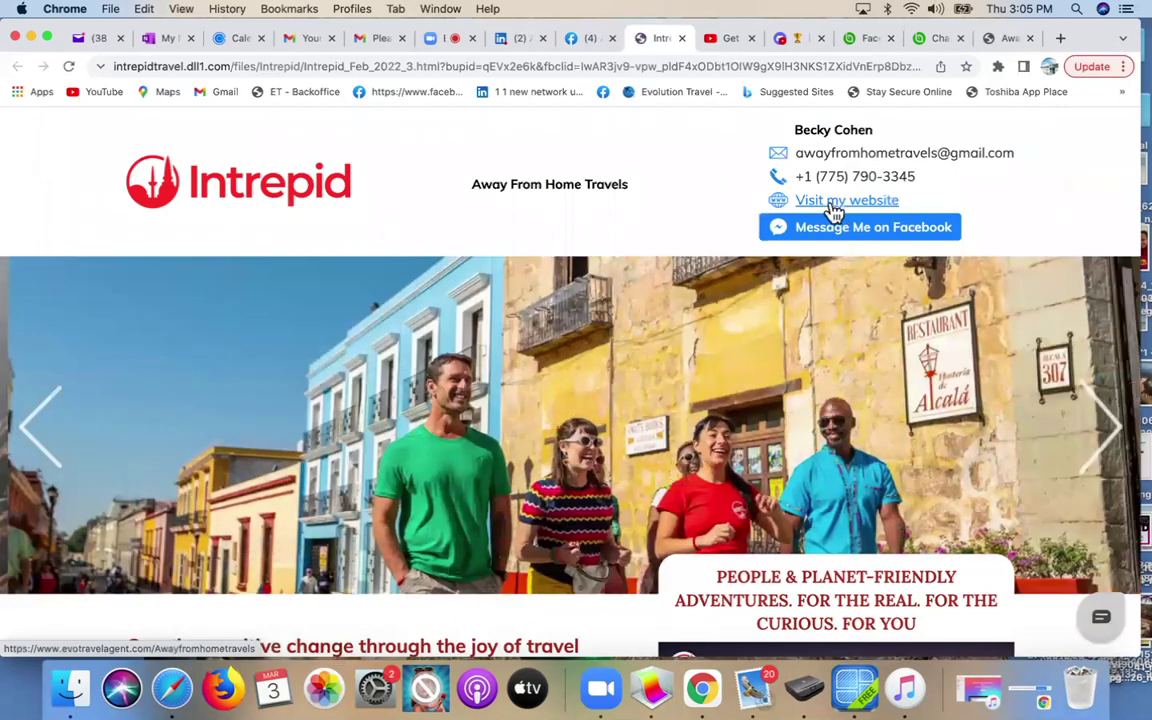
scroll(733, 391, down, 5)
scroll(733, 391, up, 1)
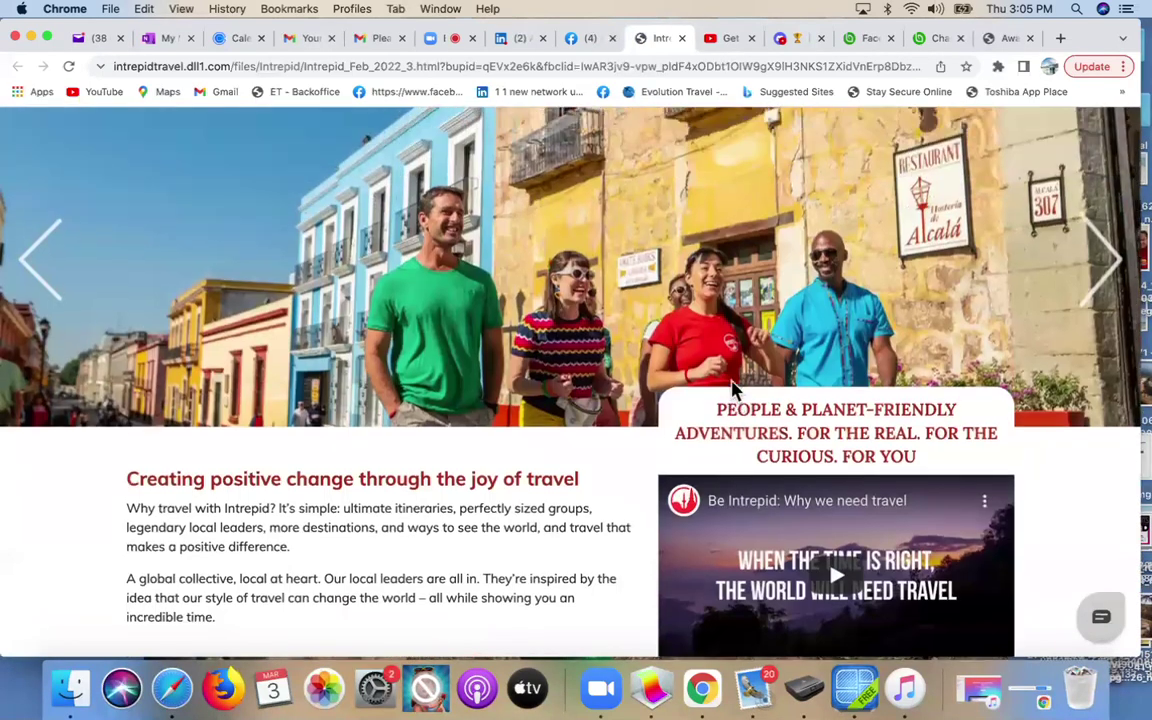
scroll(733, 391, down, 4)
scroll(733, 385, down, 4)
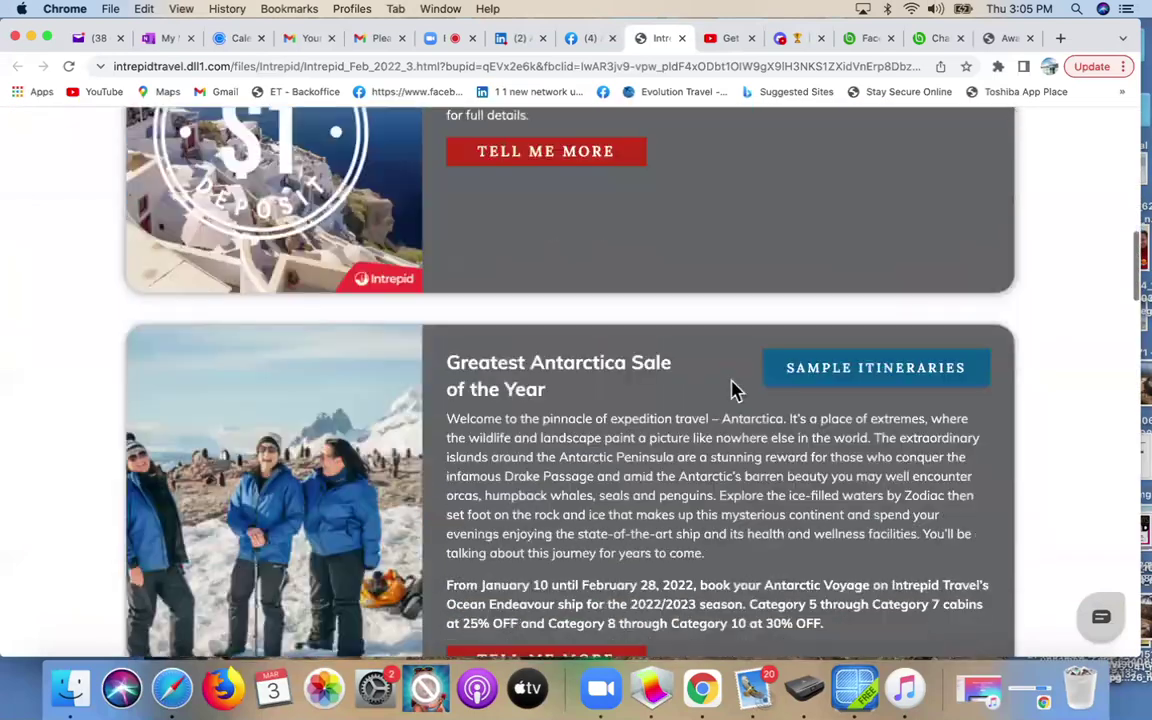
scroll(733, 380, down, 2)
scroll(733, 382, down, 2)
scroll(733, 390, down, 4)
scroll(733, 390, down, 3)
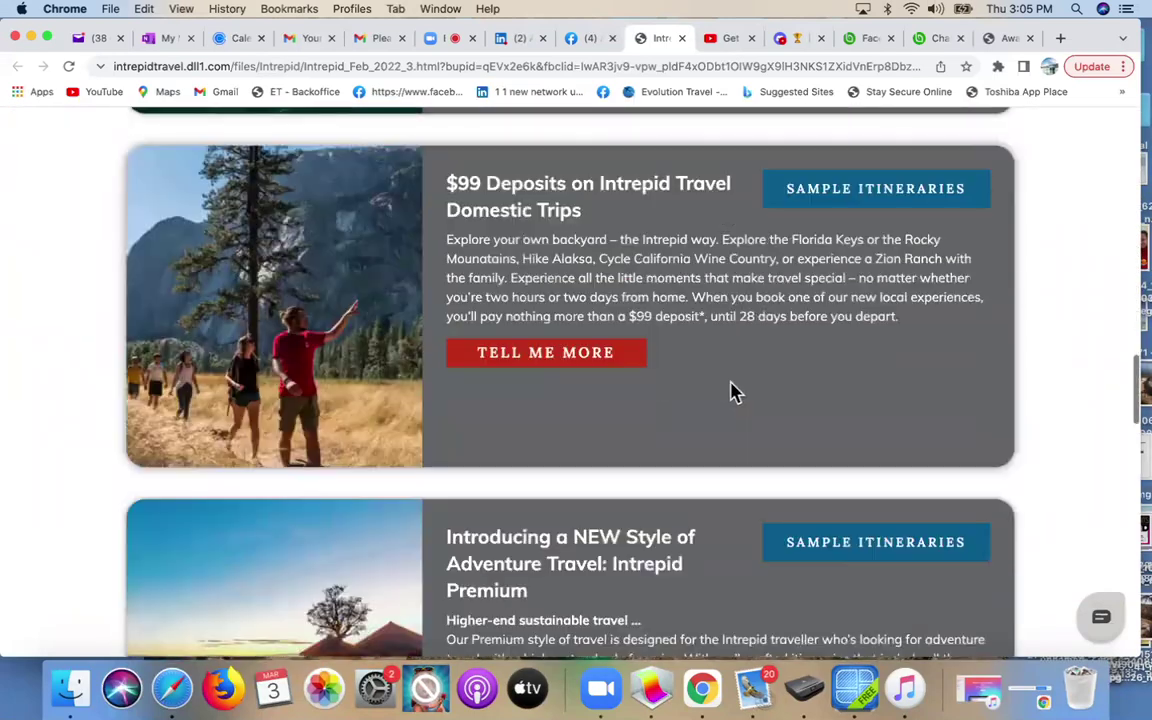
scroll(733, 392, down, 1)
scroll(733, 391, up, 3)
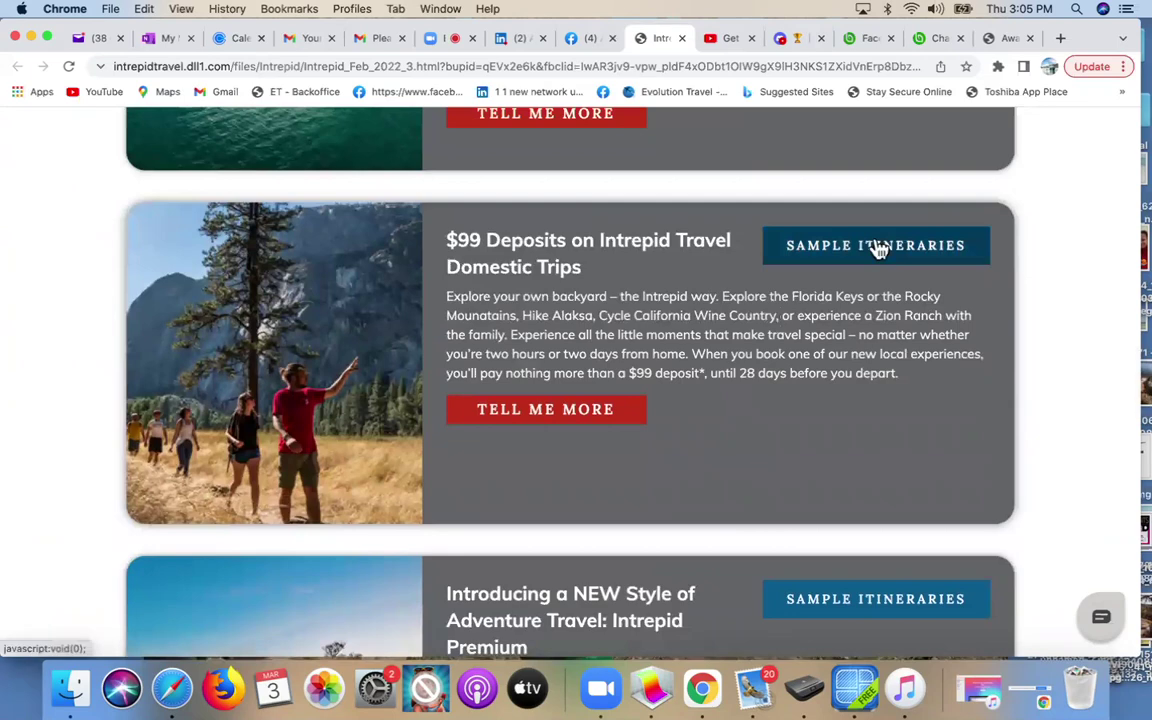
scroll(740, 320, up, 2)
scroll(730, 332, up, 10)
scroll(730, 332, up, 4)
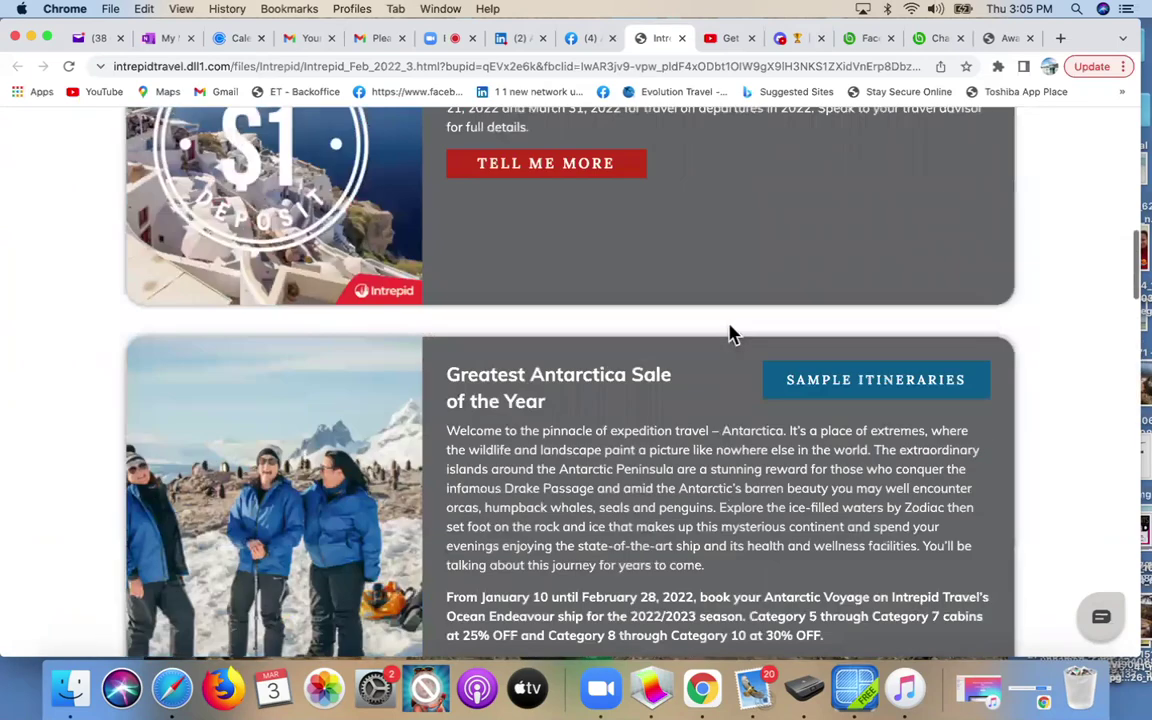
scroll(733, 333, up, 6)
scroll(730, 333, up, 7)
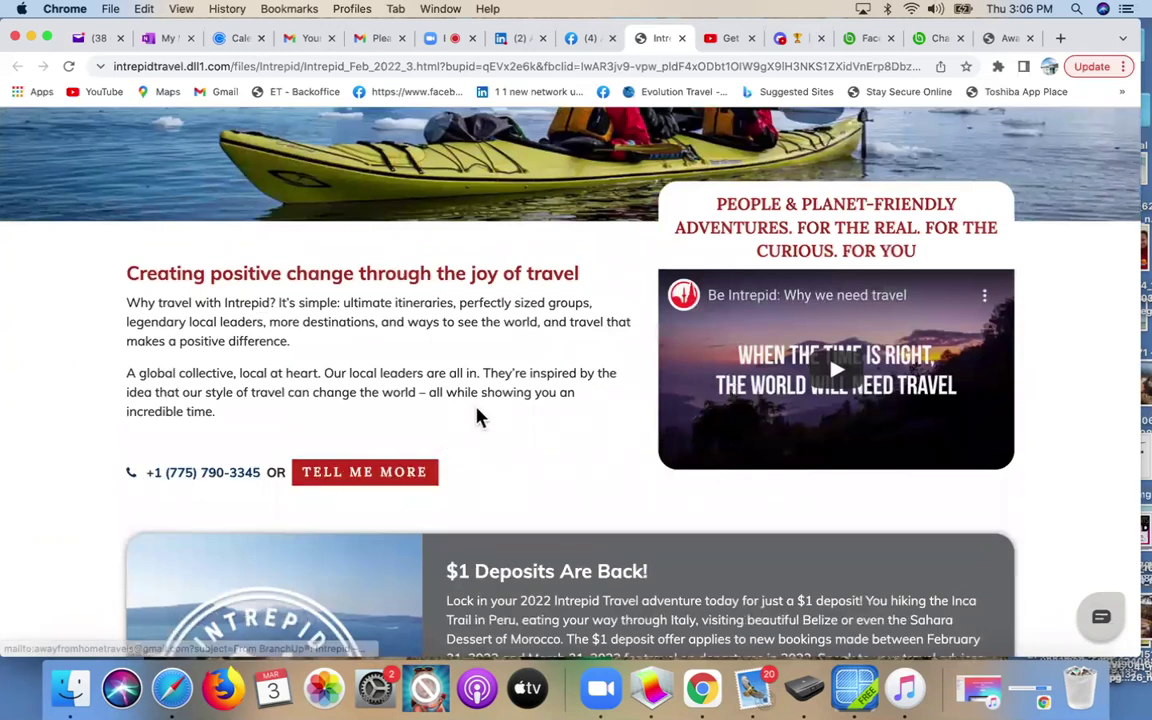
scroll(476, 417, up, 5)
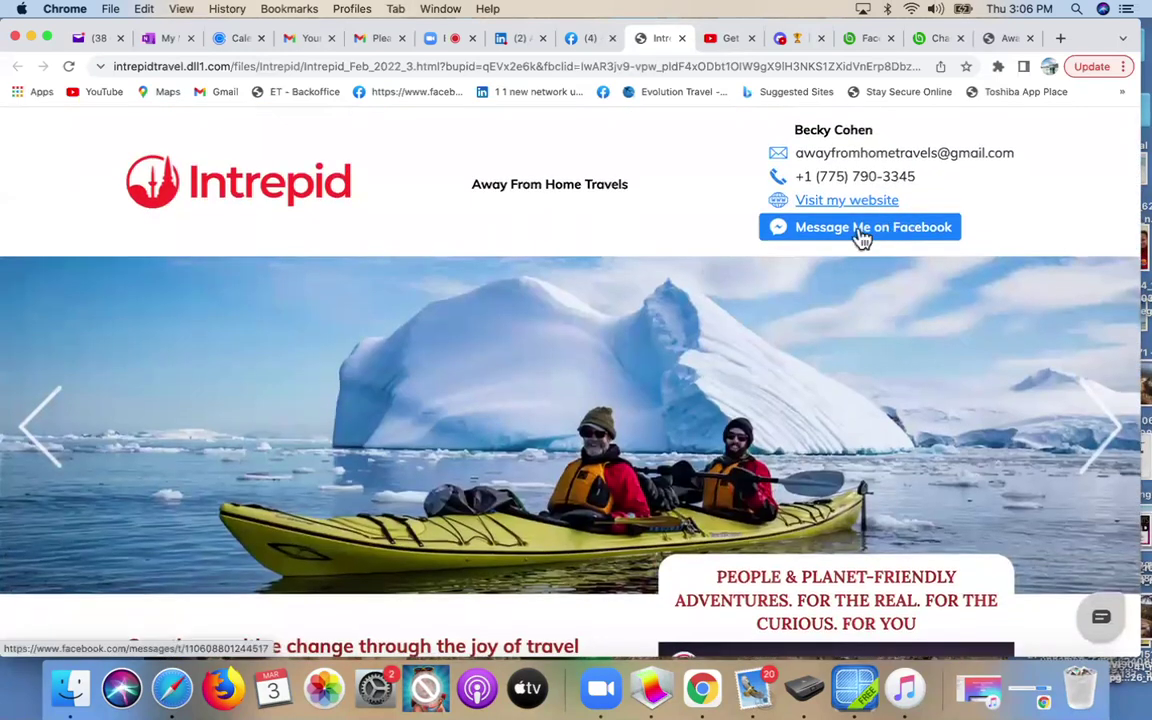
scroll(532, 301, down, 1)
scroll(532, 301, down, 2)
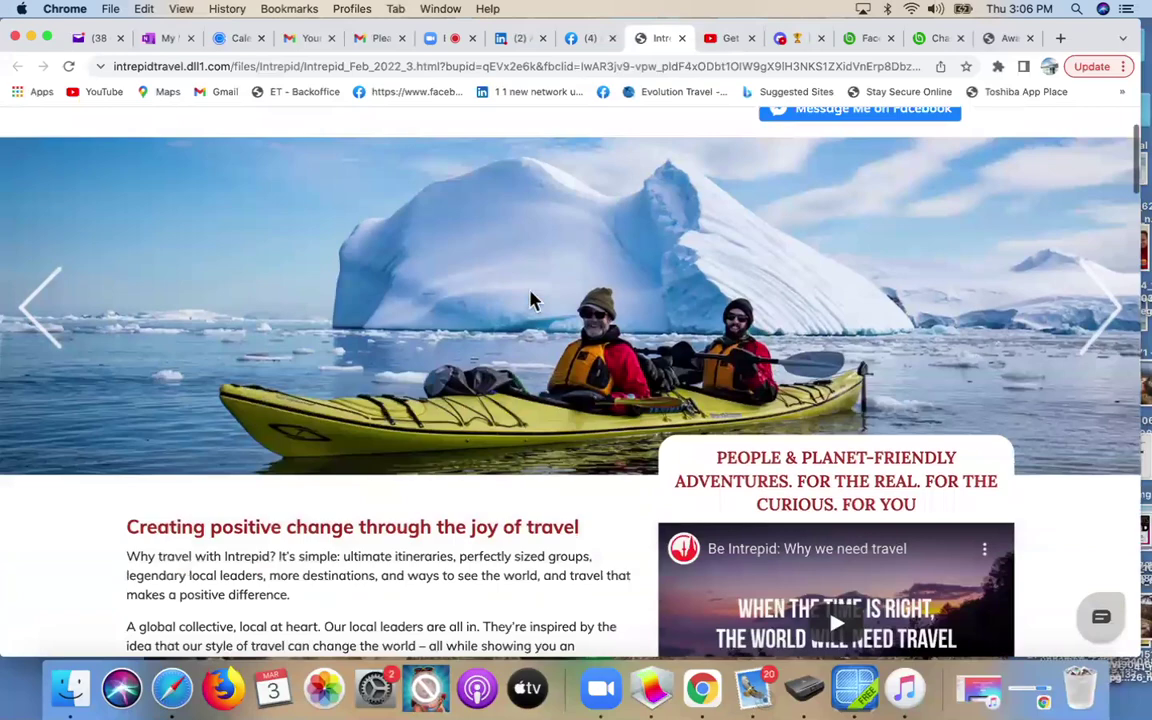
scroll(532, 301, down, 5)
scroll(532, 301, down, 1)
scroll(532, 301, down, 6)
scroll(532, 295, down, 2)
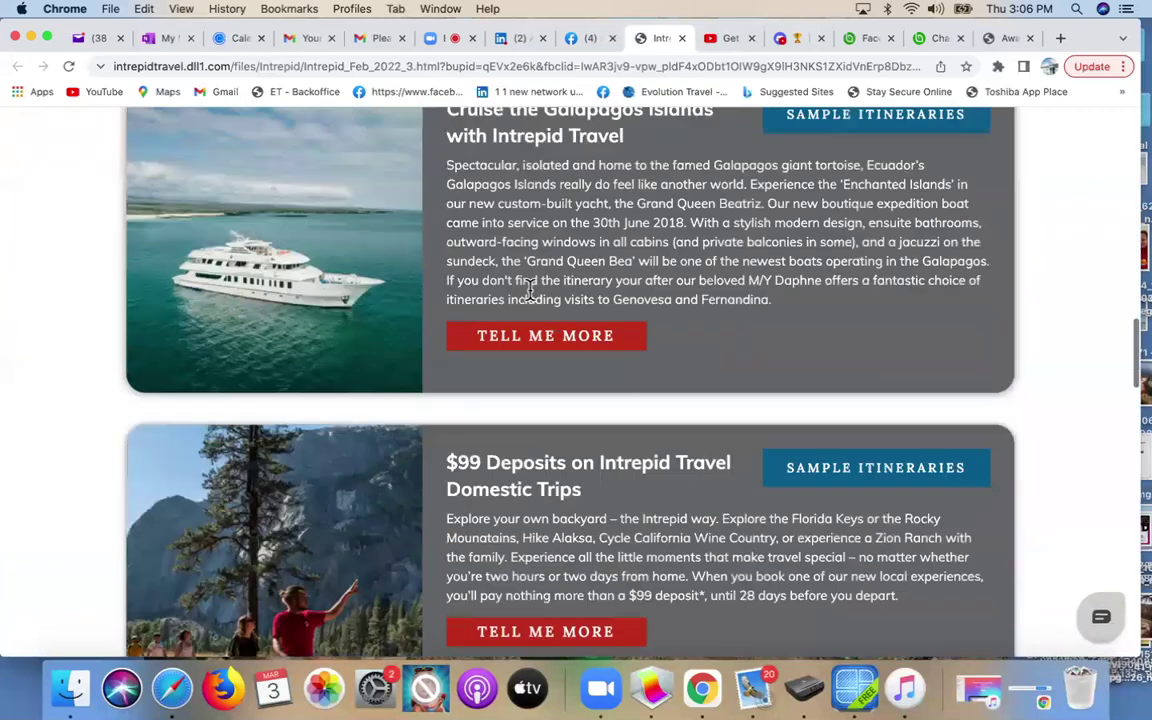
scroll(532, 292, down, 3)
scroll(530, 290, down, 6)
scroll(530, 290, down, 1)
scroll(530, 290, down, 3)
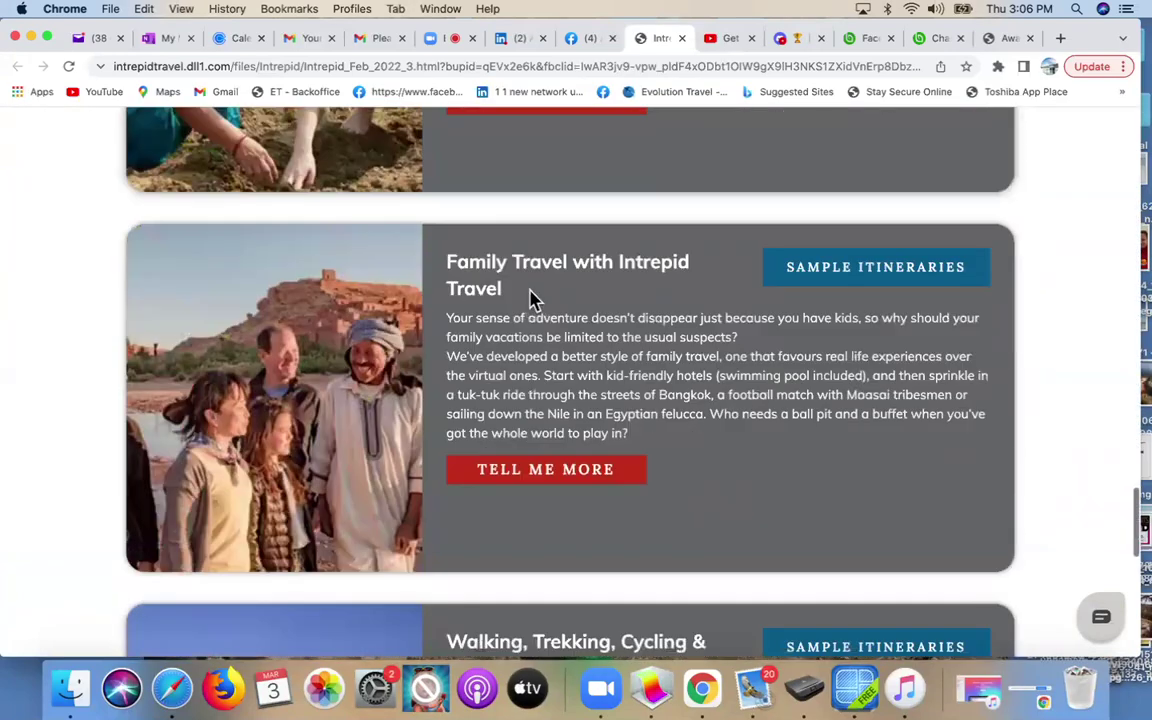
scroll(530, 290, down, 3)
scroll(530, 290, up, 10)
scroll(530, 295, up, 15)
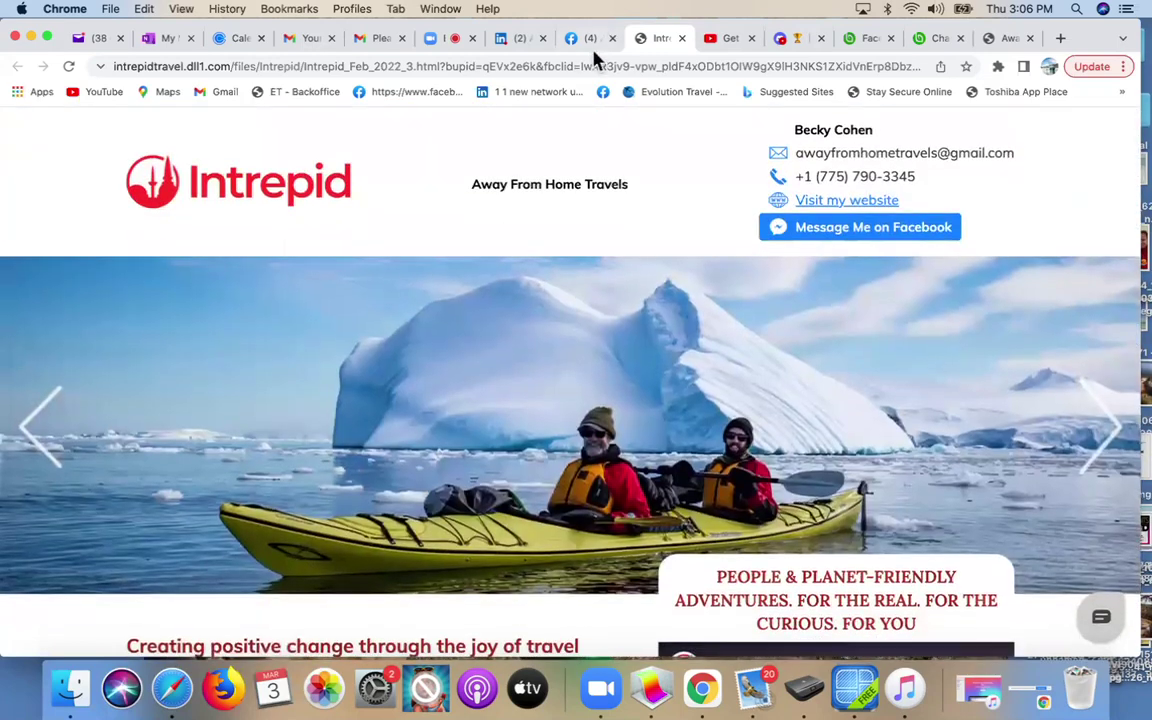
- Scroll past the American Queen Voyages and Valparaiso posts, then return to the Zoom meeting
click(592, 44)
scroll(609, 337, up, 1)
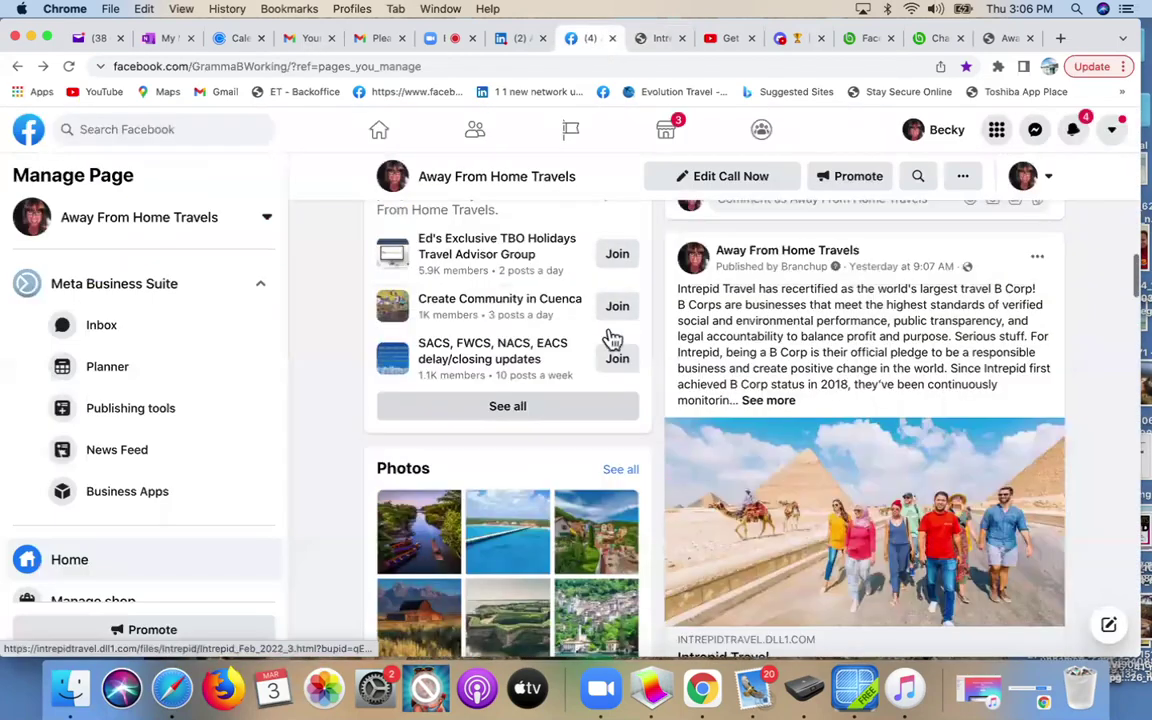
scroll(857, 432, up, 5)
scroll(857, 432, down, 1)
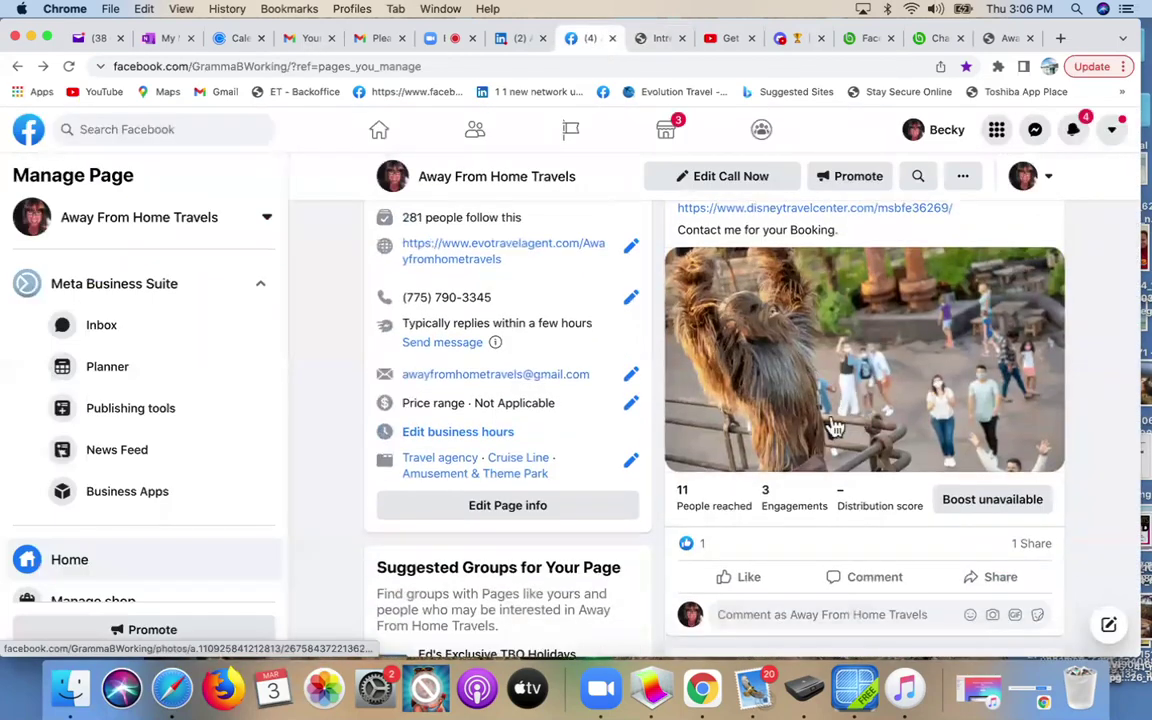
scroll(830, 368, down, 5)
scroll(830, 362, down, 3)
scroll(833, 365, down, 8)
scroll(835, 368, down, 4)
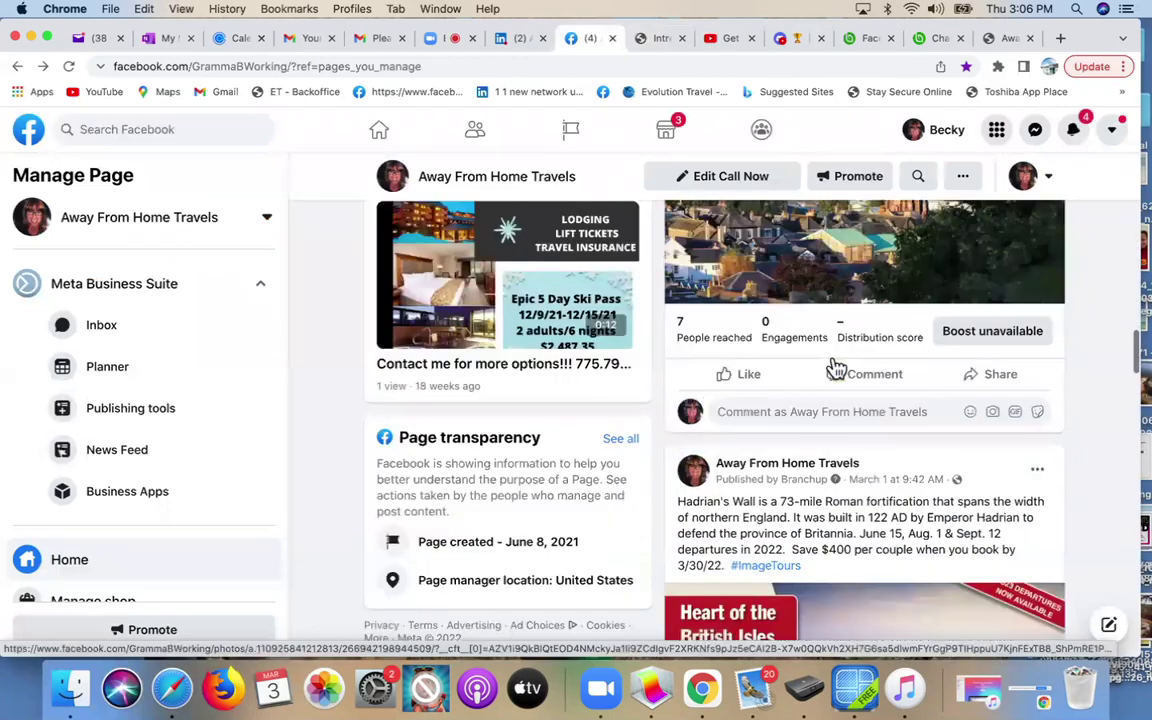
scroll(835, 368, down, 1)
scroll(835, 368, down, 1)
scroll(835, 368, down, 5)
scroll(835, 368, down, 3)
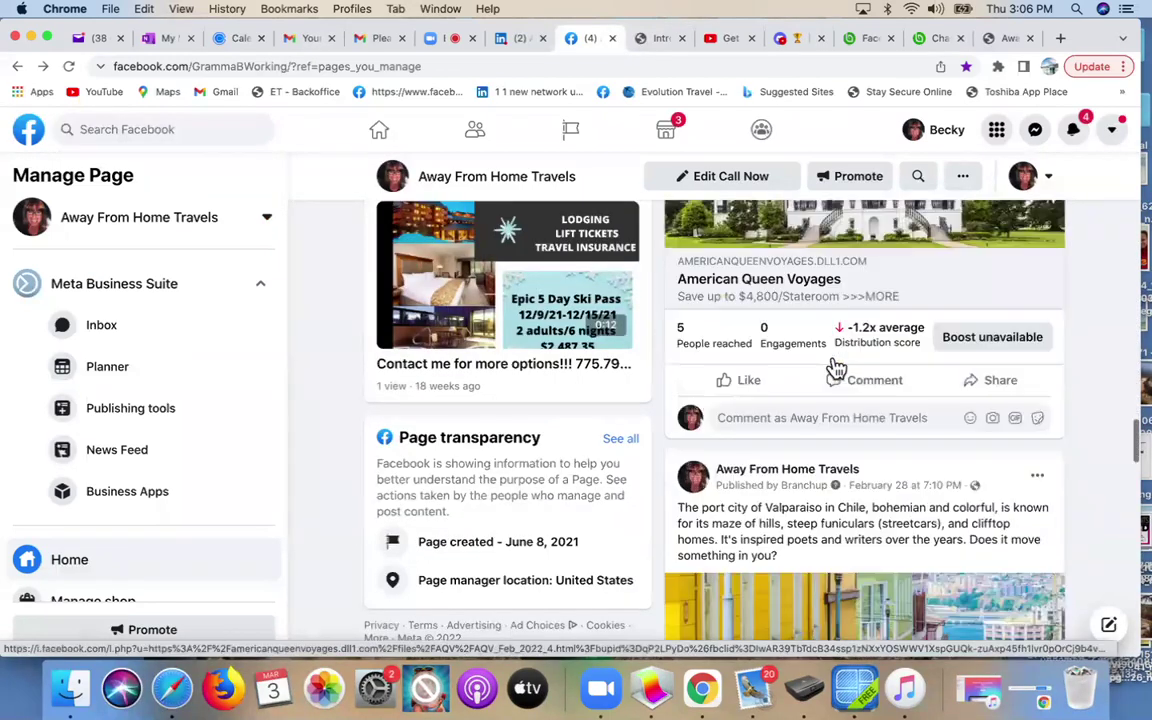
scroll(835, 368, down, 2)
scroll(835, 368, down, 5)
scroll(832, 368, down, 1)
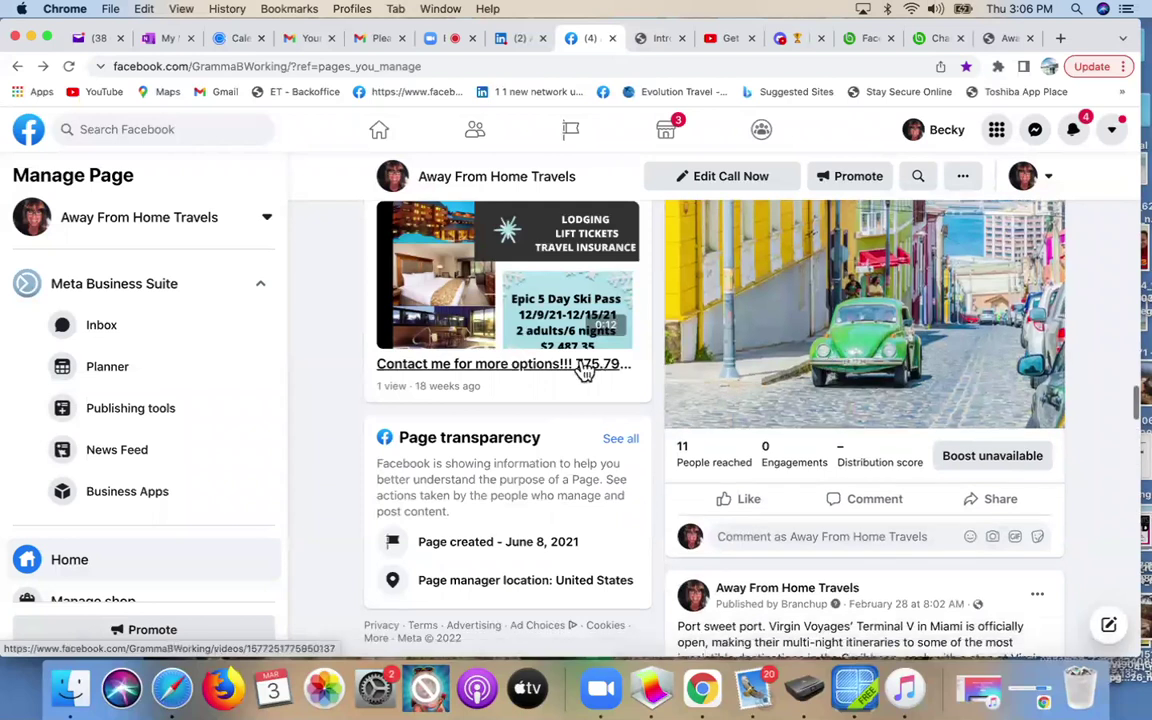
click(445, 40)
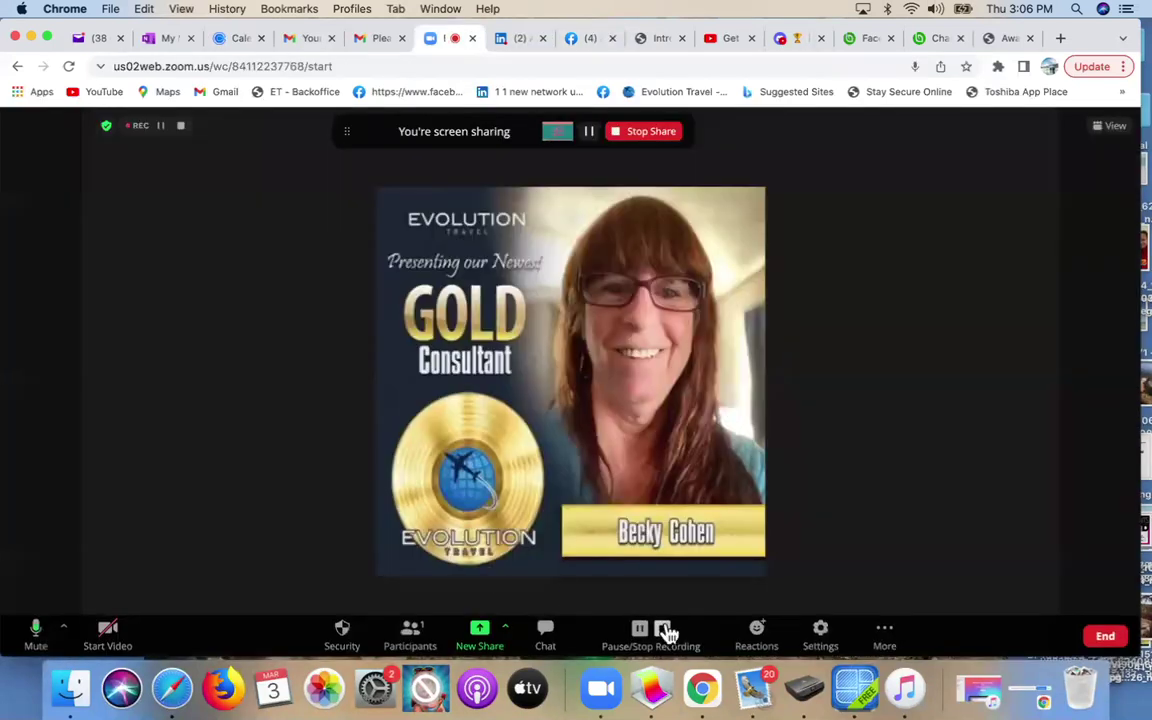